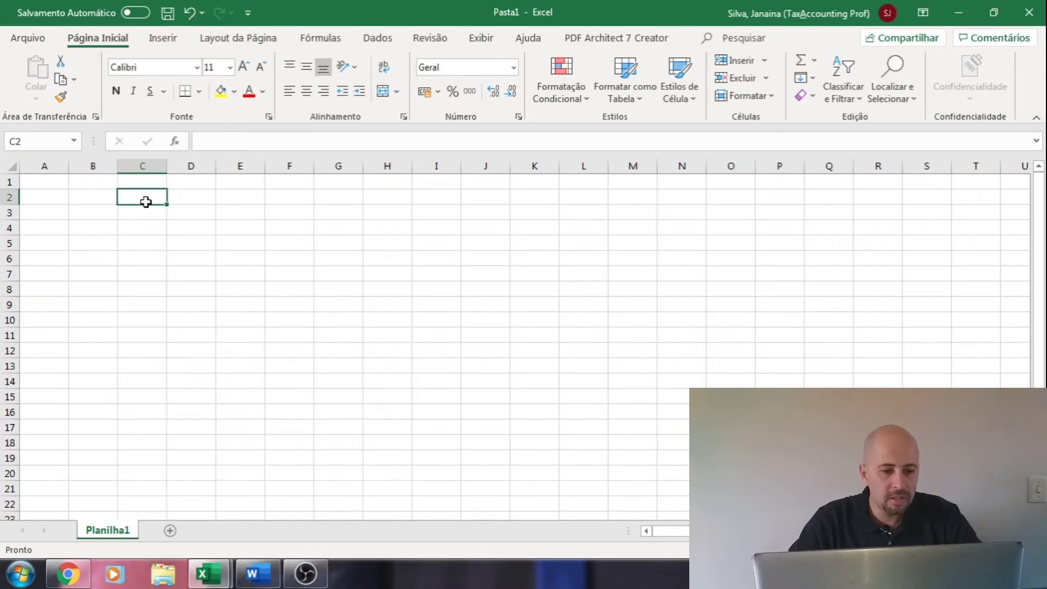
Examine how the sheet's cells, columns and rows are organised, selecting columns A to C and rows 1 to 4 in turn.
left_click(145, 214)
left_click(145, 239)
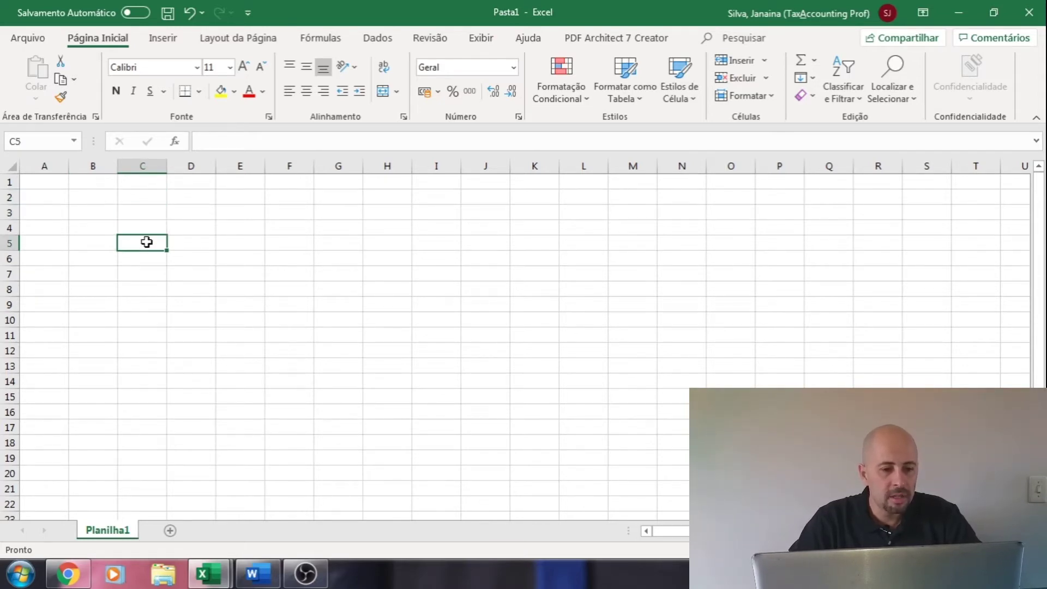
left_click(46, 166)
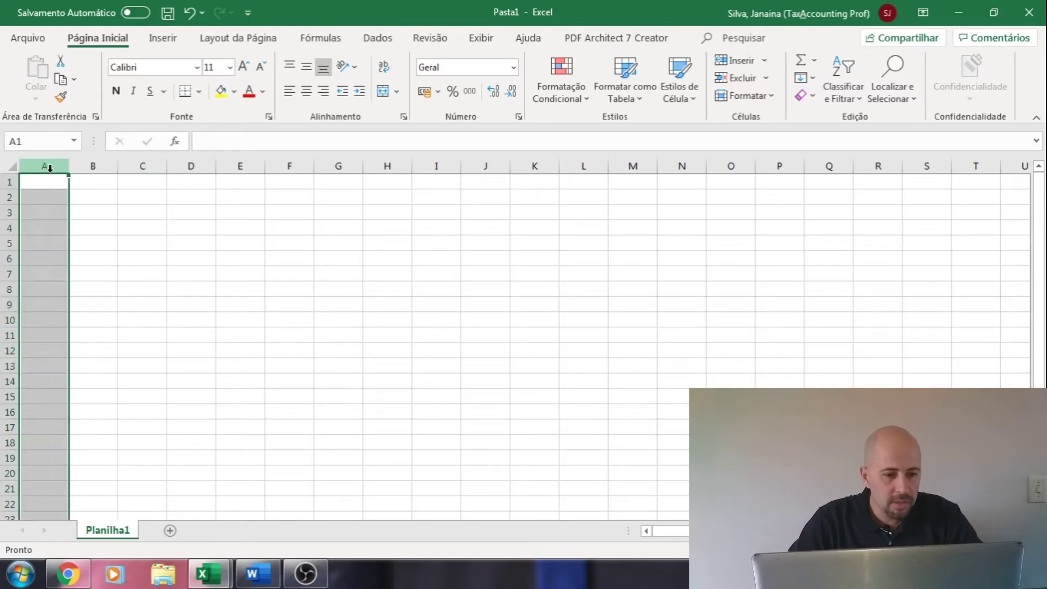
left_click(77, 166)
left_click(123, 166)
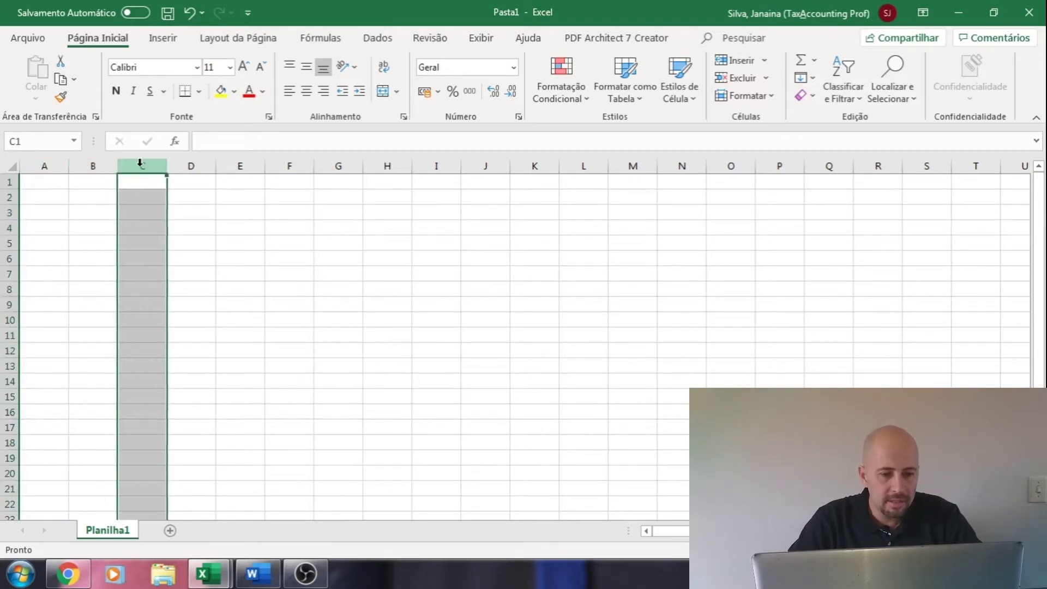
left_click(193, 176)
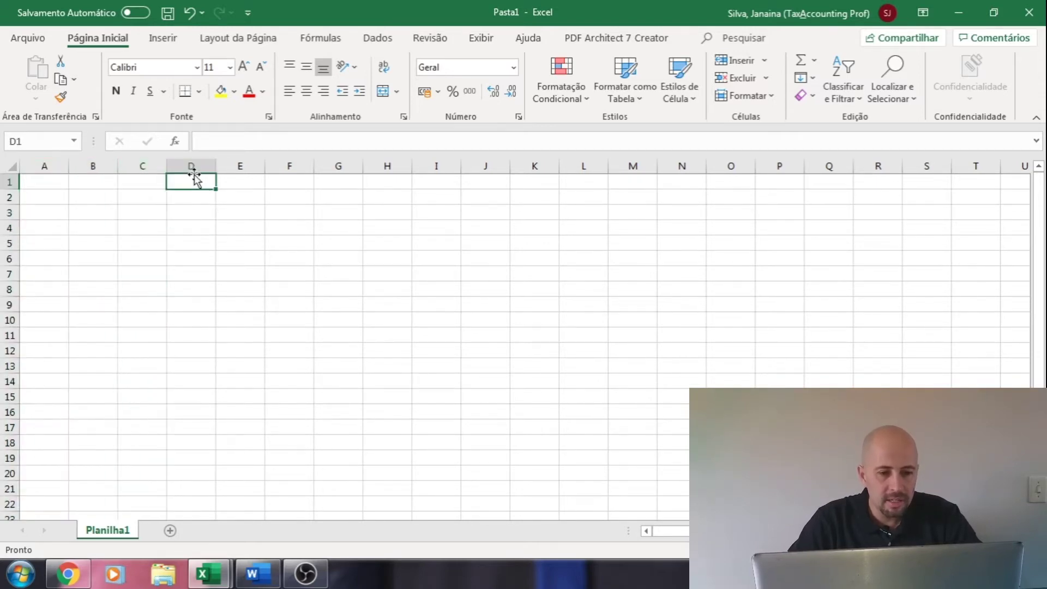
left_click(3, 183)
left_click(7, 197)
left_click(7, 213)
left_click(9, 227)
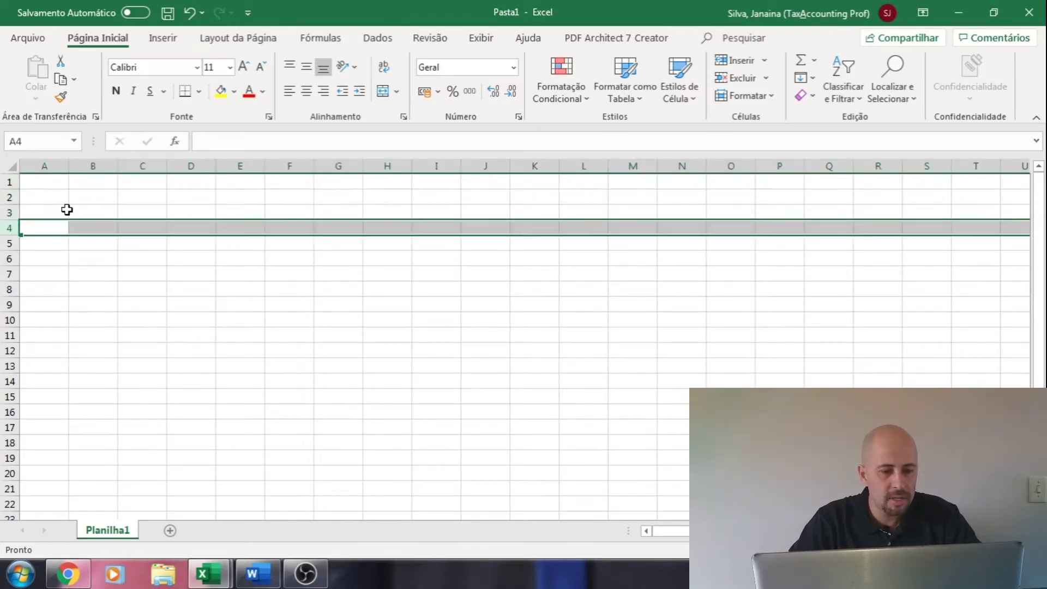
Select cell C2 and inspect the cell reference given for it.
left_click(140, 182)
left_click(145, 207)
left_click(145, 196)
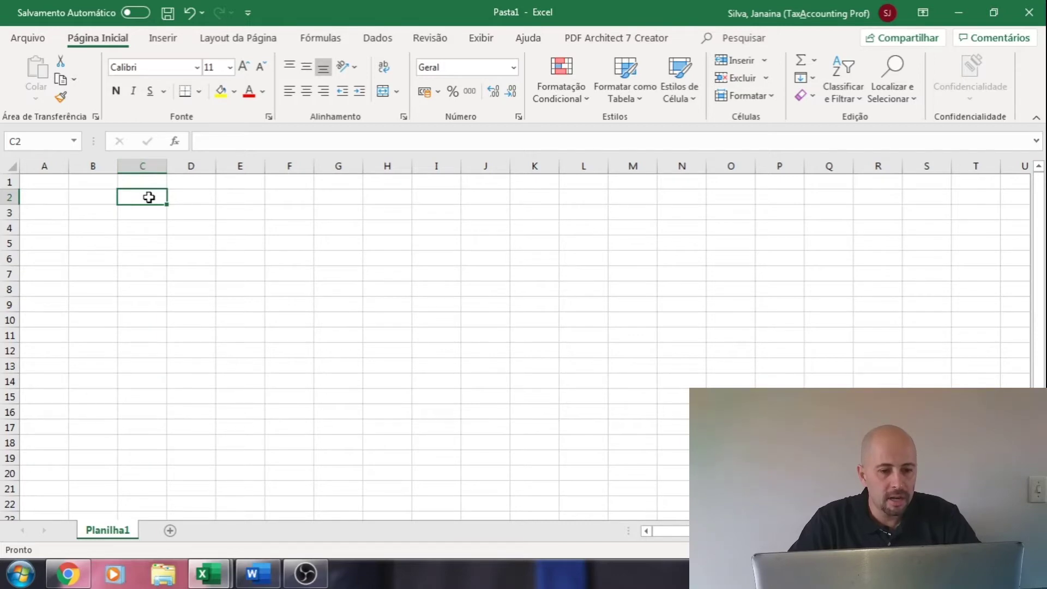
left_click(30, 141)
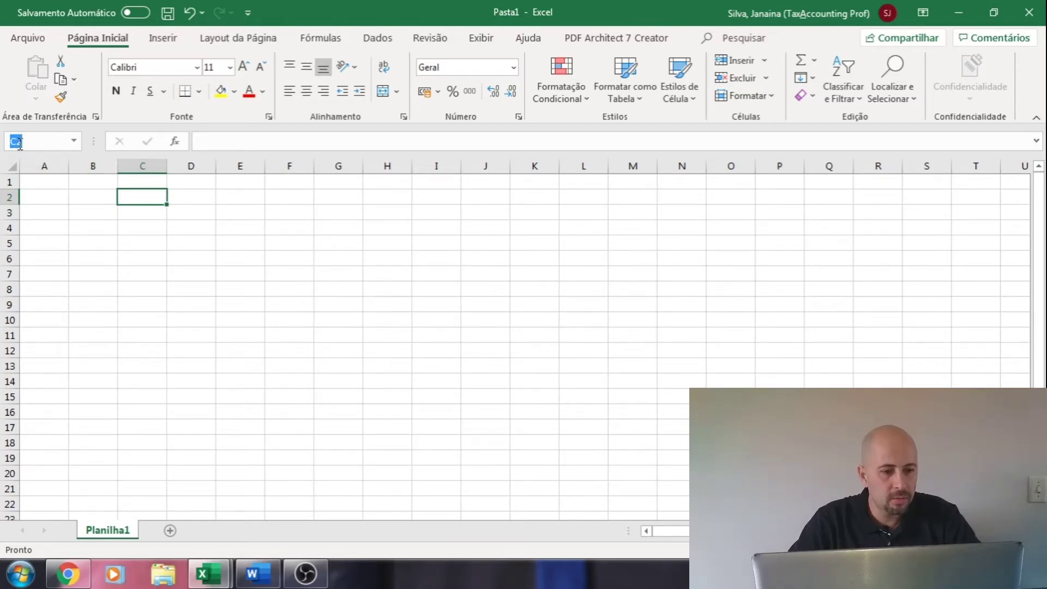
left_click(30, 142)
left_click_drag(30, 142, 10, 143)
Enter the label "Salario" in cell C2.
left_click(151, 199)
type("S")
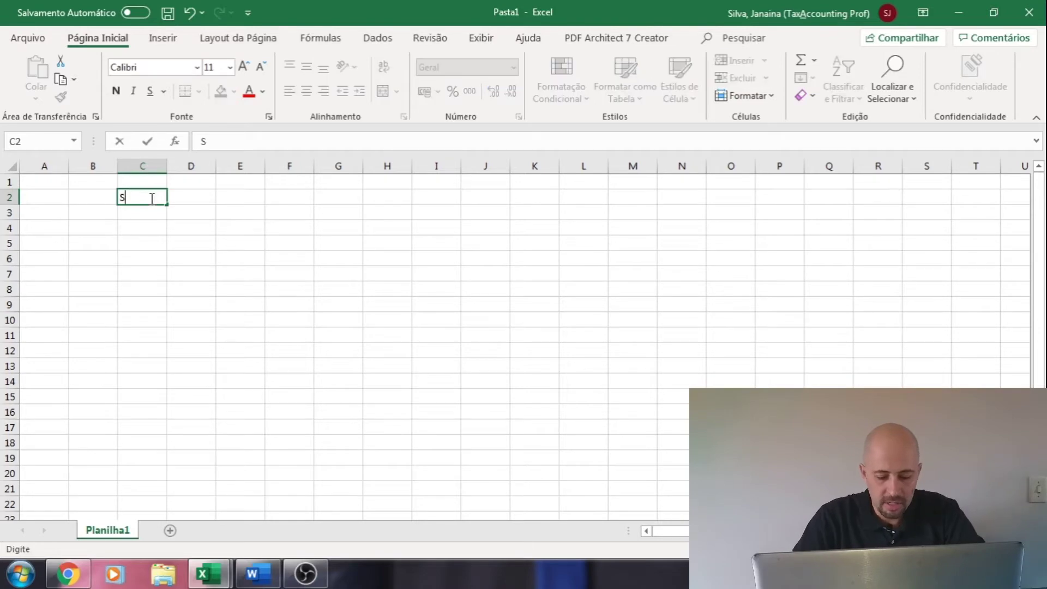
type("alario")
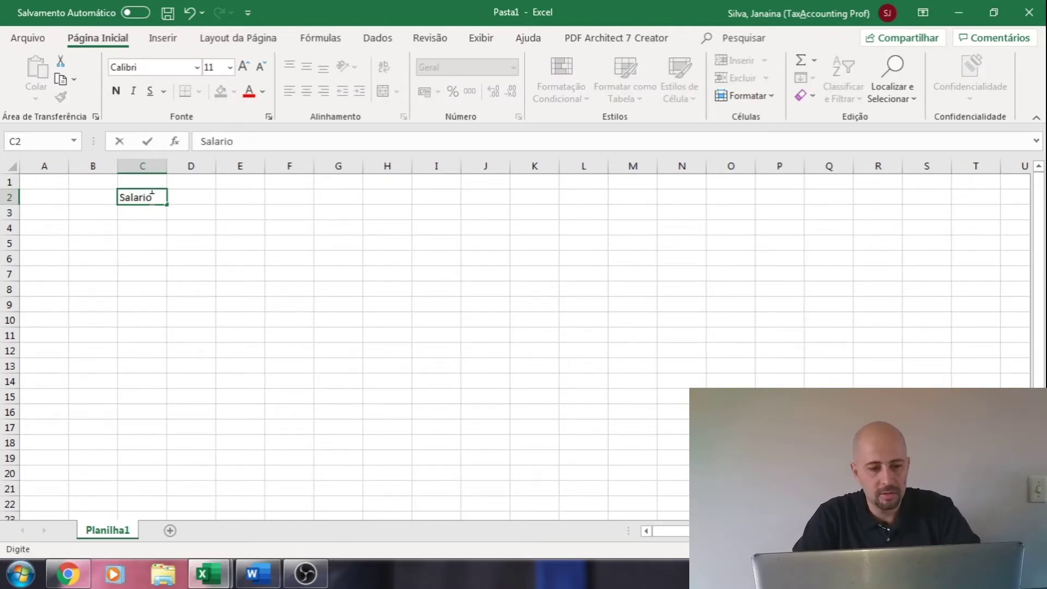
key("Tab")
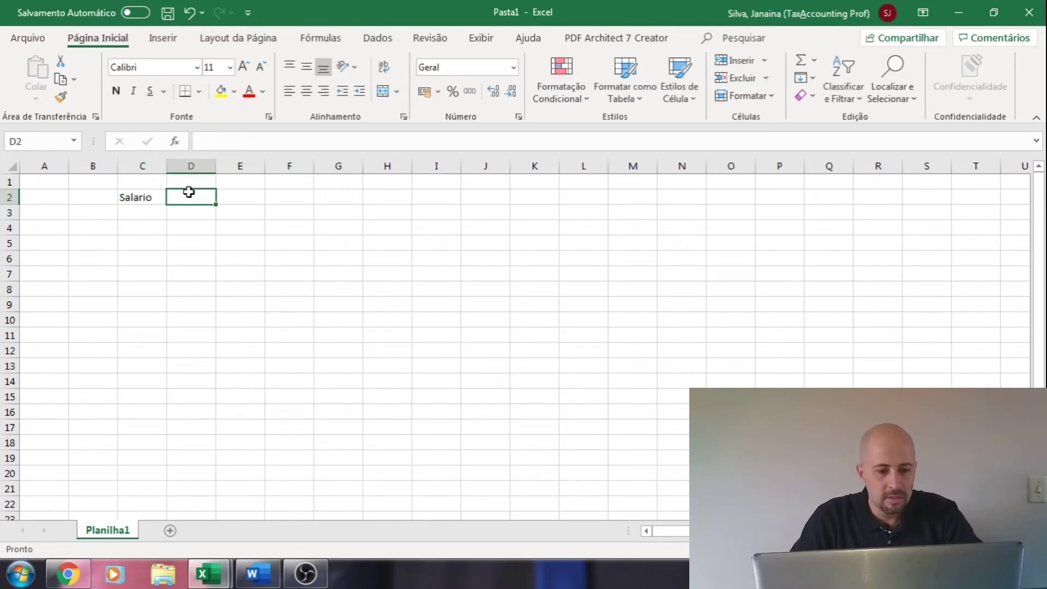
Widen column D to about twice its width and enter 9000 in cell D2.
left_click_drag(215, 166, 269, 171)
left_click(272, 180)
left_click(206, 199)
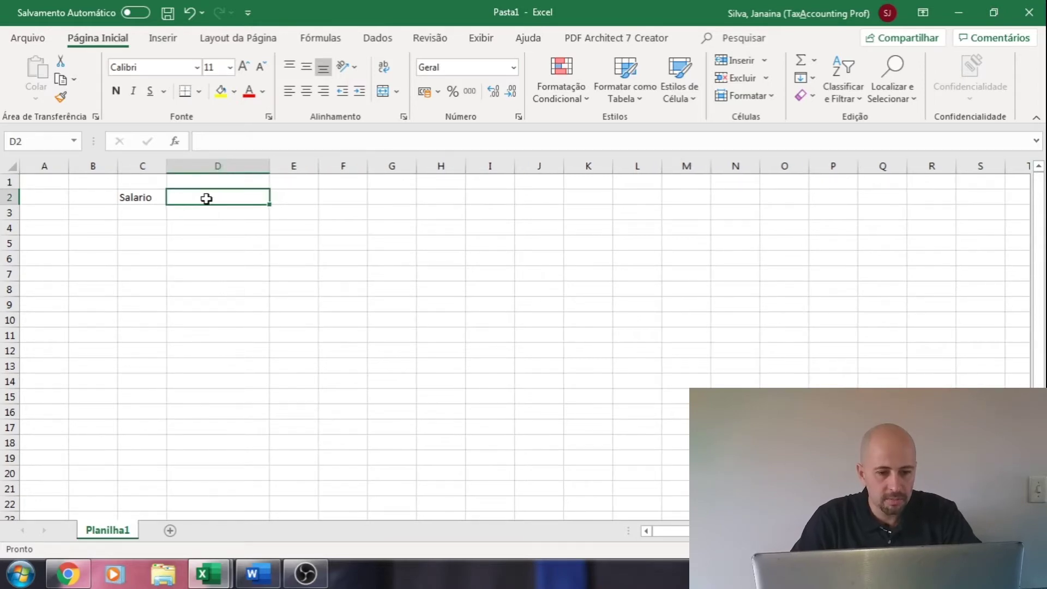
type("9000")
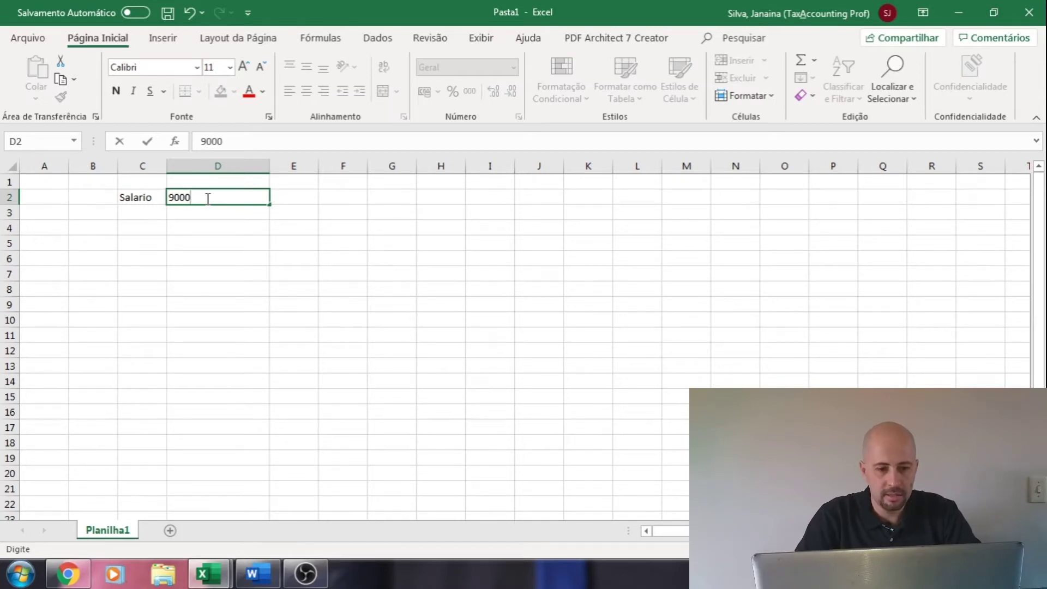
key("Return")
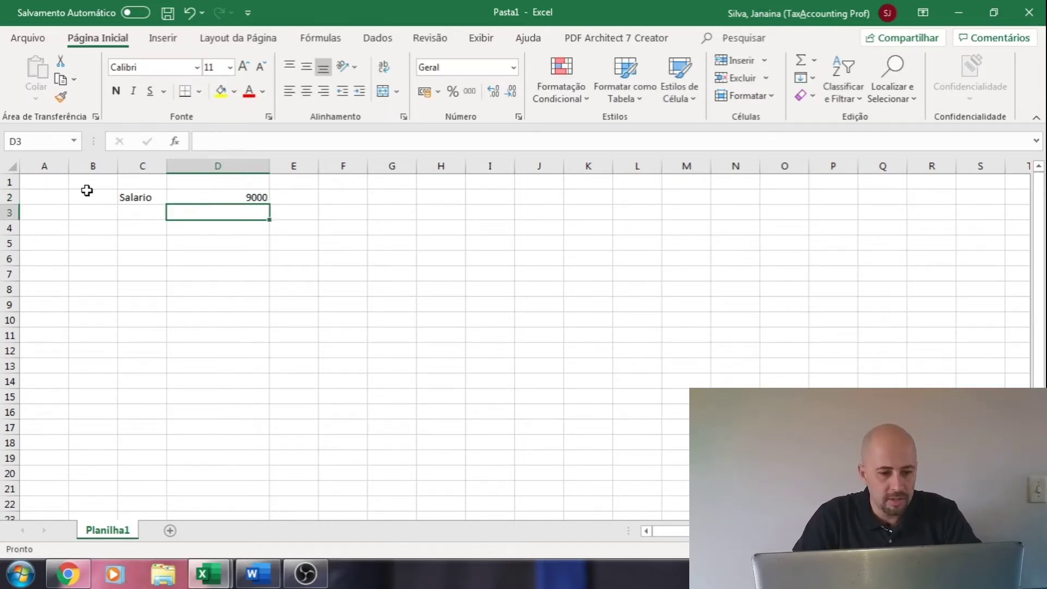
Format all of row 2 in bold with a font size of 22.
left_click(8, 197)
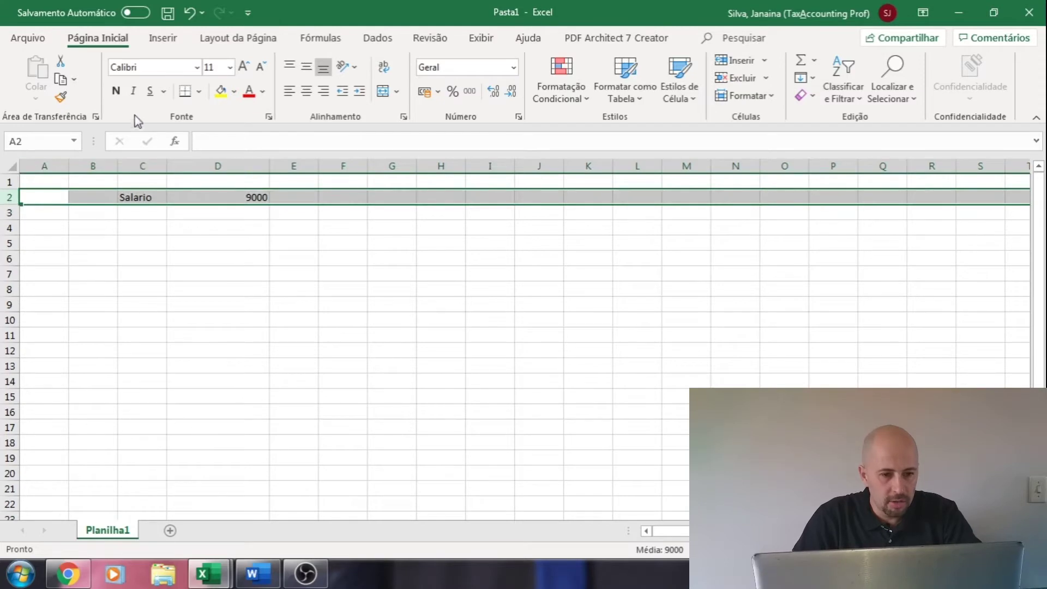
left_click(244, 66)
left_click(244, 66)
left_click(244, 67)
left_click(244, 66)
left_click(244, 67)
left_click(243, 66)
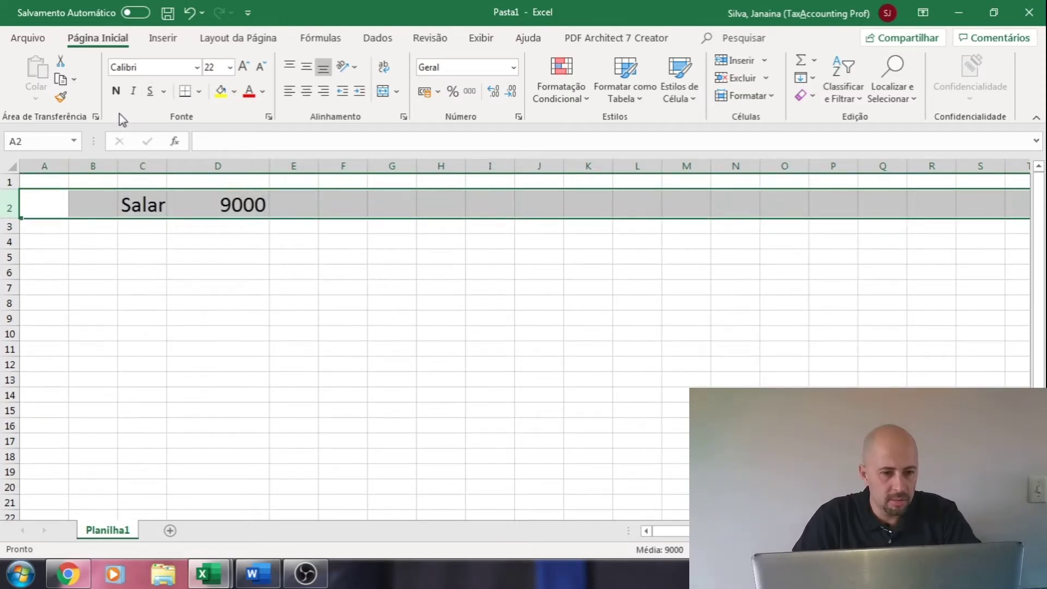
left_click(116, 90)
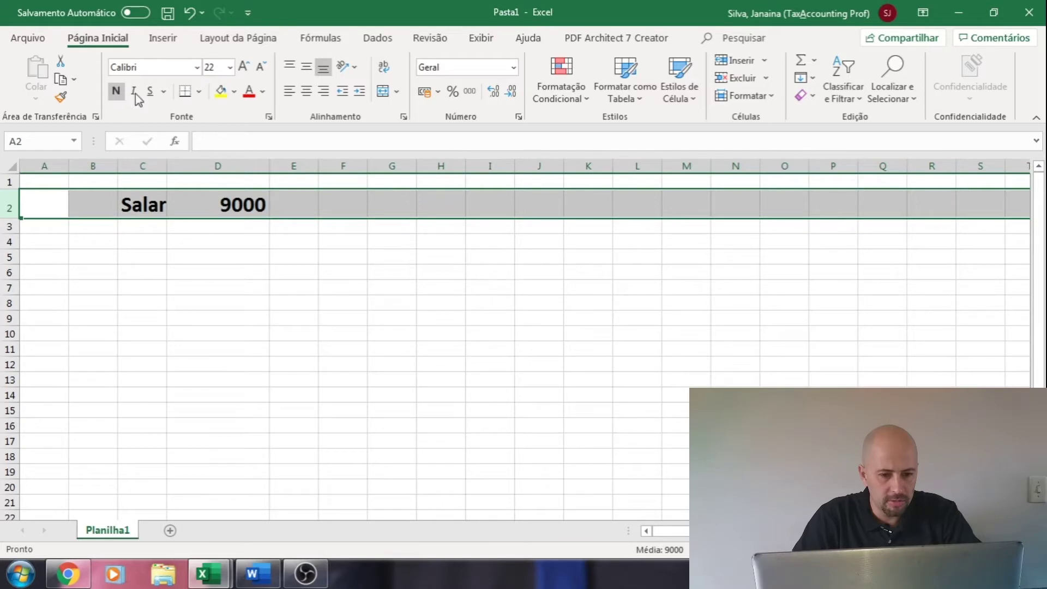
Widen column D well beyond its contents and apply the Moeda number format to the whole column.
double_click(267, 165)
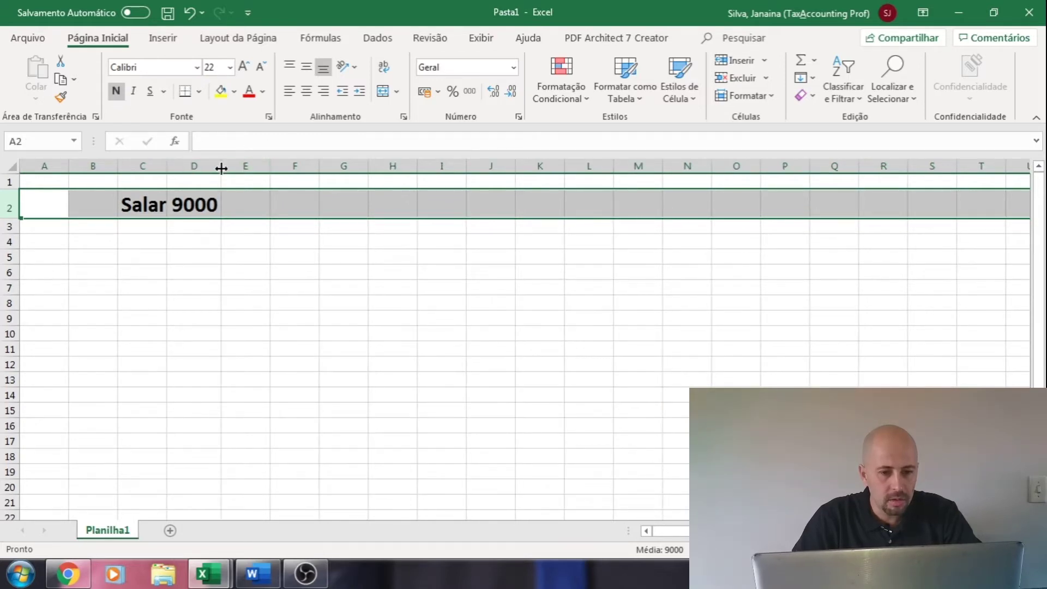
left_click_drag(221, 169, 344, 169)
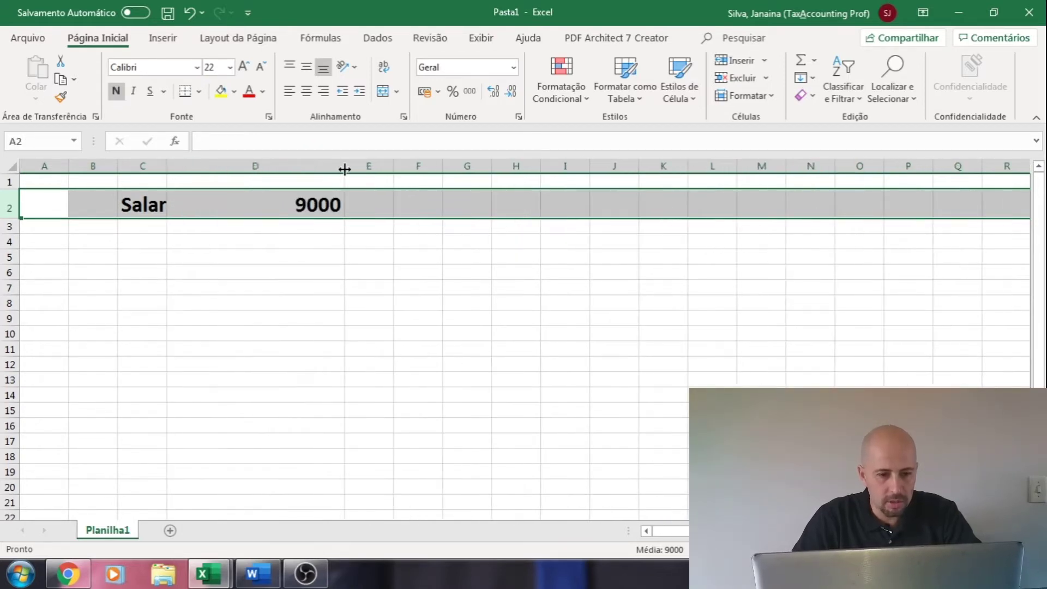
left_click(282, 165)
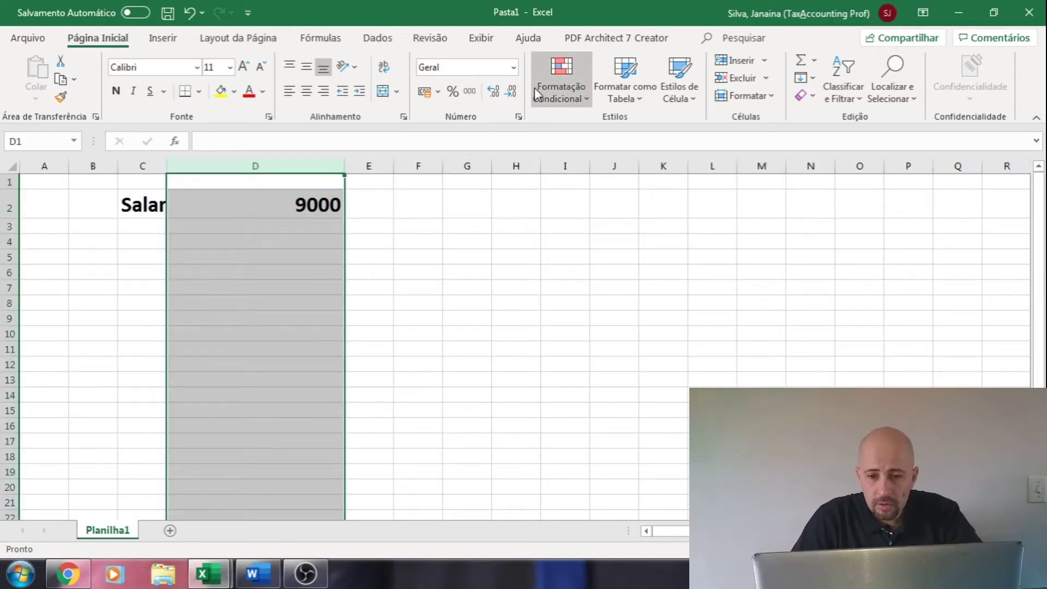
left_click(513, 69)
left_click(513, 69)
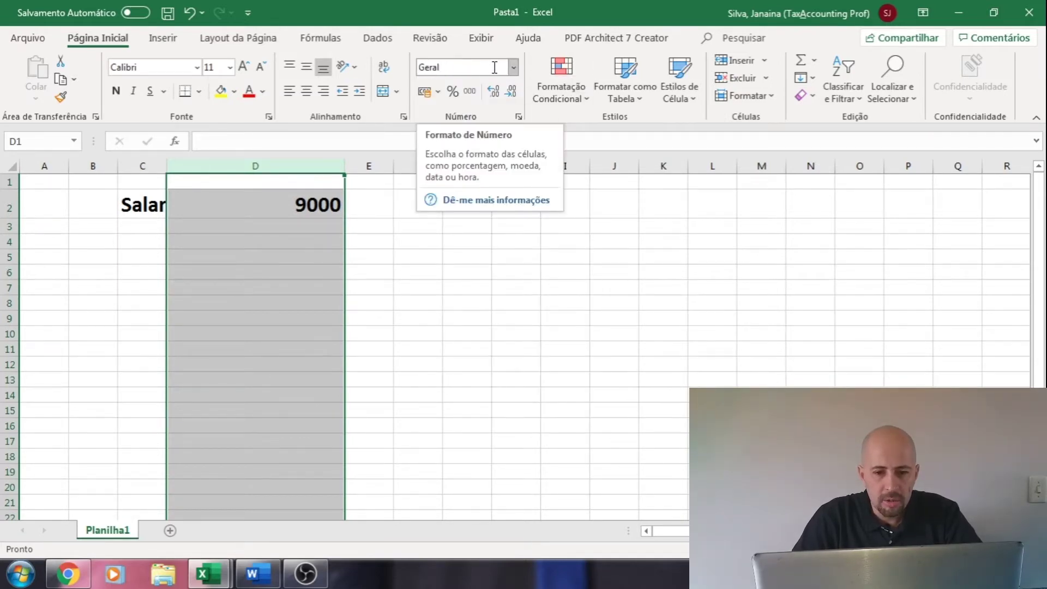
left_click(514, 69)
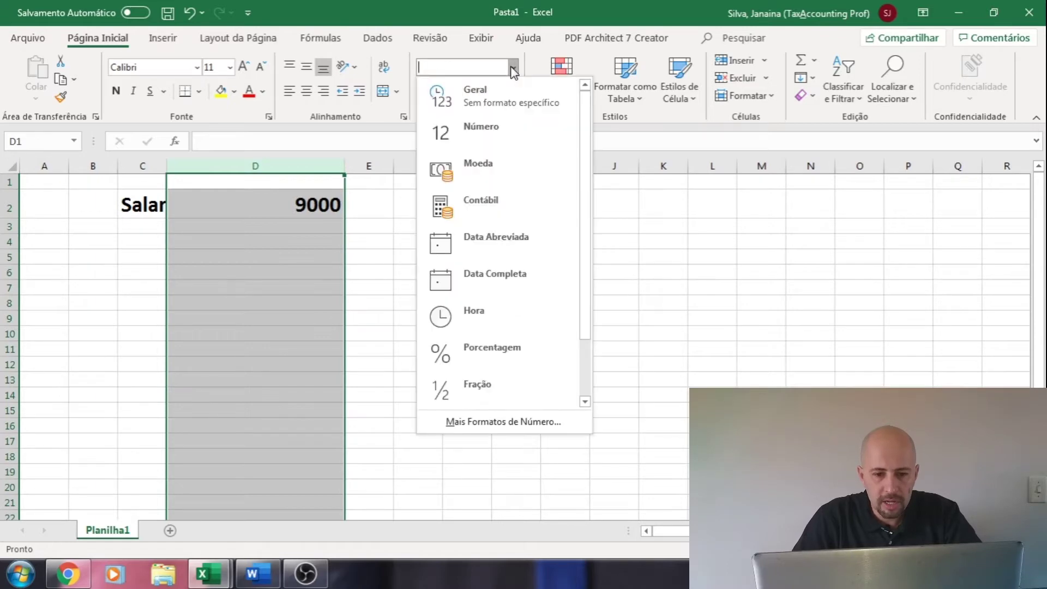
left_click(495, 168)
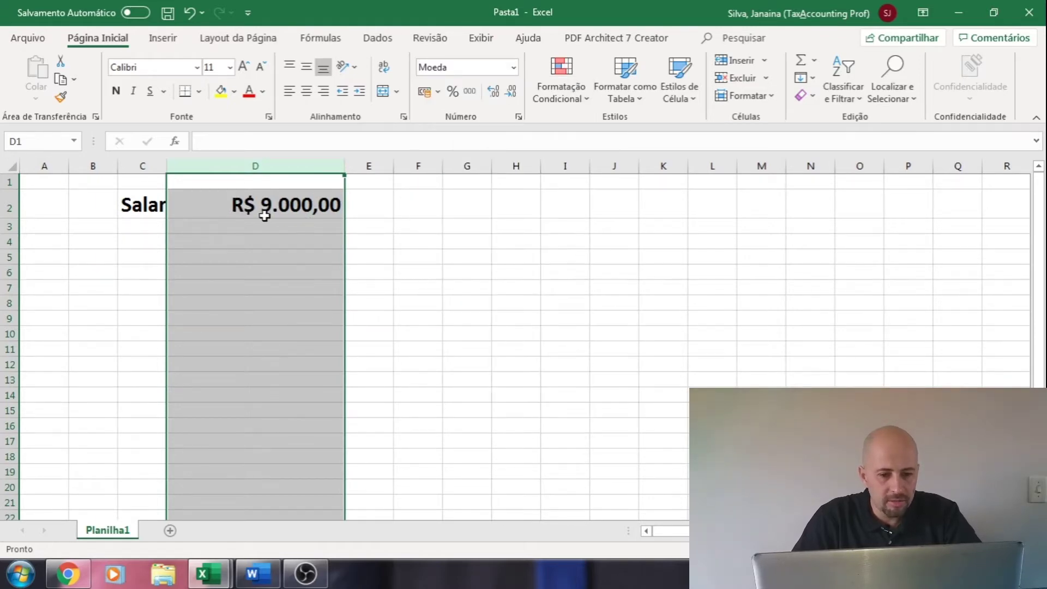
left_click(275, 235)
left_click(270, 224)
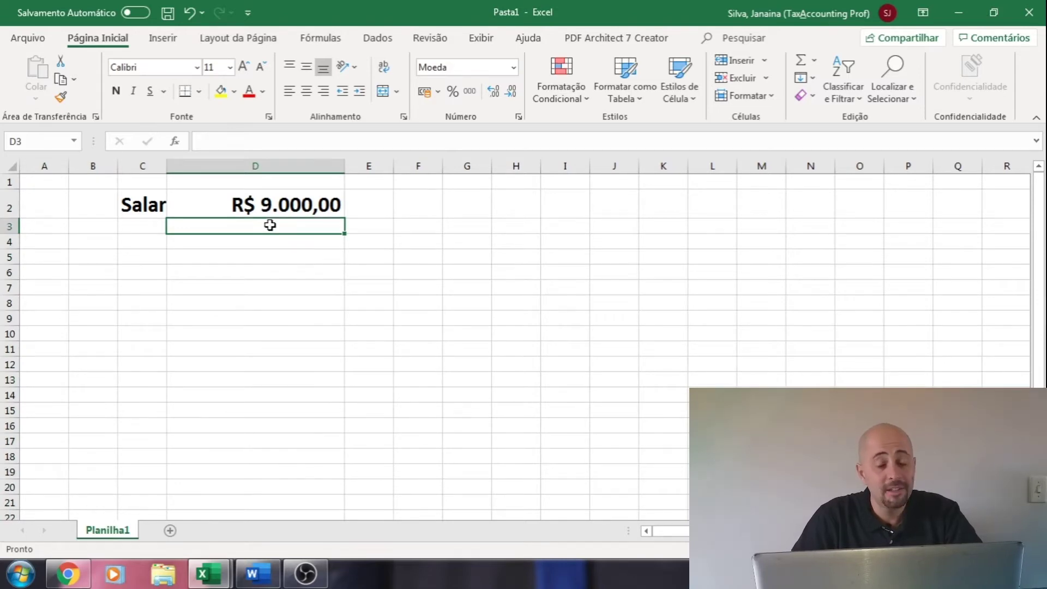
Fit the width of column C so the whole "Salario" label shows.
double_click(167, 165)
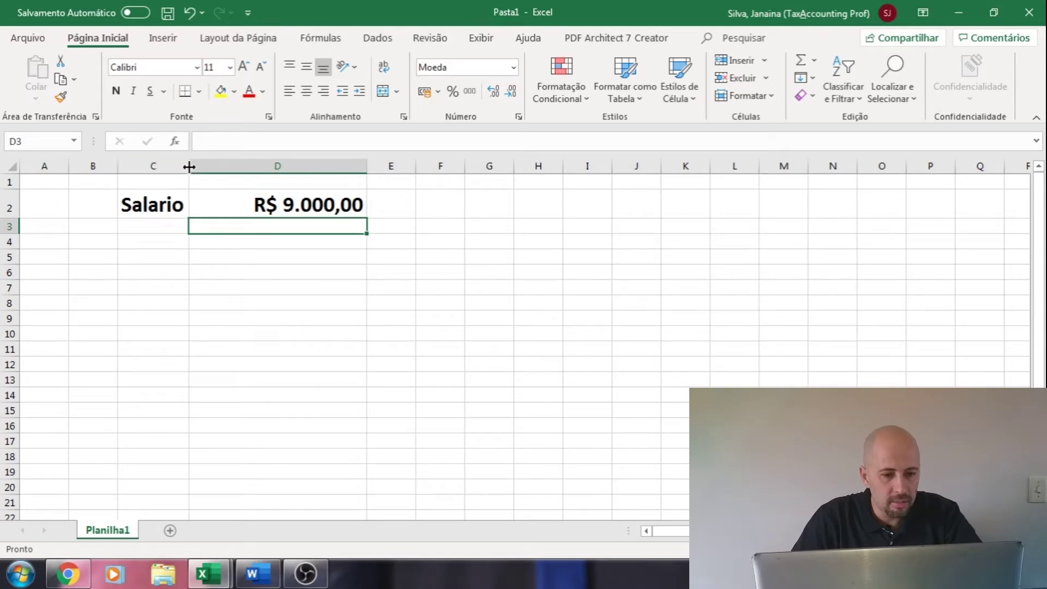
left_click_drag(190, 166, 161, 165)
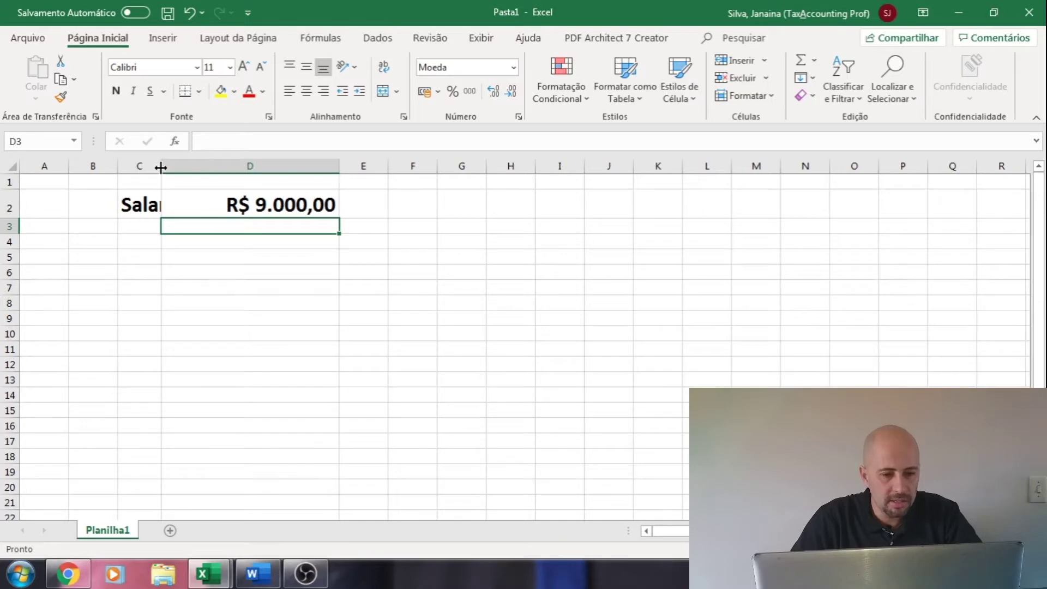
double_click(161, 168)
left_click(161, 166)
left_click(189, 166)
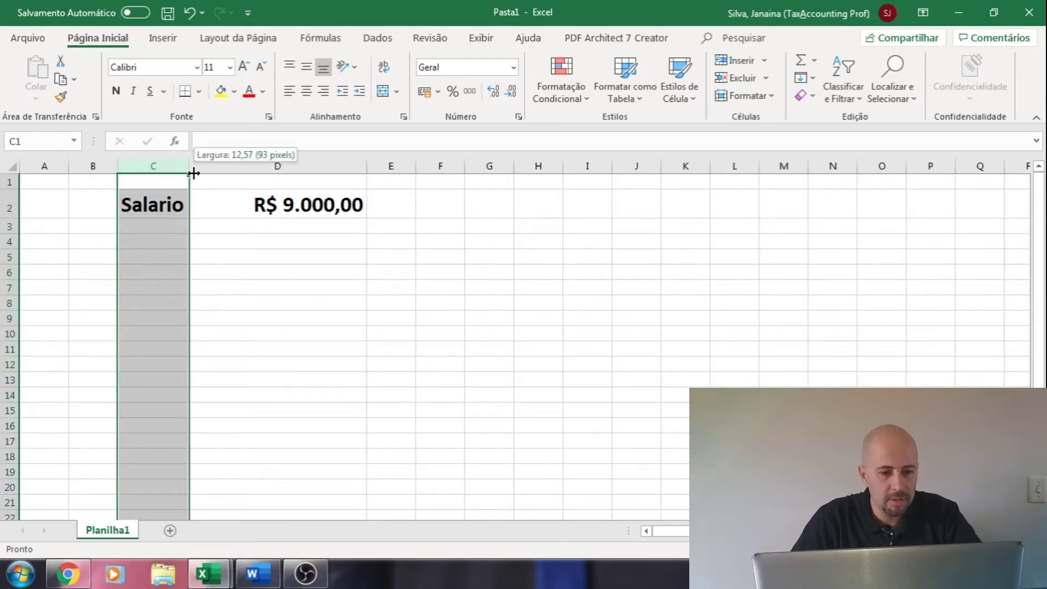
Enter the label "Saldo" in cell C3, below "Salario".
left_click(171, 232)
type("S")
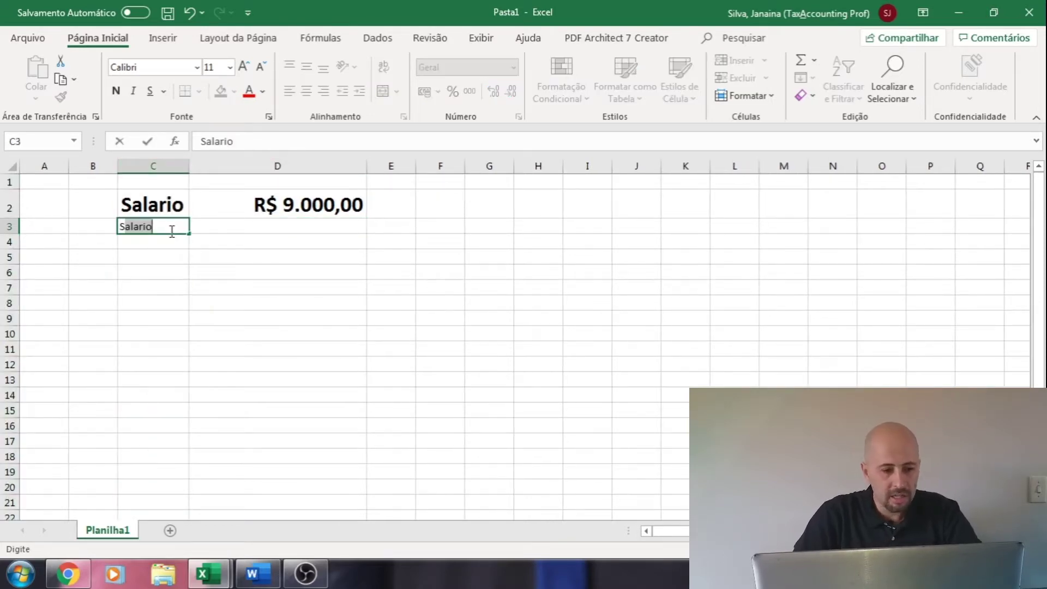
type("a")
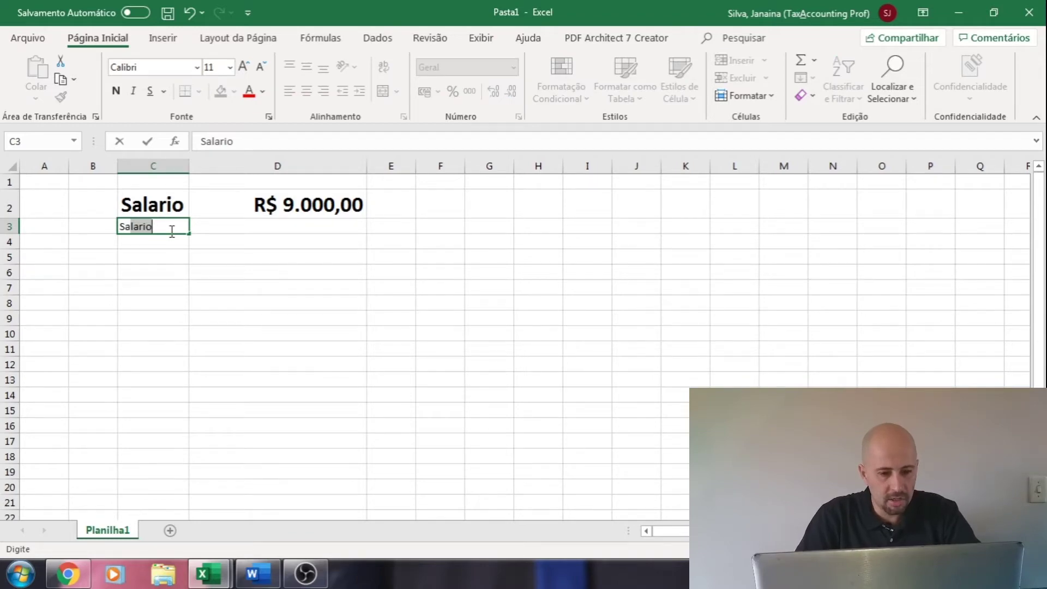
type("ldo")
key("Tab")
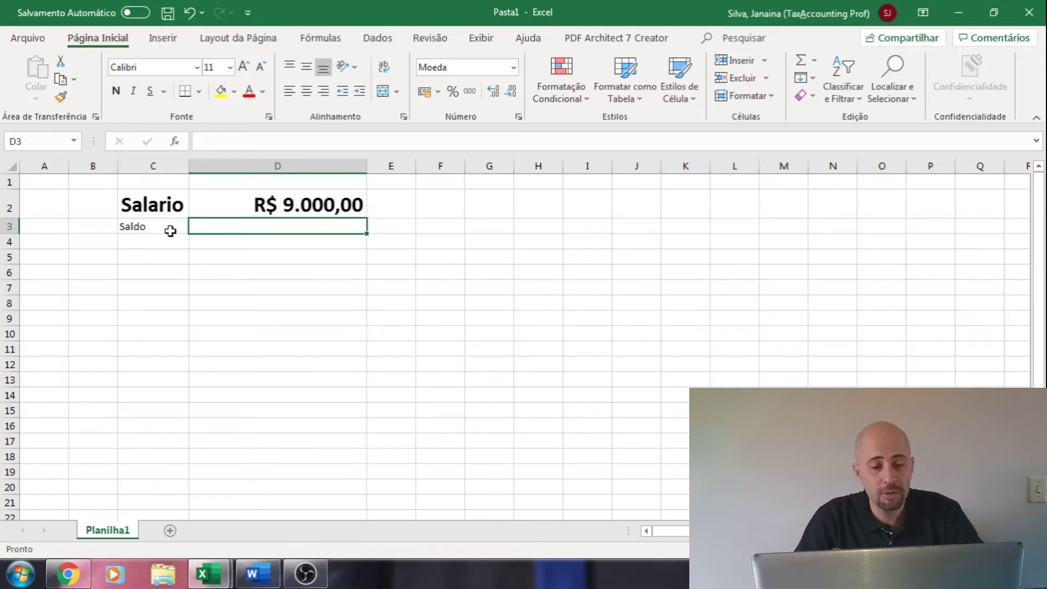
Make the "Saldo" label in C3 bold and enlarge its font to nearly the size of "Salario".
left_click(163, 230)
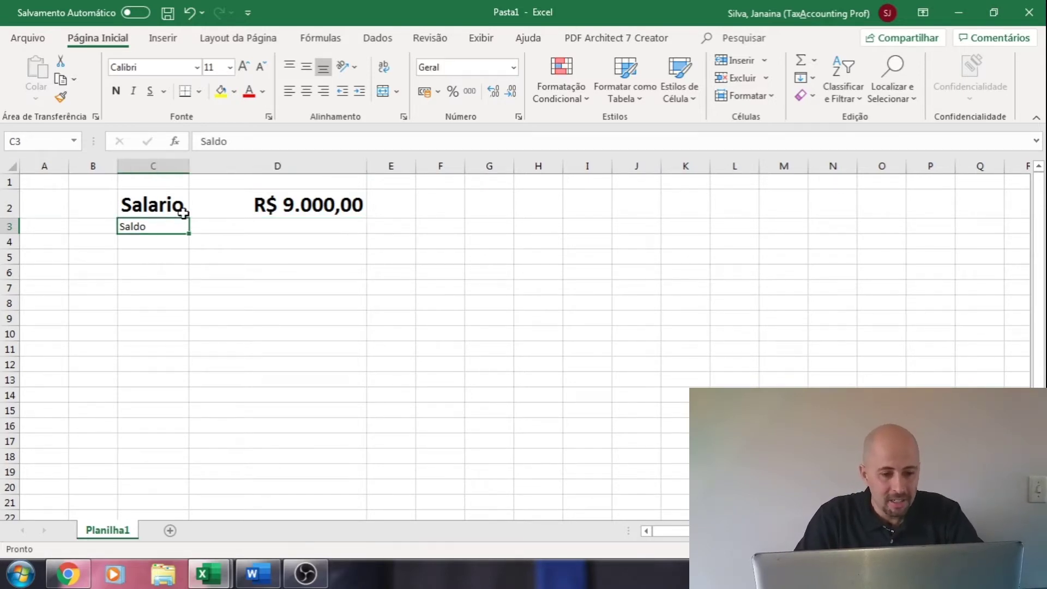
left_click(116, 91)
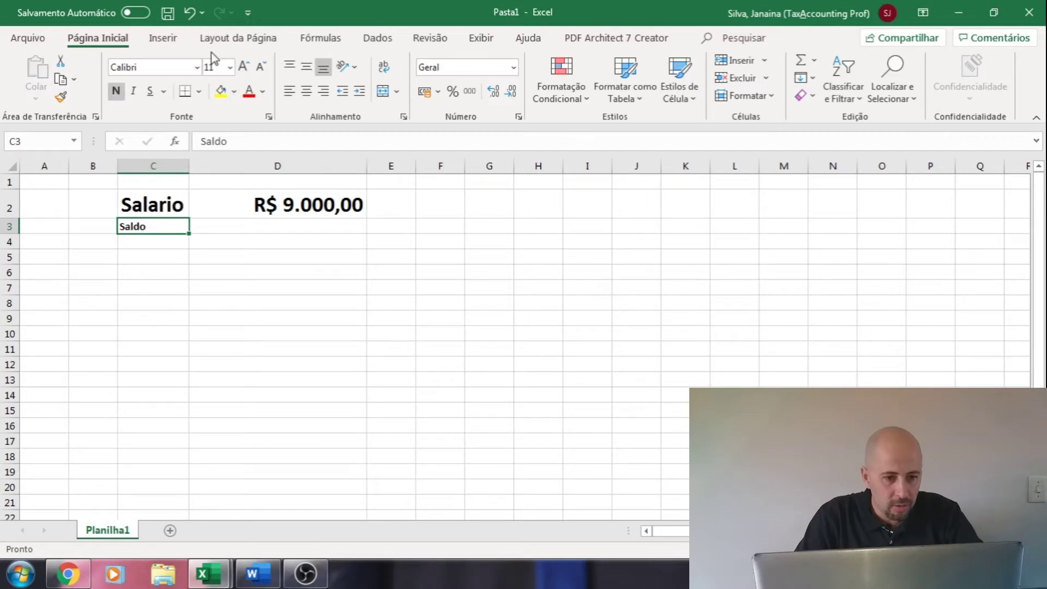
left_click(245, 67)
left_click(245, 67)
left_click(245, 67)
left_click(245, 67)
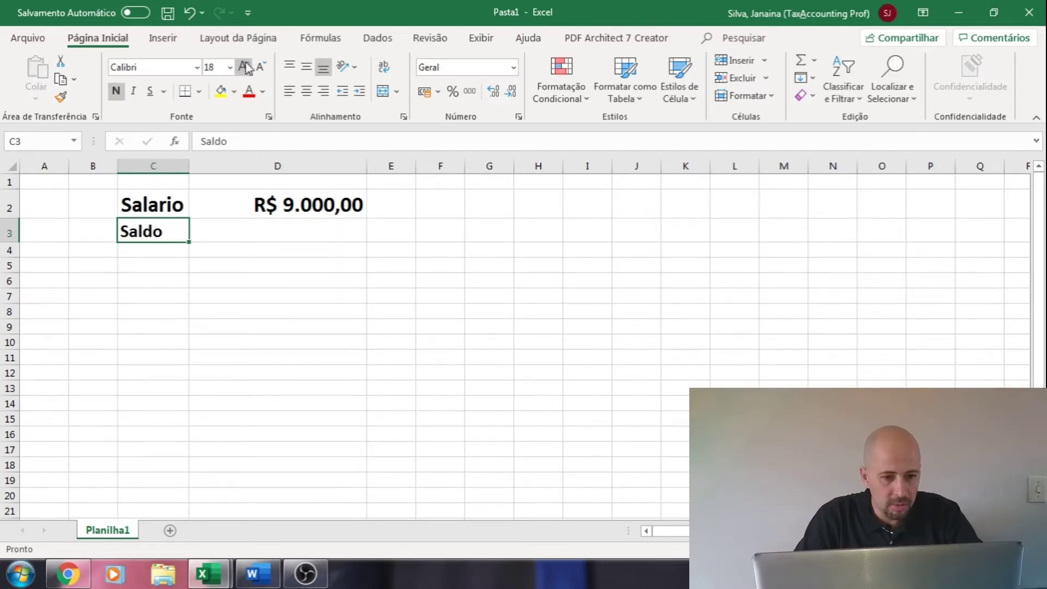
left_click(245, 67)
left_click(257, 231)
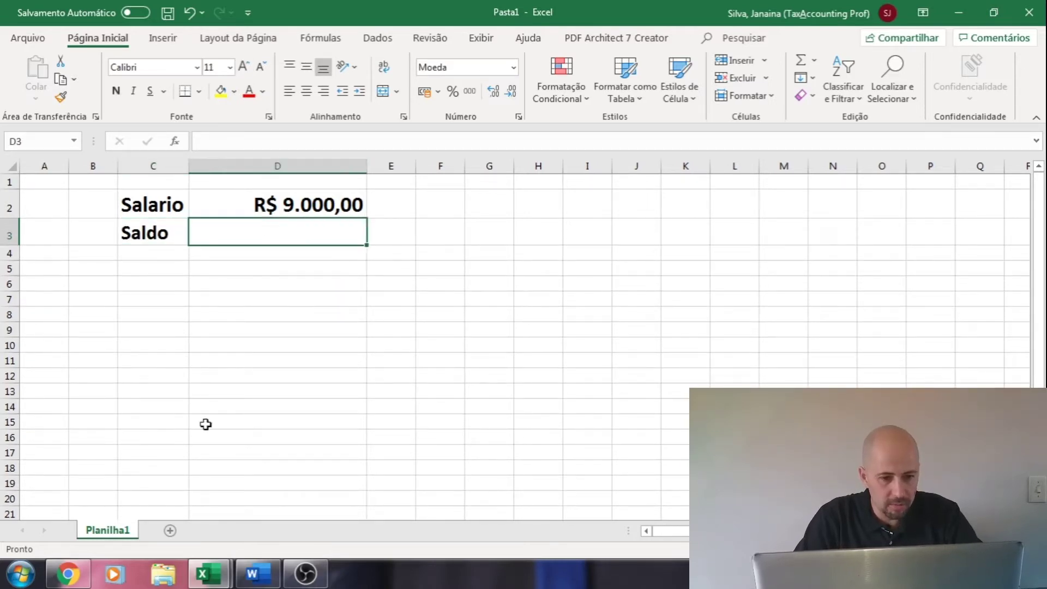
Enter the heading "Contas do Mês" in cell D4.
left_click(207, 254)
type("Cont")
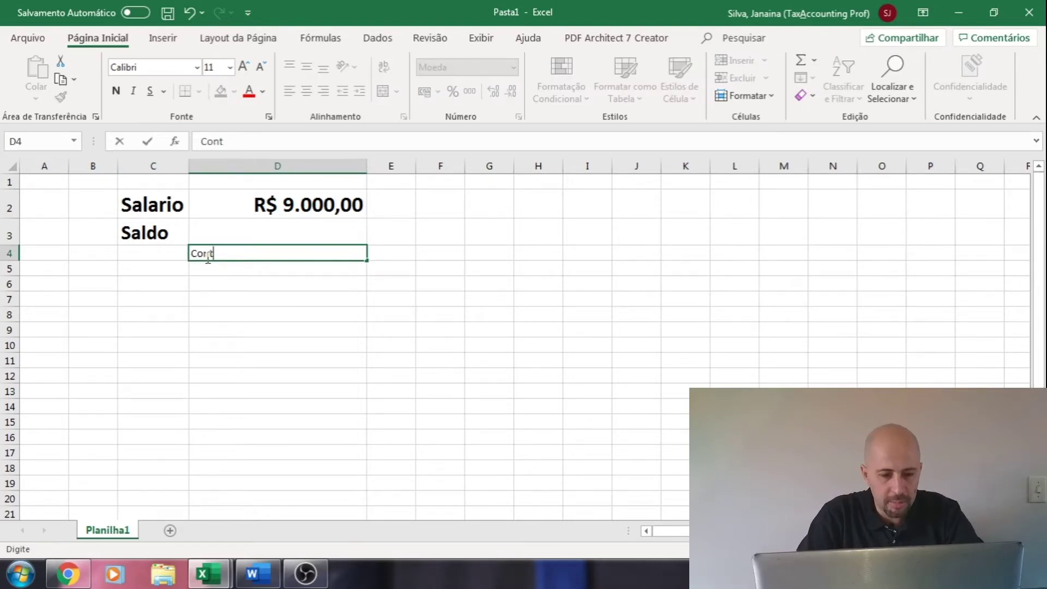
type("as do Mês")
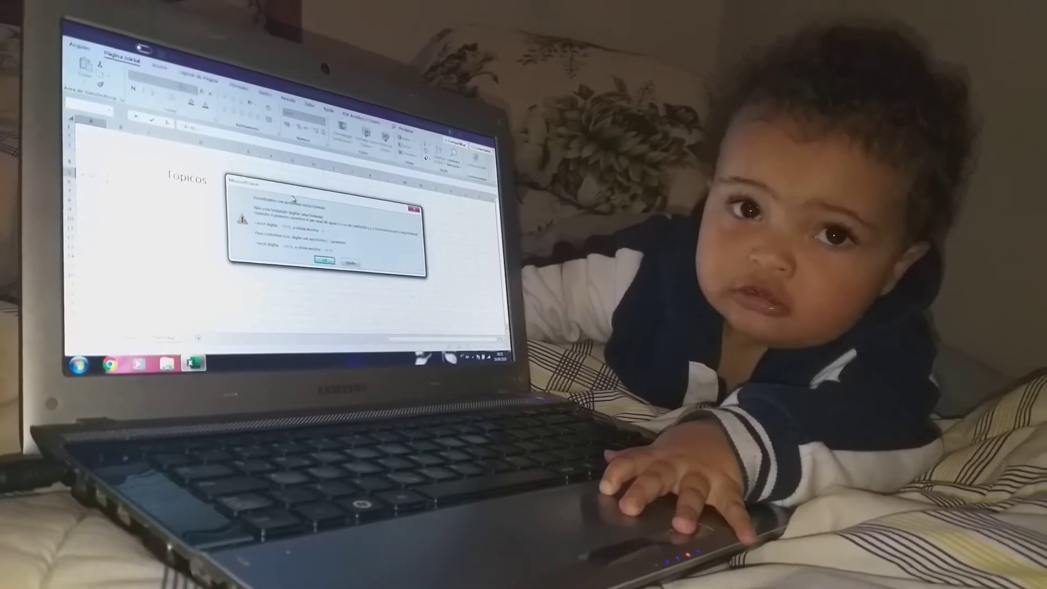
Enter the column headers "Descrição", "Valores" and "Status" in cells C5, D5 and E5.
left_click(166, 281)
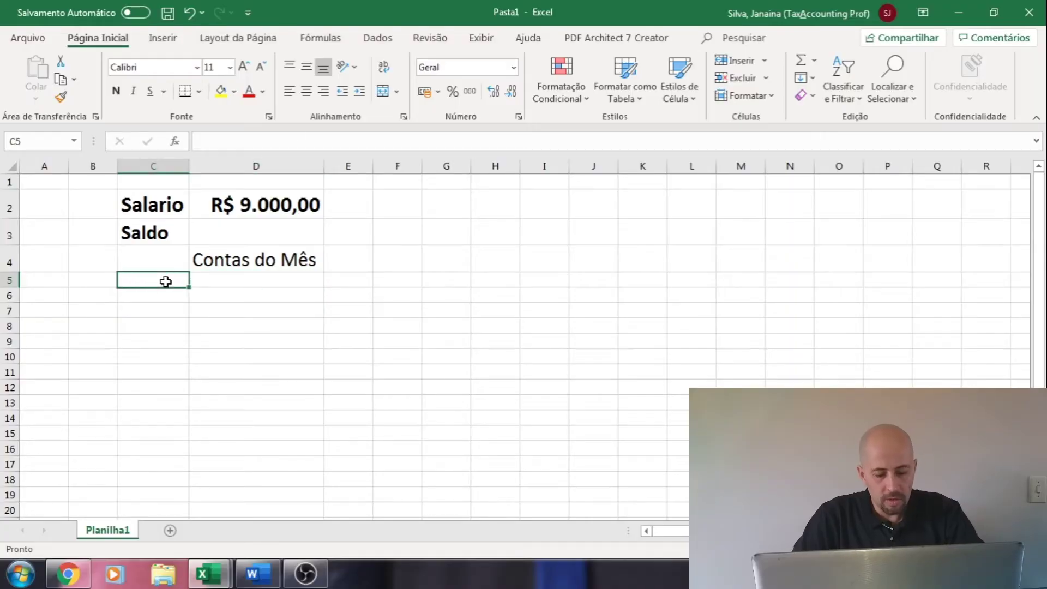
type("Des")
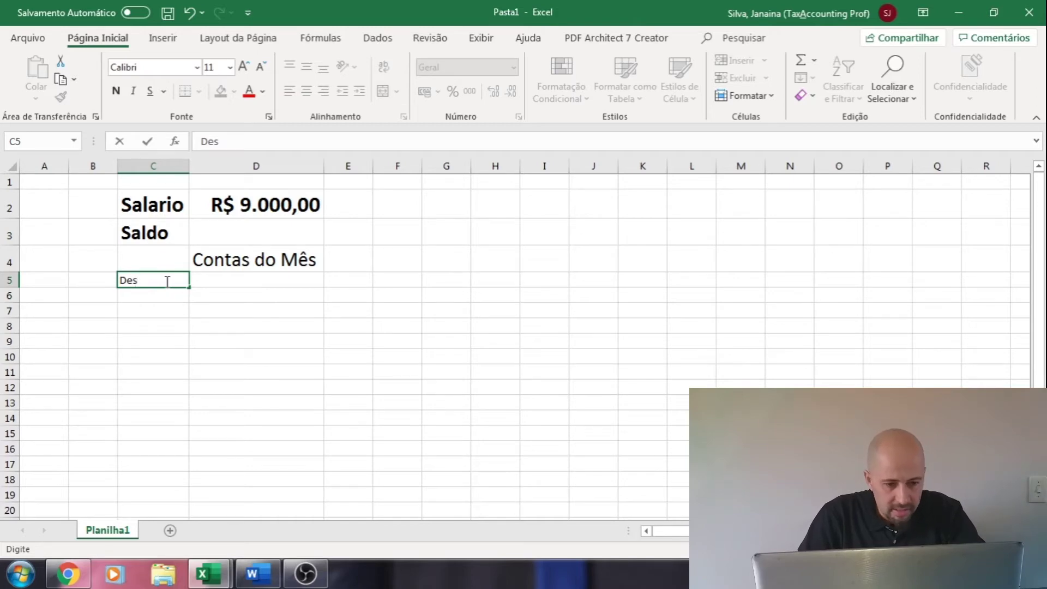
type("crição")
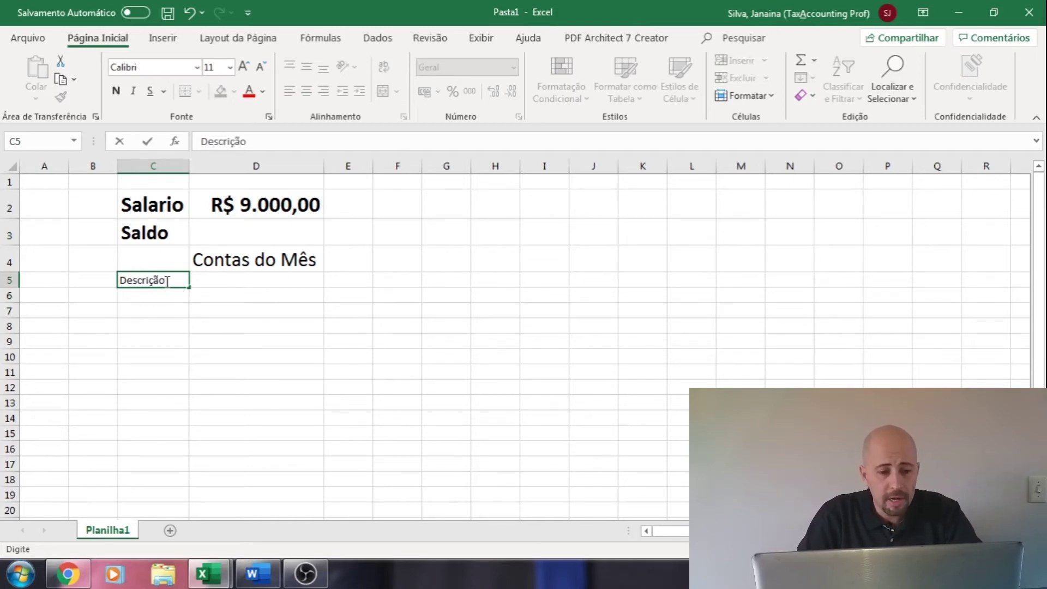
key("Tab")
type("Valores")
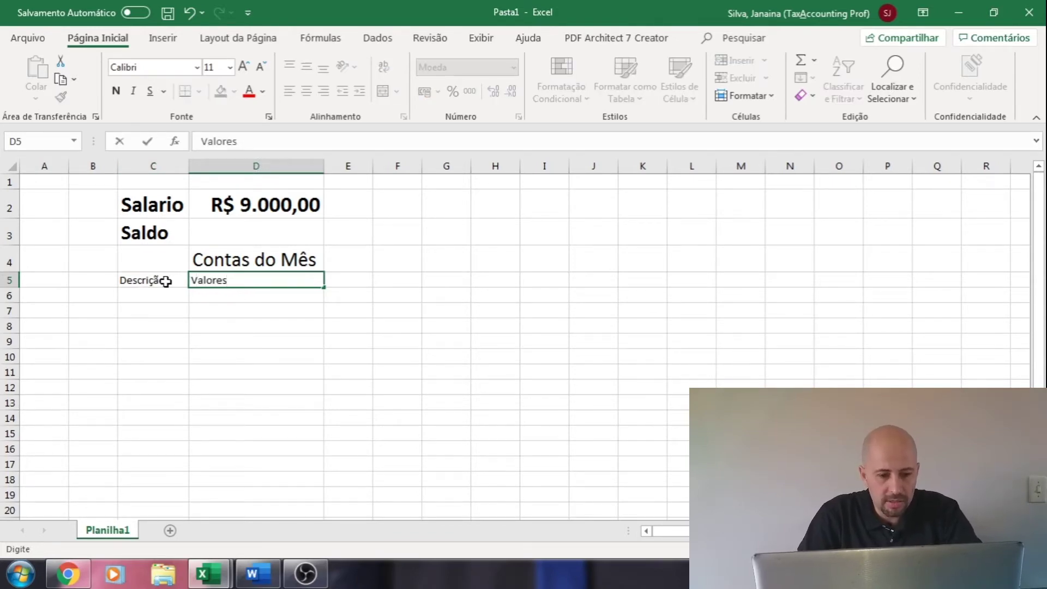
key("Tab")
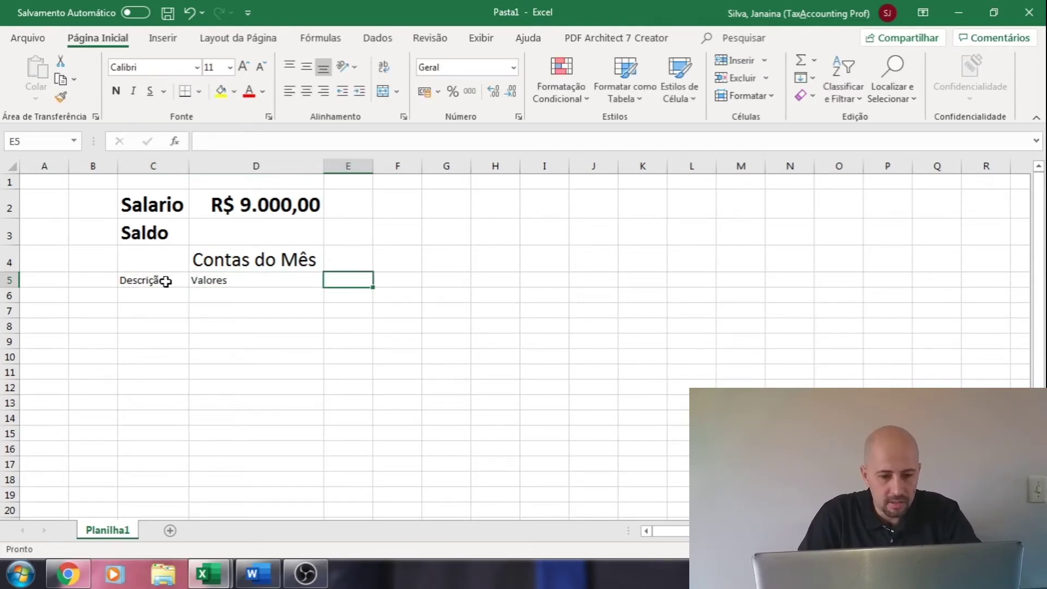
type("S")
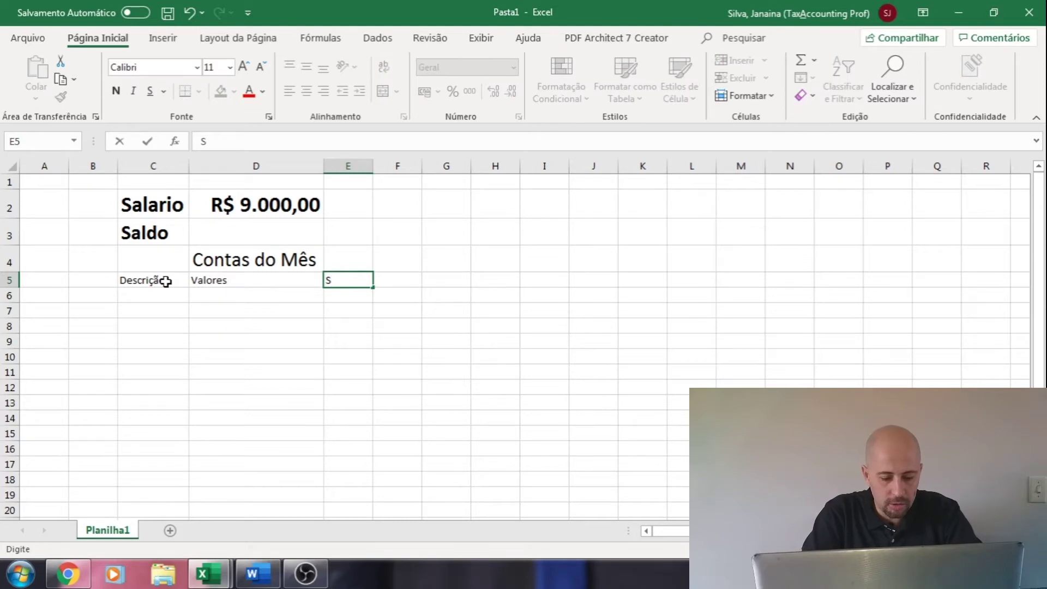
type("tatus")
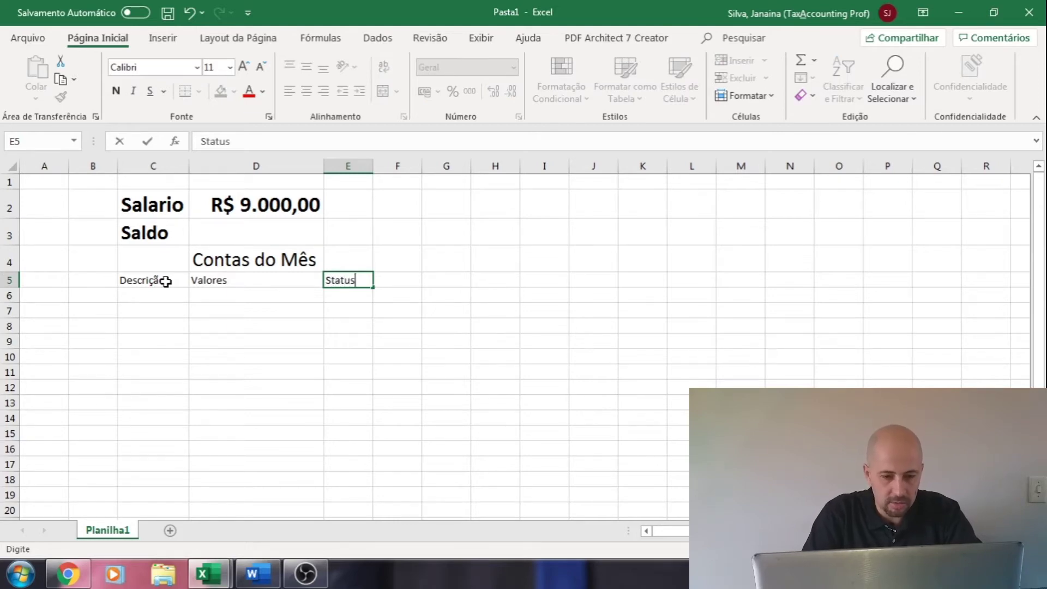
key("Return")
Make the headers in C5:E5 bold at font size 16 and widen columns D and E.
left_click(165, 281)
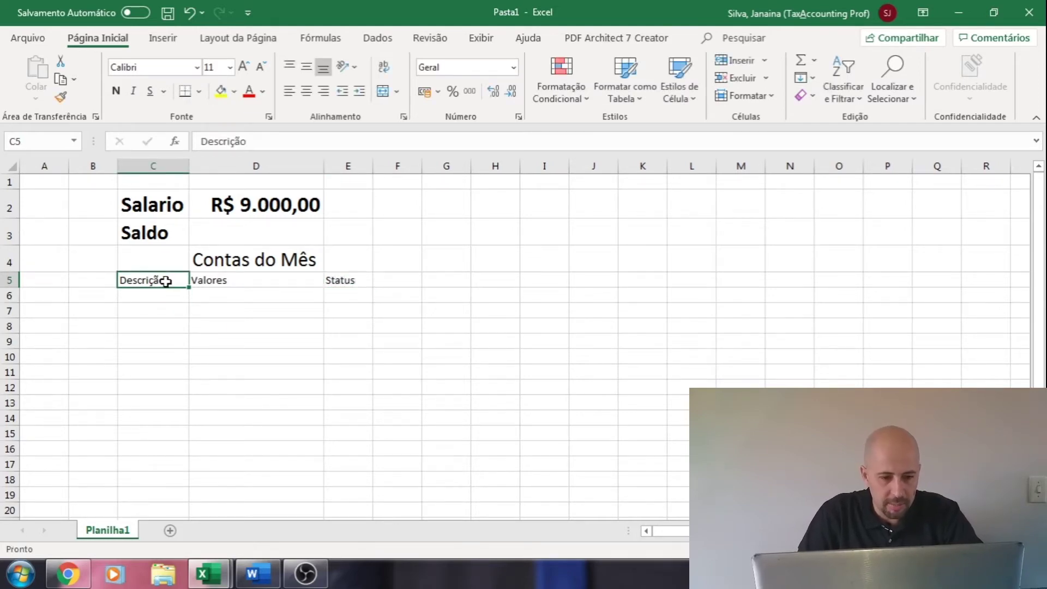
key("shift+Right")
key("shift+Right")
left_click(115, 91)
left_click(244, 66)
left_click(244, 66)
left_click(243, 66)
left_click_drag(327, 167, 458, 173)
Give the "Contas do Mês" heading row, C4:E4, a dark blue-grey fill and white text.
left_click_drag(169, 262, 389, 260)
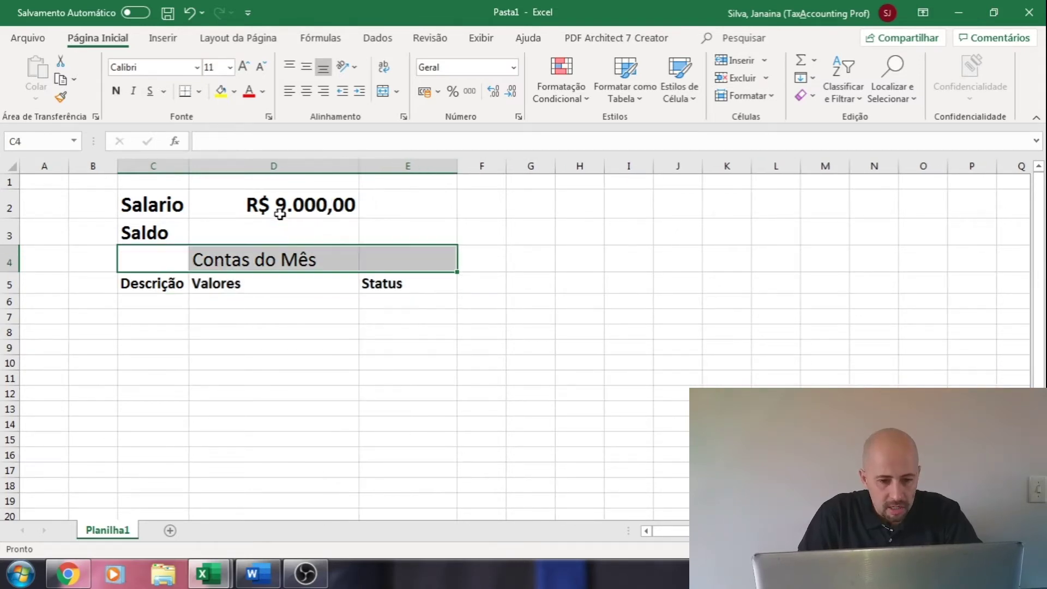
left_click(235, 91)
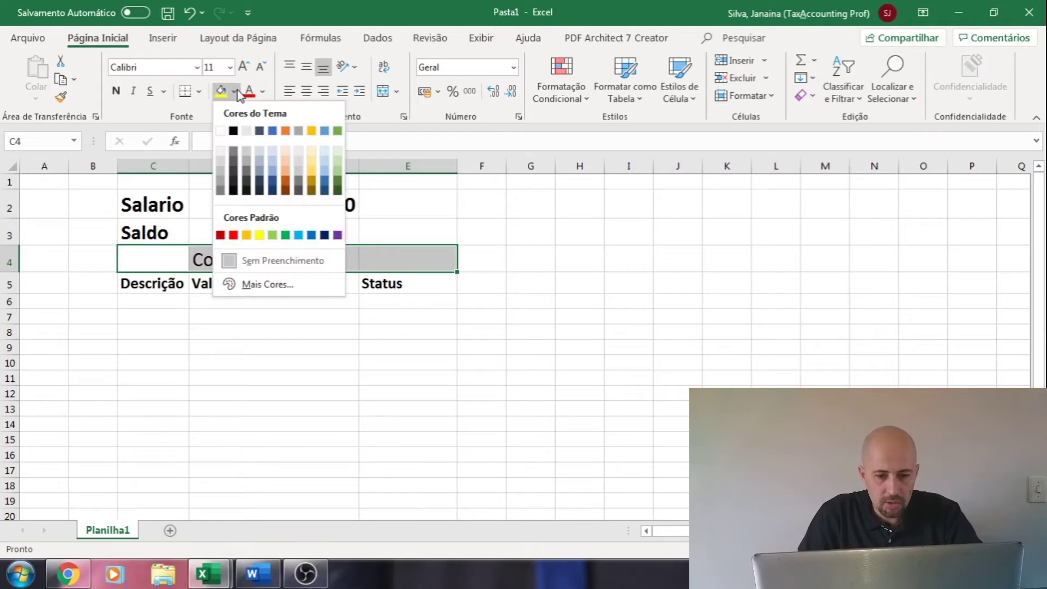
left_click(260, 182)
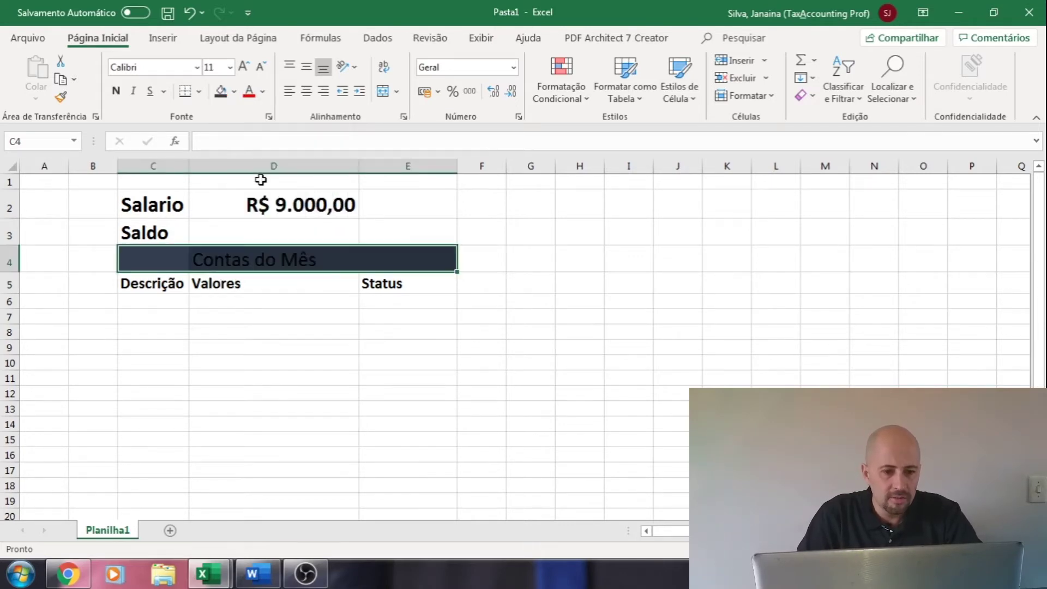
left_click(263, 92)
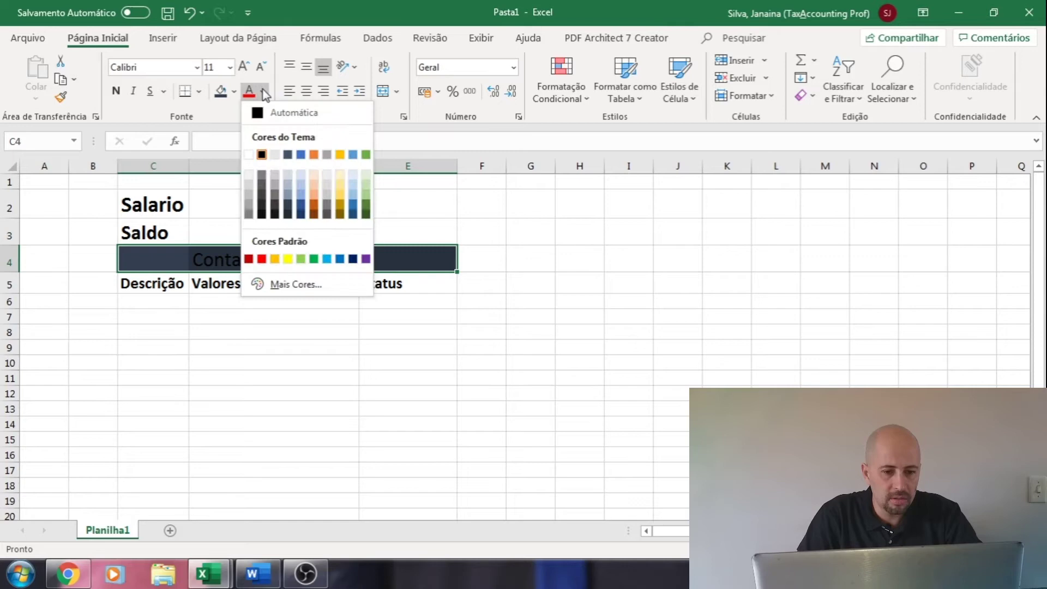
left_click(248, 155)
Widen column C slightly so the "Descrição" header has some room.
left_click(168, 288)
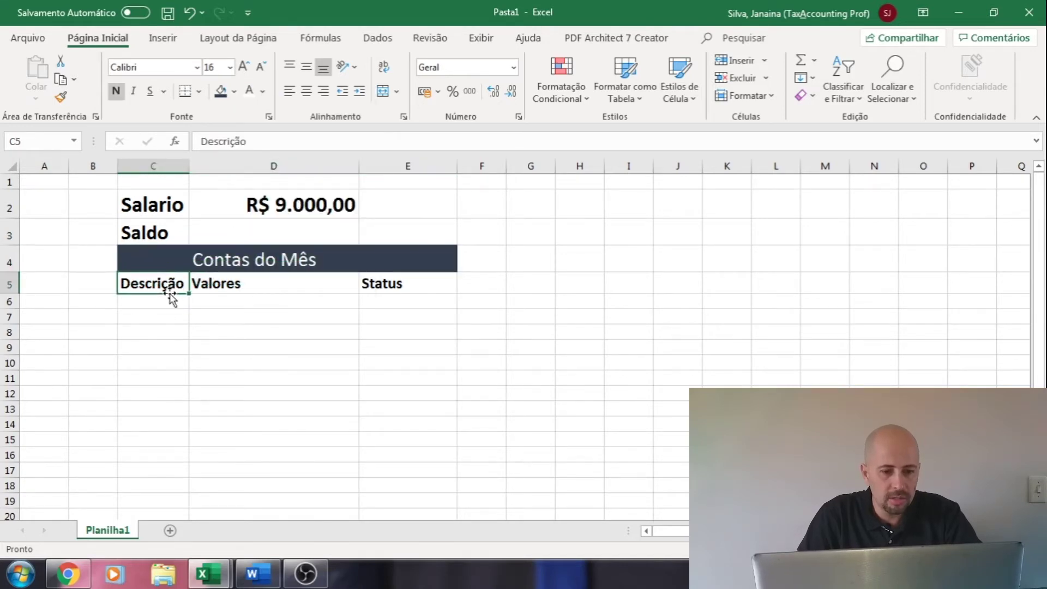
left_click_drag(189, 166, 210, 167)
List the bills "Luz", "Agua", "Internet", "Carro" and "Casa" in C6:C10 under "Descrição".
left_click(175, 304)
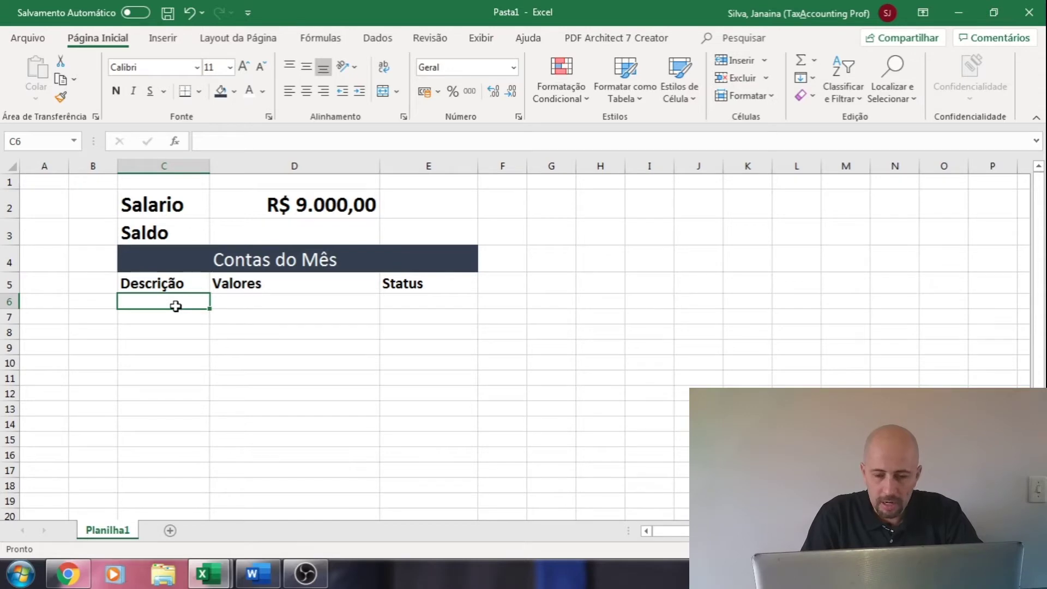
type("Luz")
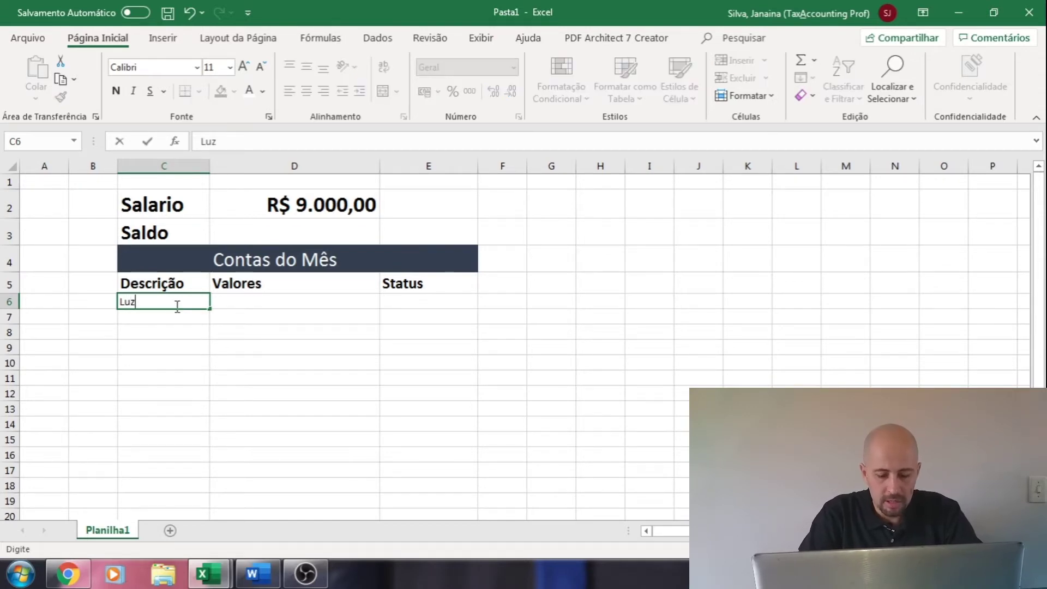
key("Return")
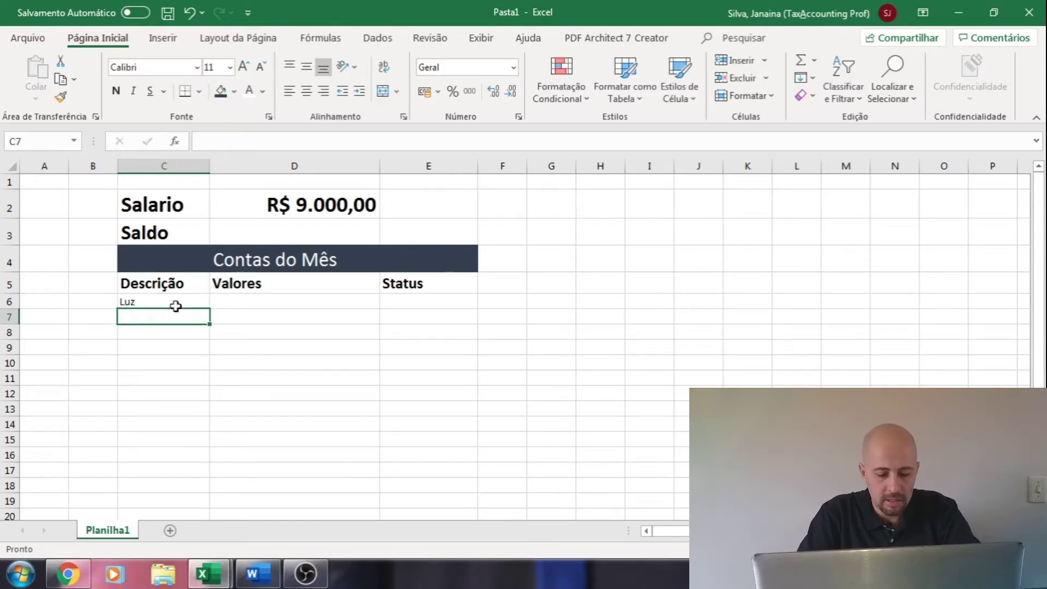
type("Agua")
key("Return")
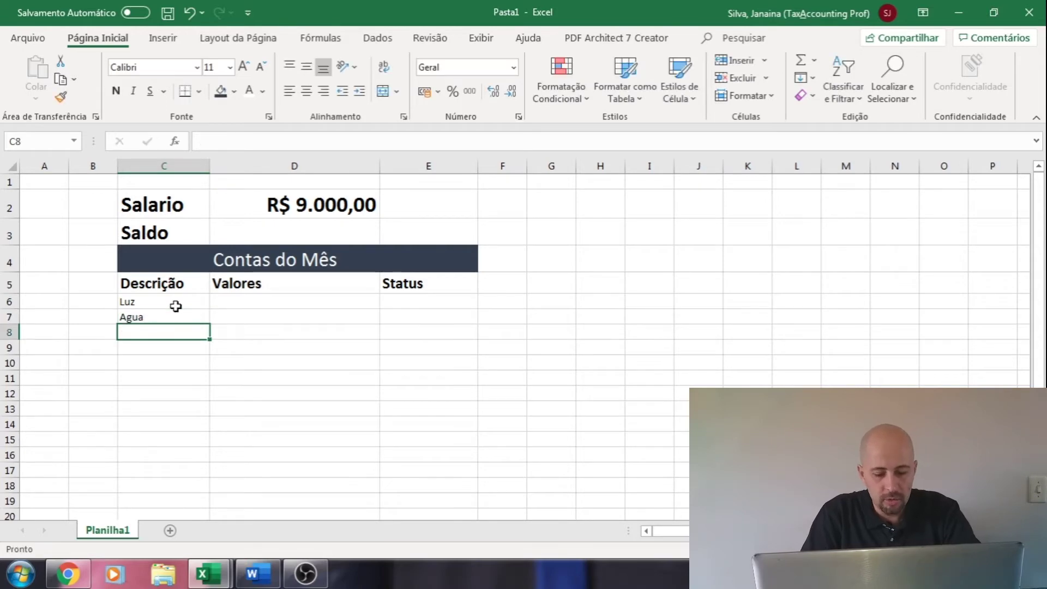
type("Internet")
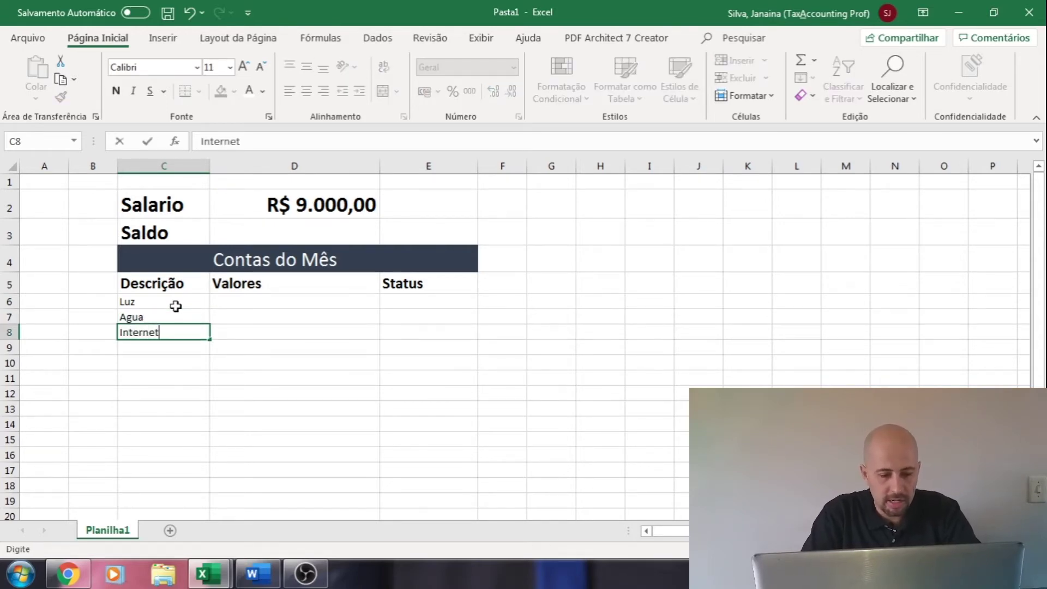
key("Return")
type("Carro")
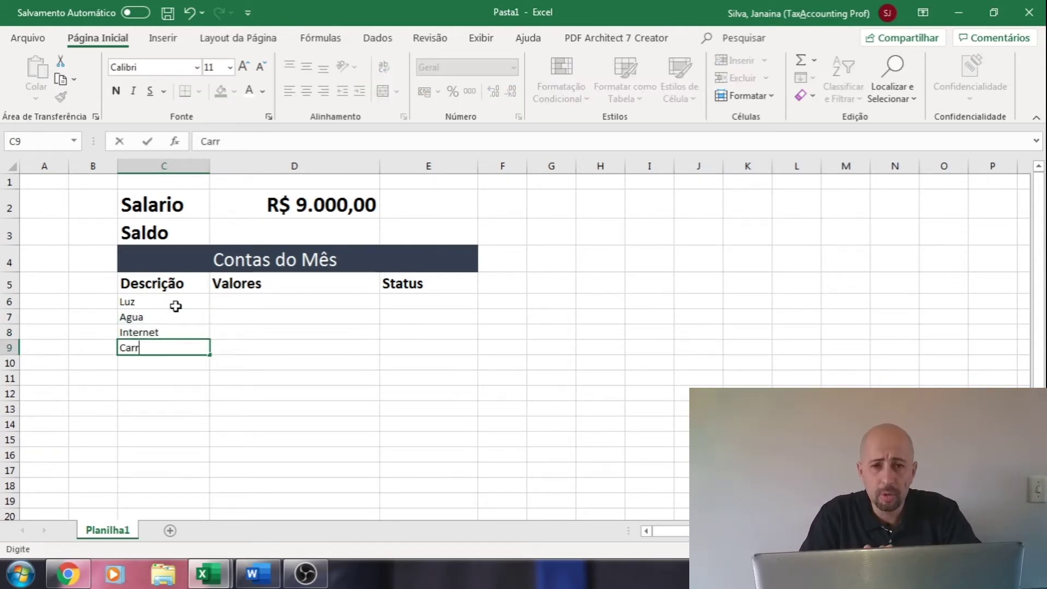
key("Return")
type("Casa")
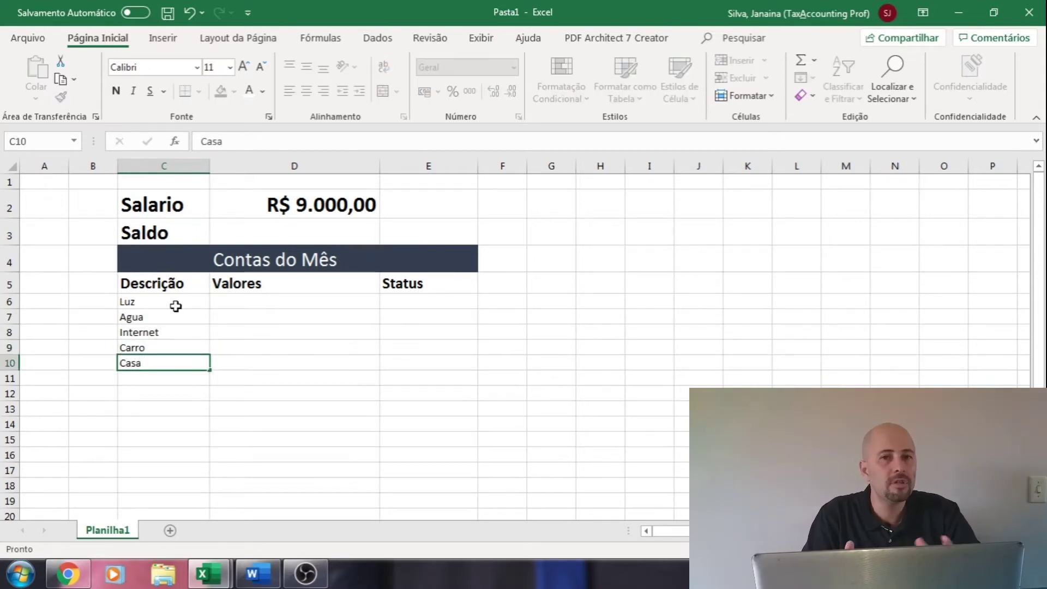
key("Return")
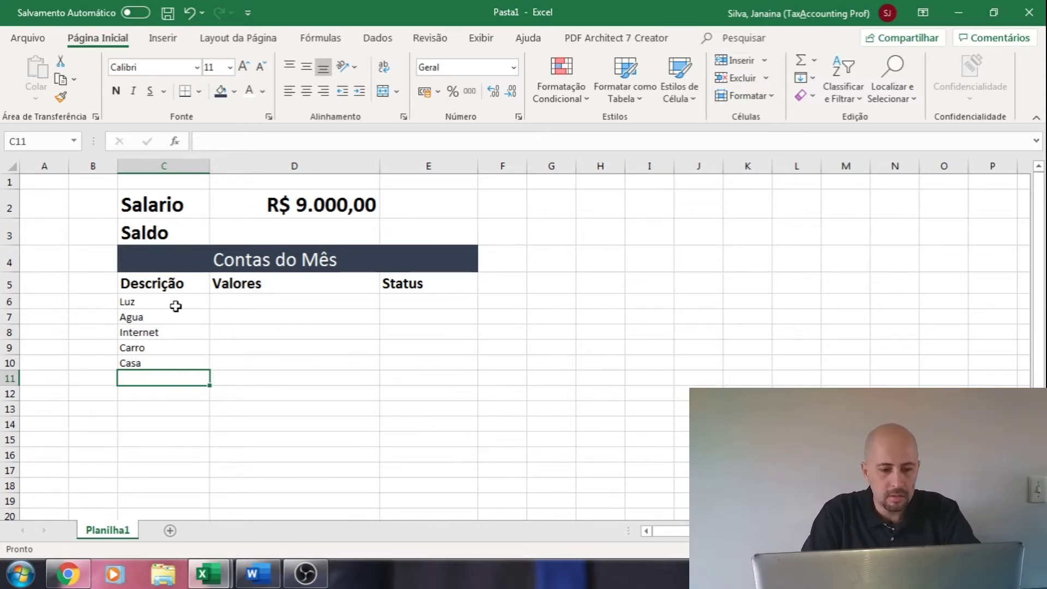
Add the bills "Alimentação", "Creche" and "Cartão de crédito" in C11:C13.
type("Alimentação")
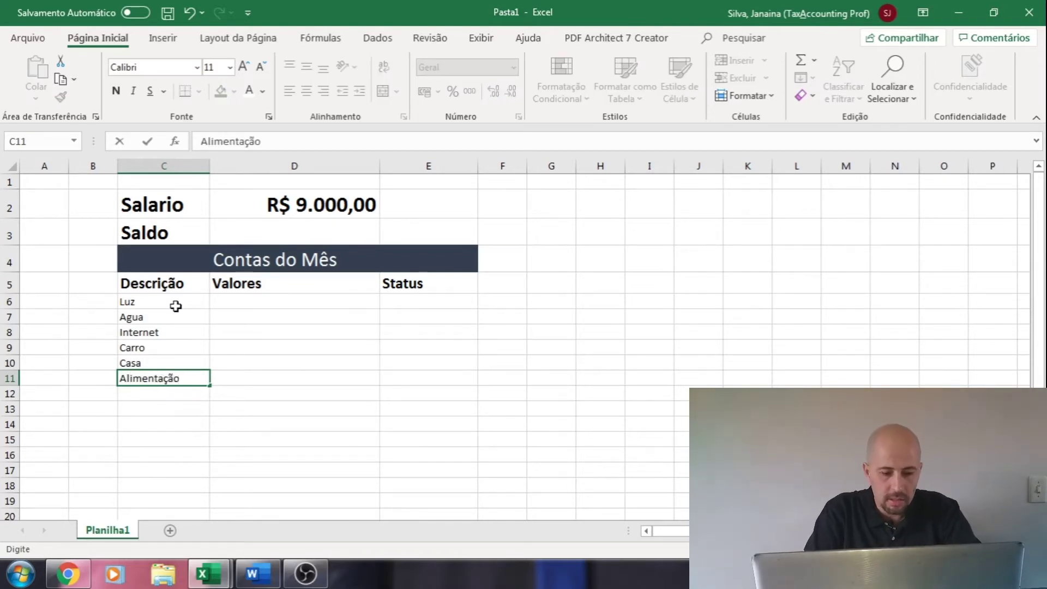
key("Return")
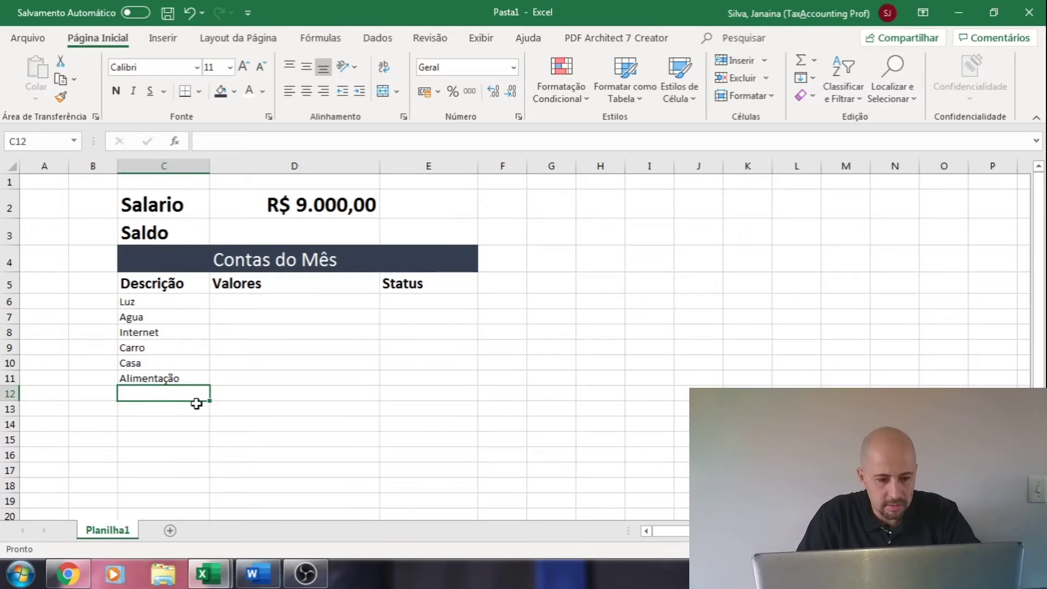
type("Creche")
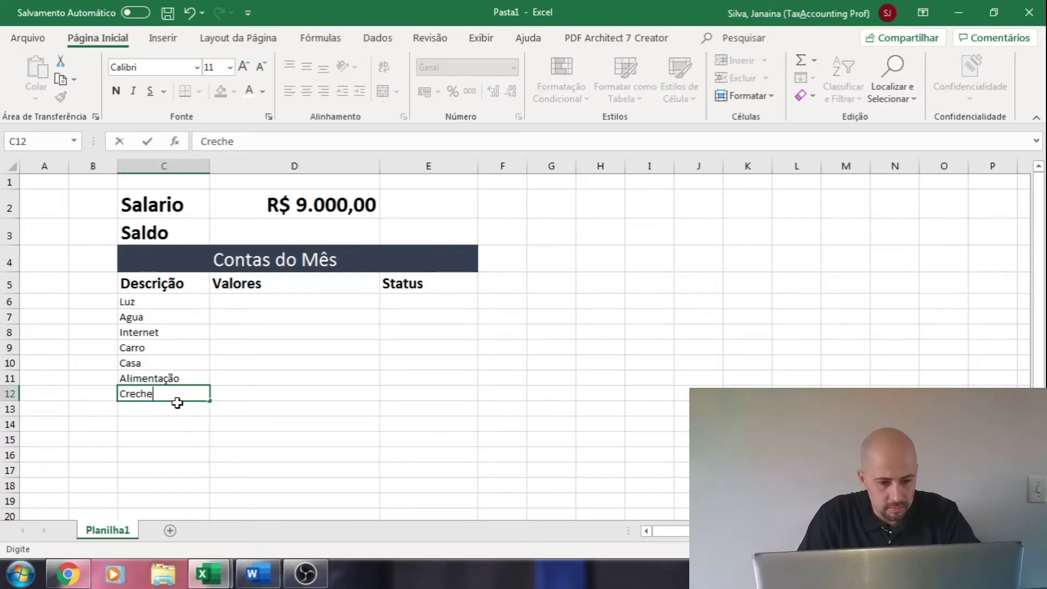
key("Return")
type("Cart")
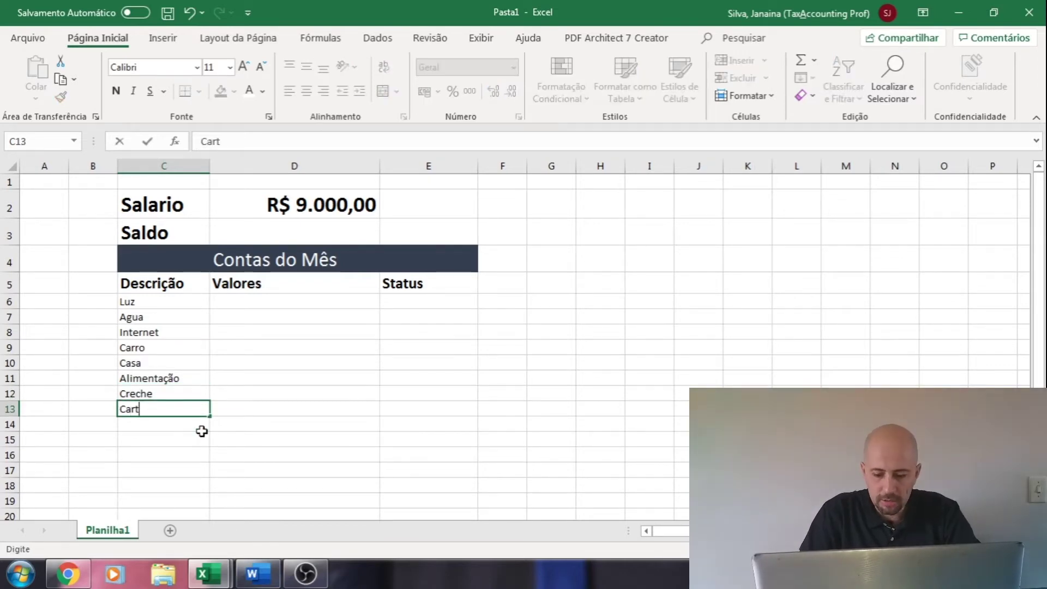
type("ão de crédito")
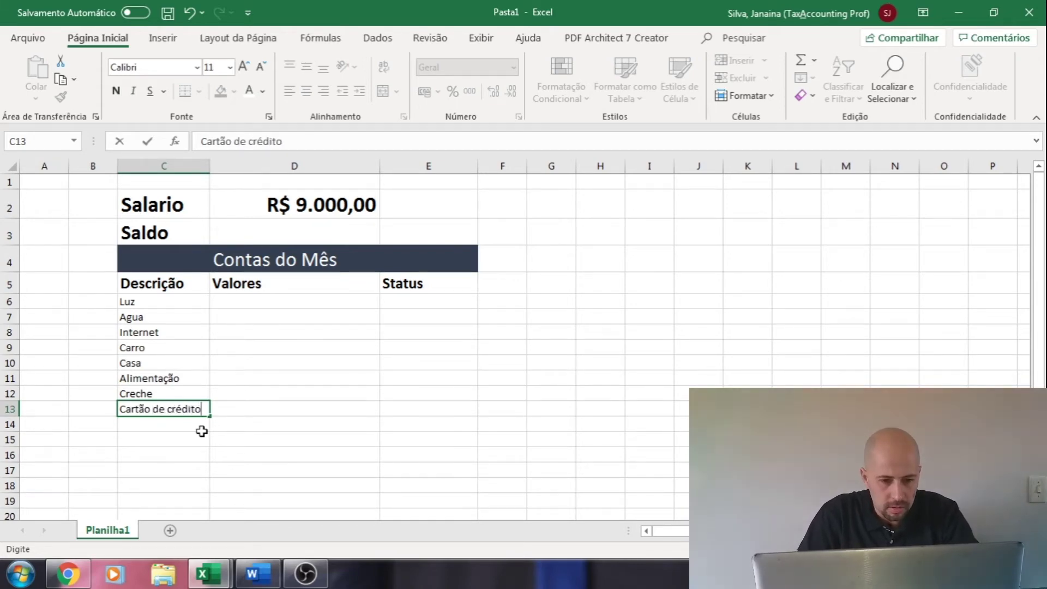
Enter the amounts 350, 200, 150, 600 and 800 in D6:D10 for Luz, Agua, Internet, Carro and Casa.
left_click(251, 301)
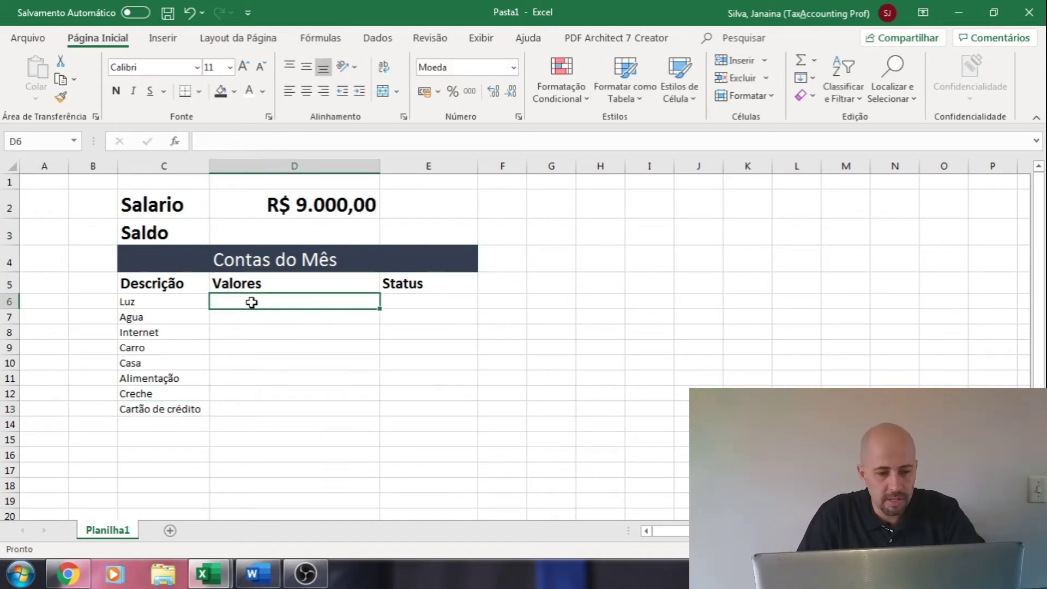
type("3")
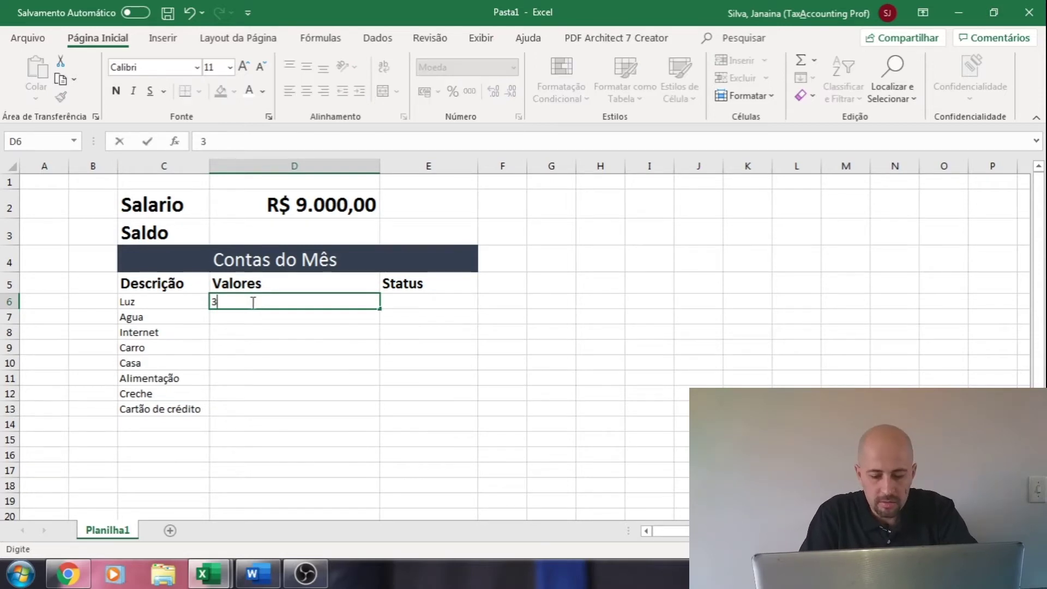
type("50")
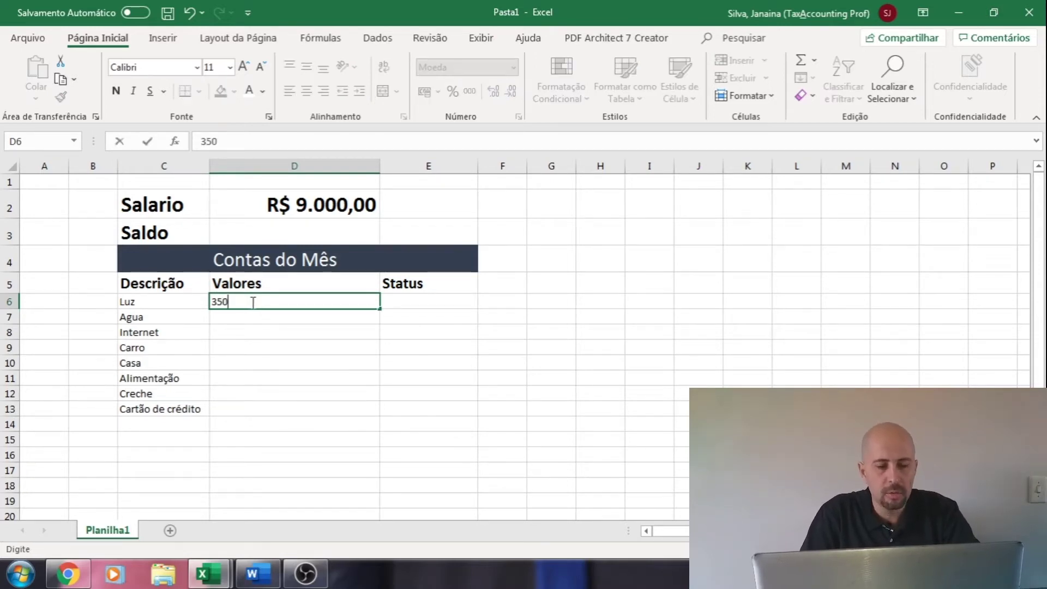
key("Return")
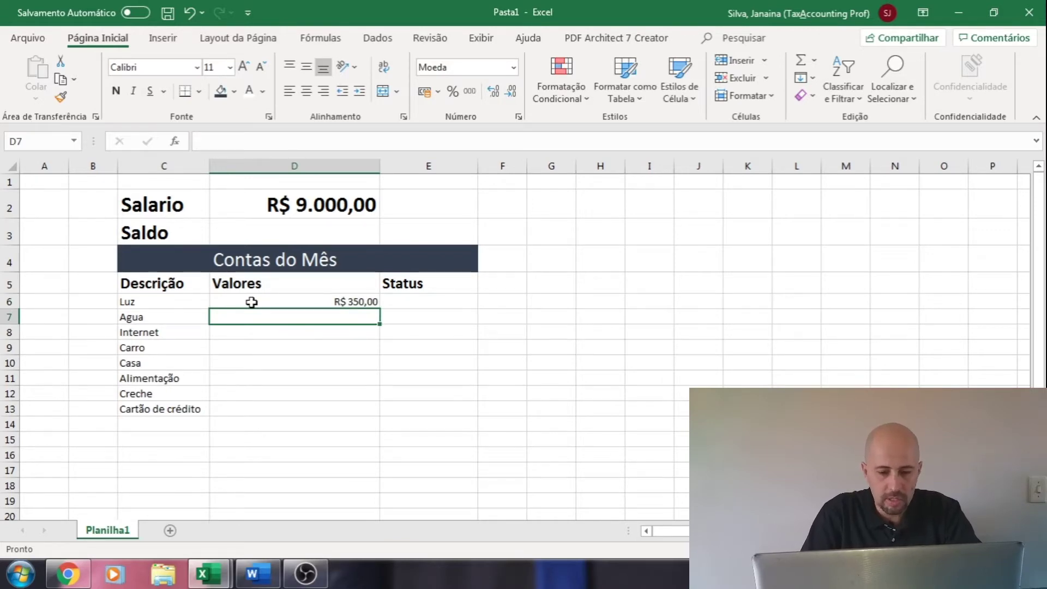
type("200")
key("Return")
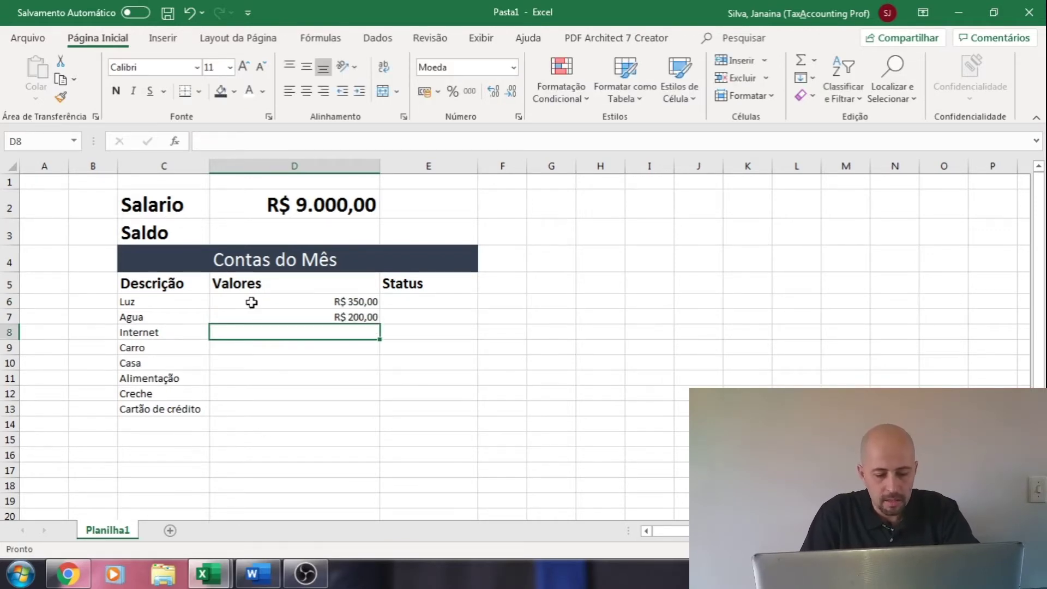
type("150")
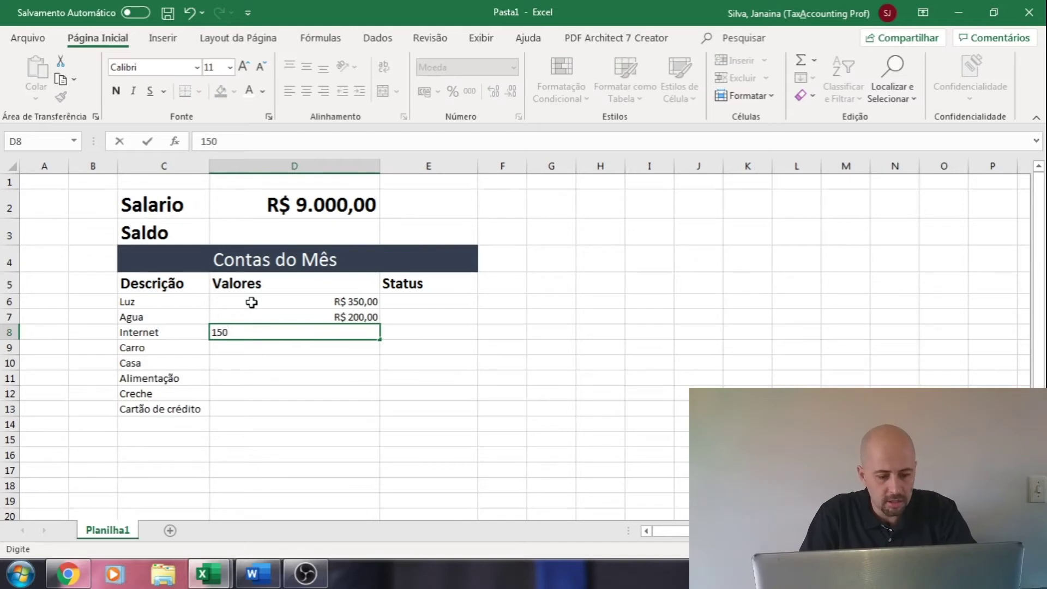
key("Return")
type("600")
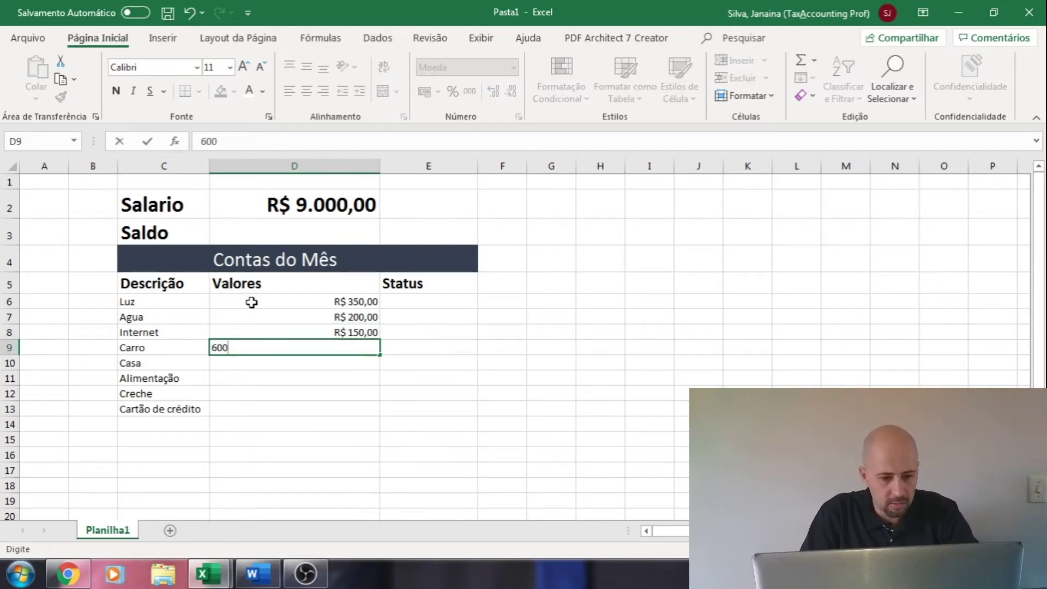
key("Return")
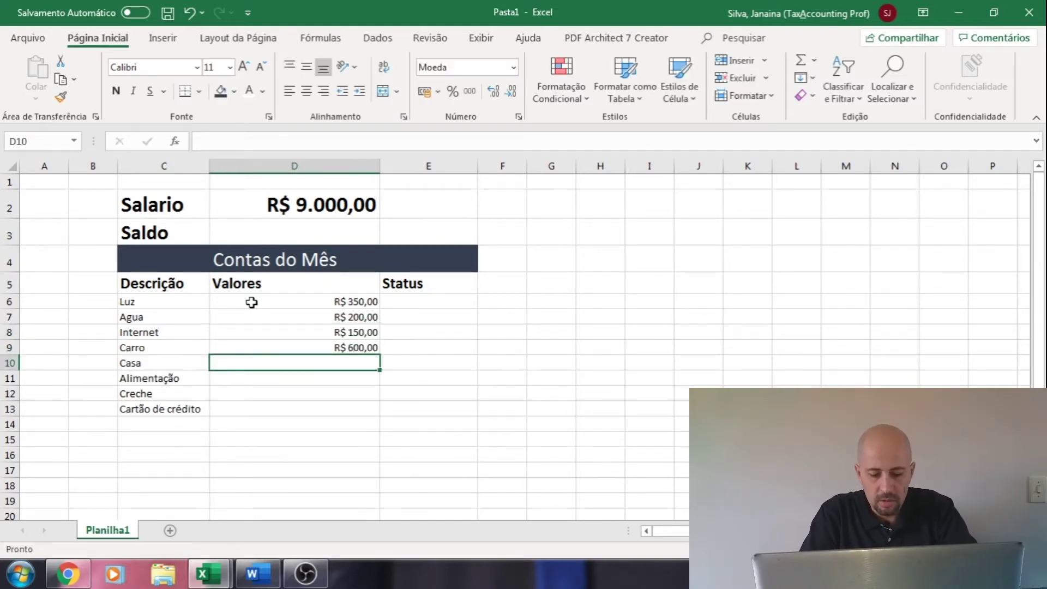
type("800")
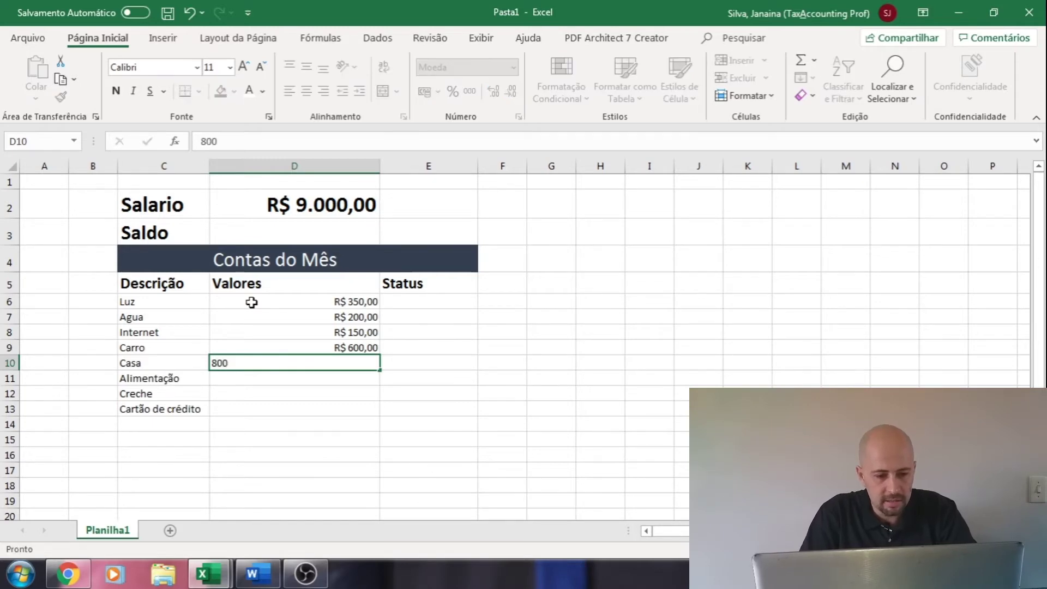
key("Return")
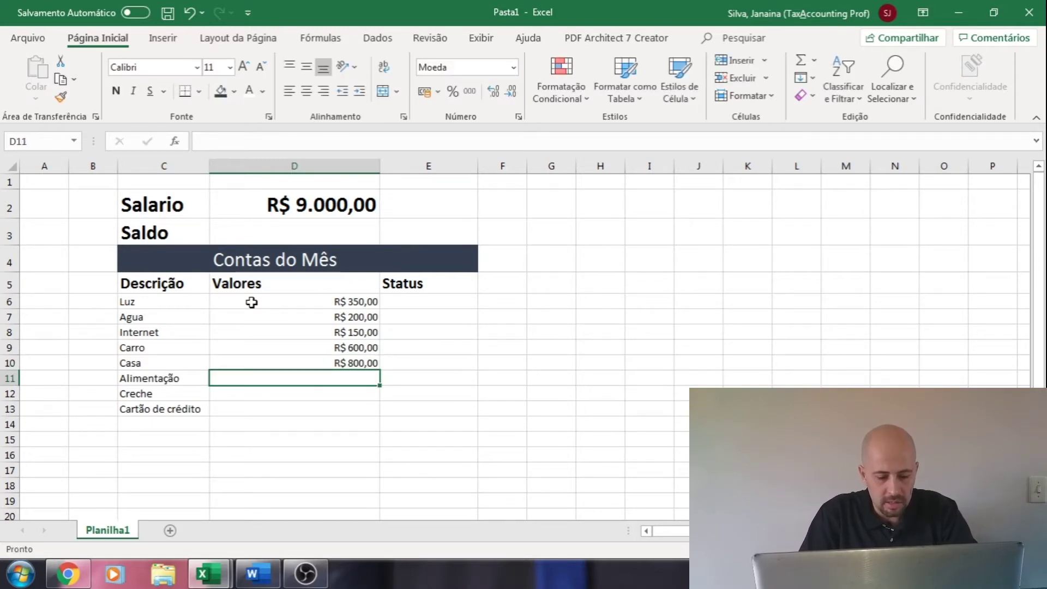
Enter 1300, 1000 and 1200 in D11:D13 for Alimentação, Creche and Cartão de crédito, and label C14 "Total".
type("1300")
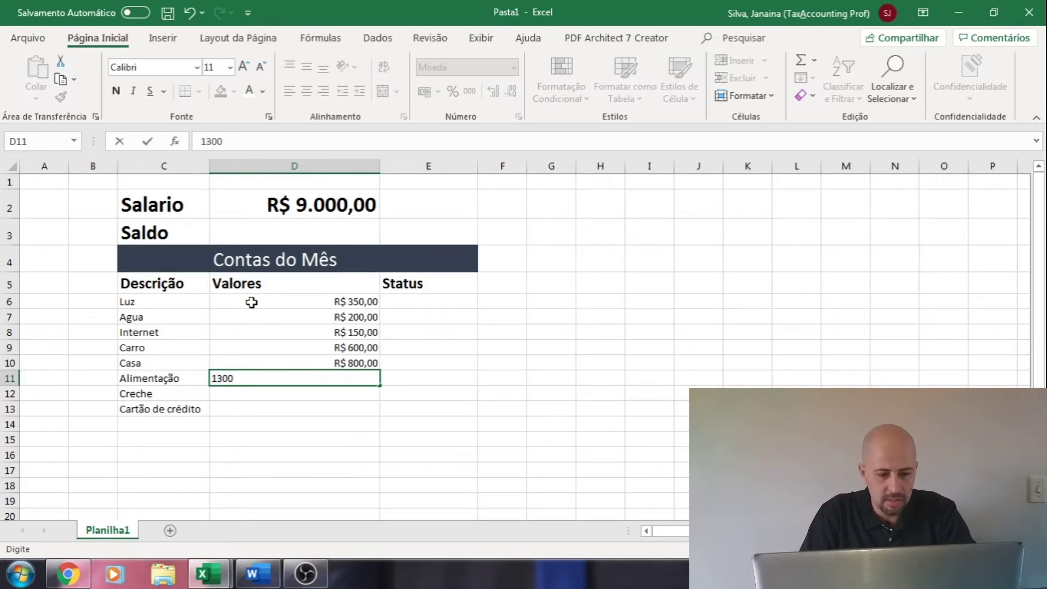
key("Return")
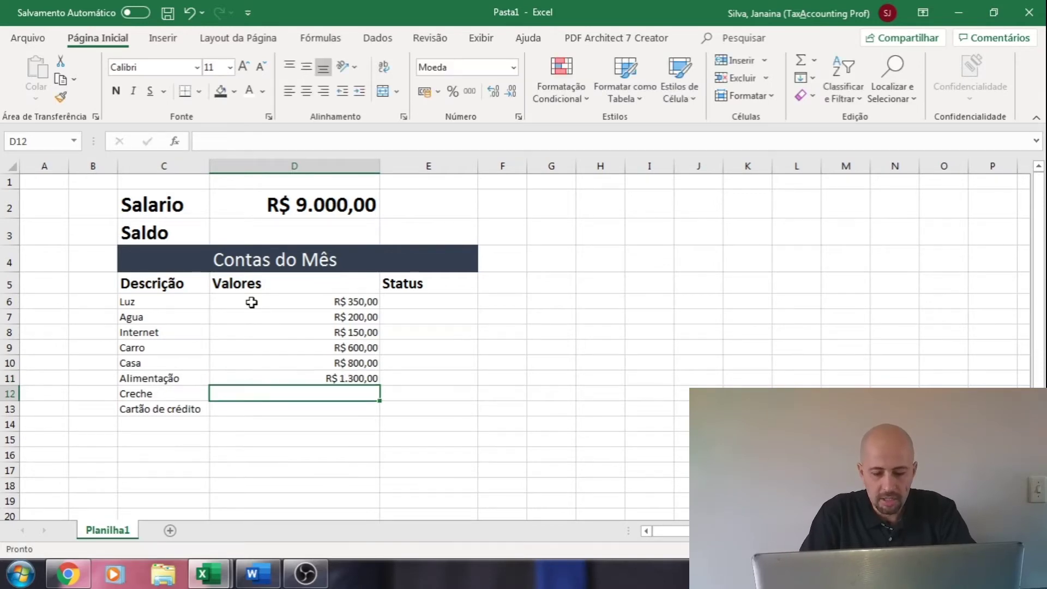
type("1.00")
type("000")
key("Return")
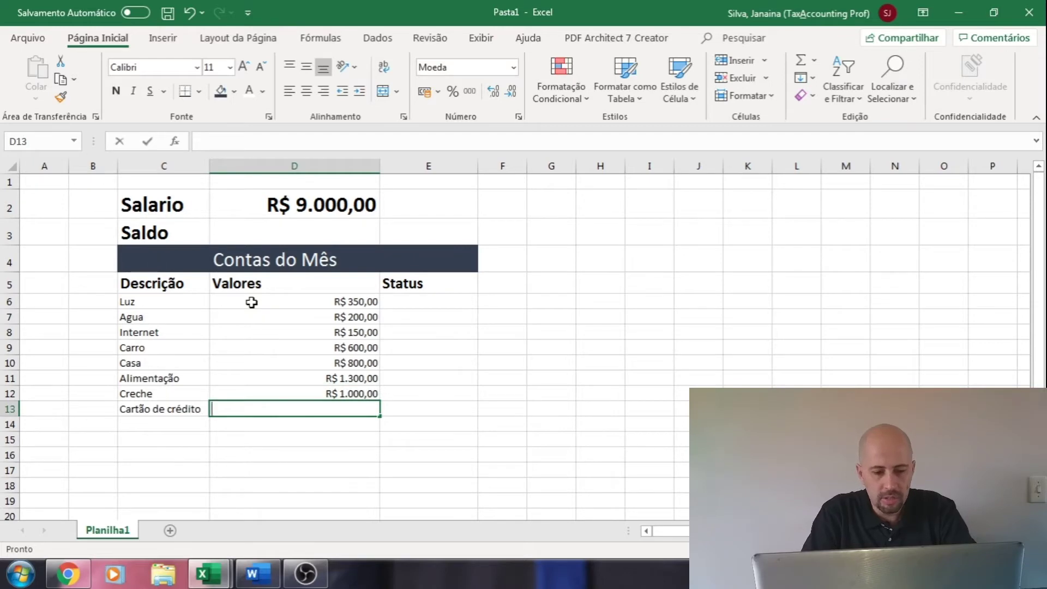
type("1200")
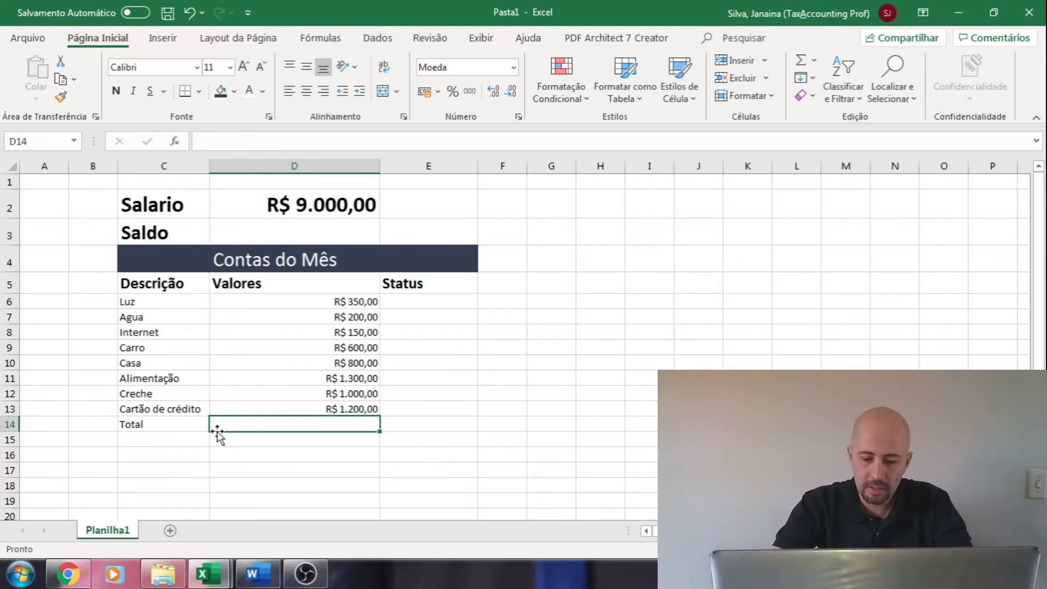
Total the bill amounts in D14 with the formula =SOMA(D6:D13), and check the formula in the finished cell.
type("=")
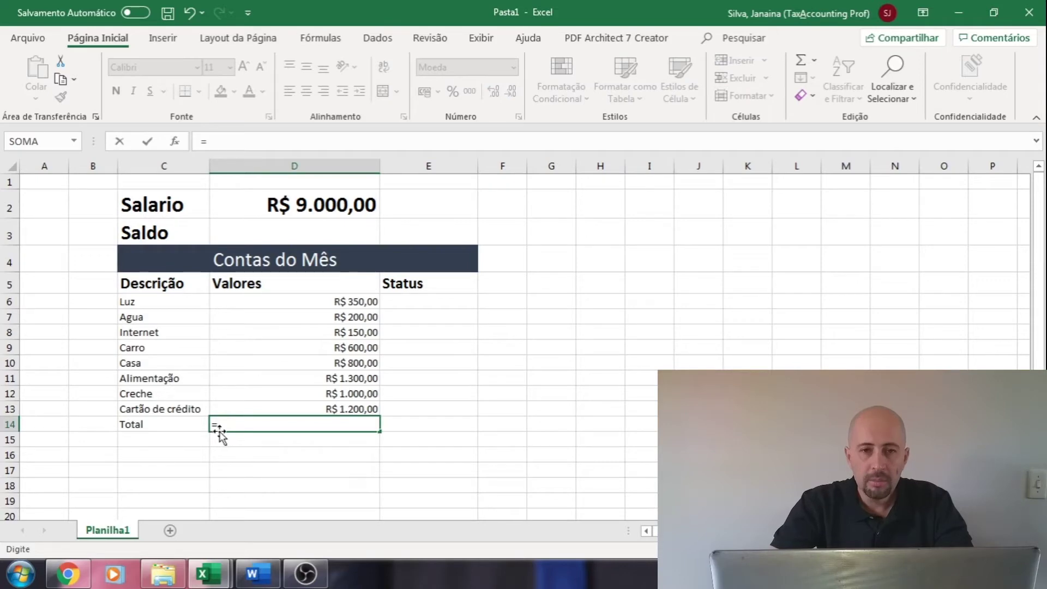
left_click(331, 302)
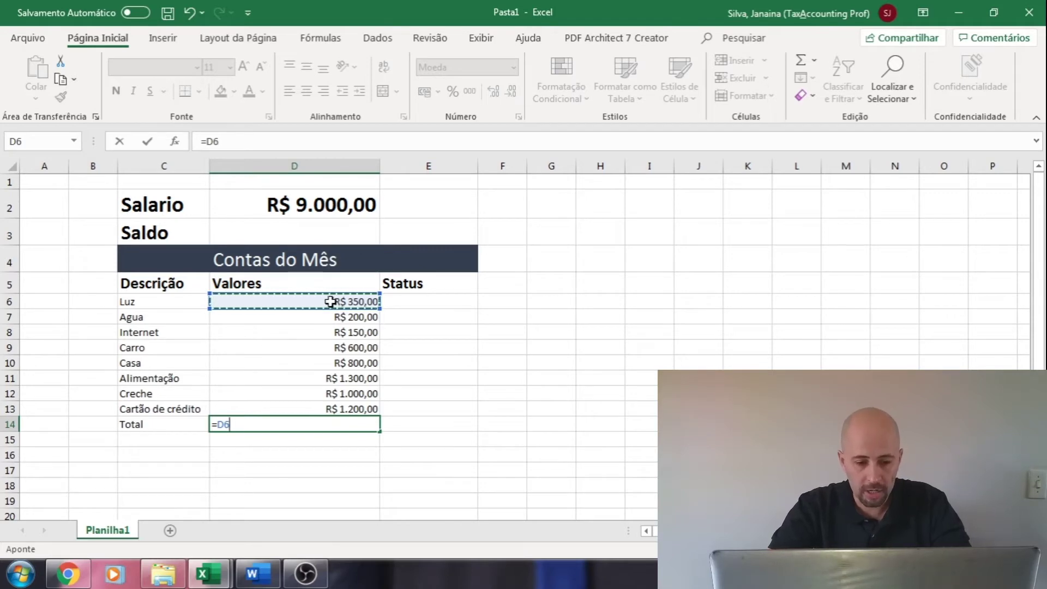
key("shift+Down")
key("shift+Down")
key("shift+Down")
key("shift+Down")
key("shift+Down")
key("shift+Down")
key("shift+Down")
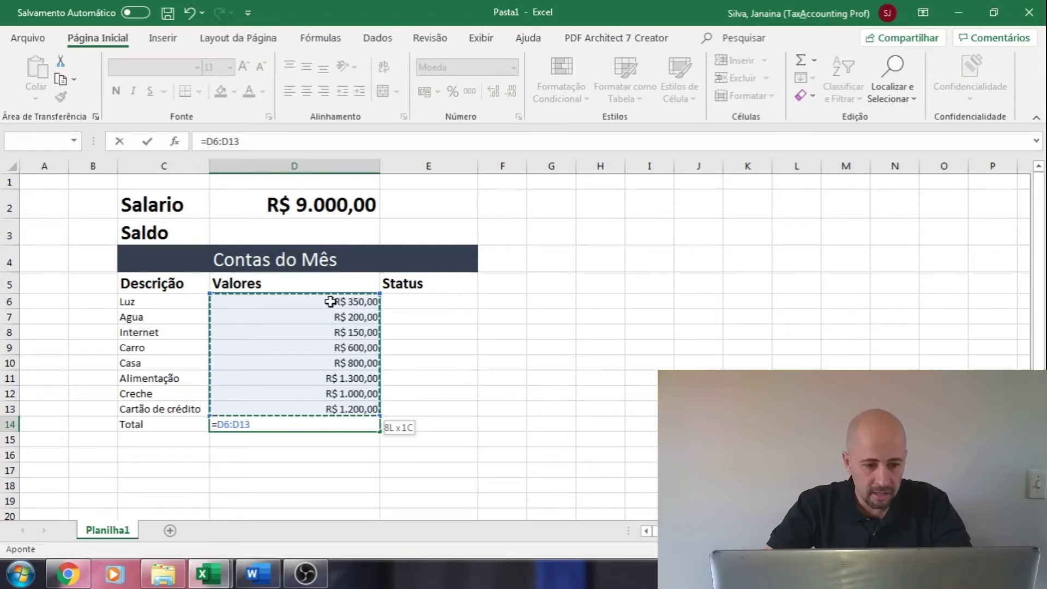
key("Return")
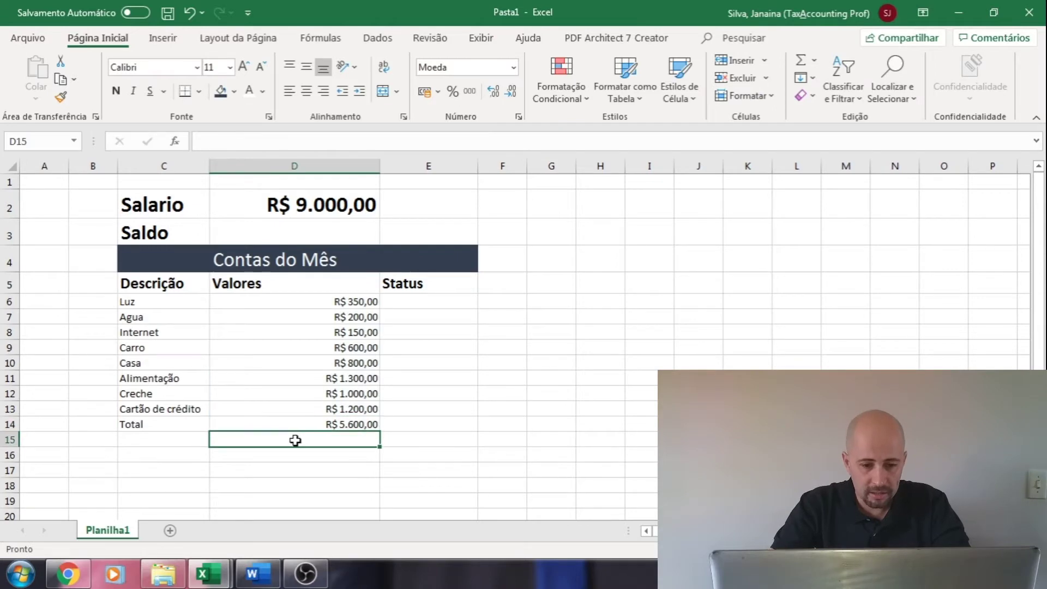
left_click(302, 425)
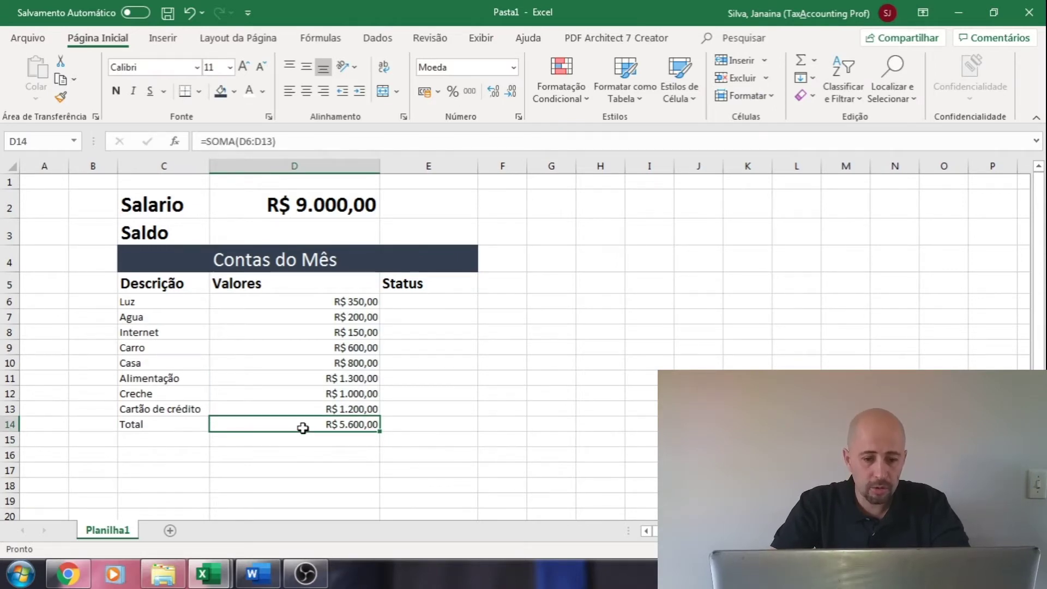
left_click(309, 232)
type("=")
left_click(312, 205)
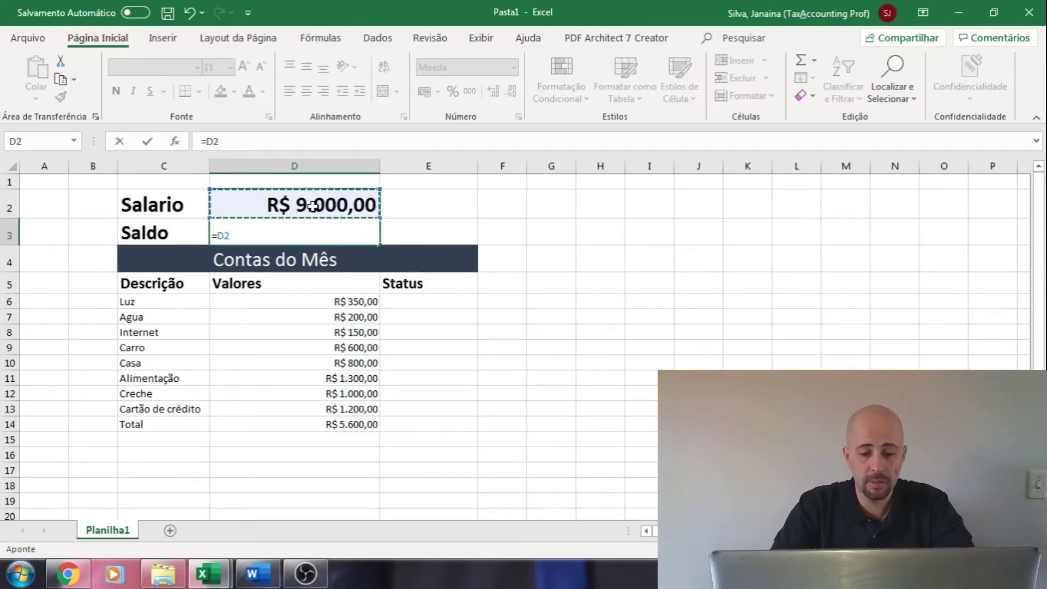
left_click(287, 234)
key("BackSpace")
key("BackSpace")
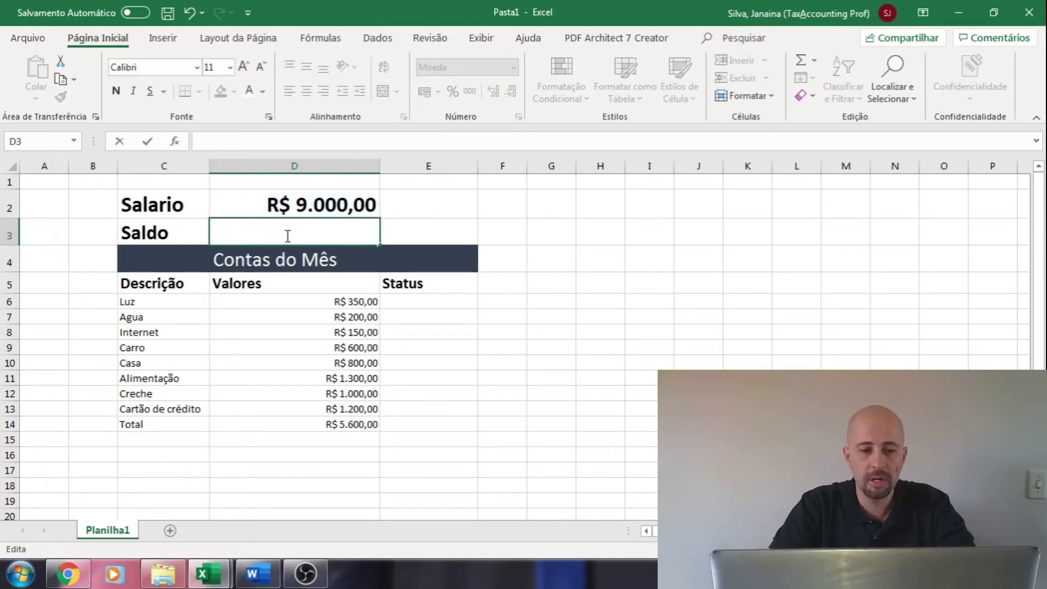
Calculate the Saldo in D3 by subtracting the bills' total from the salary with the formula =D2-D14.
type("=")
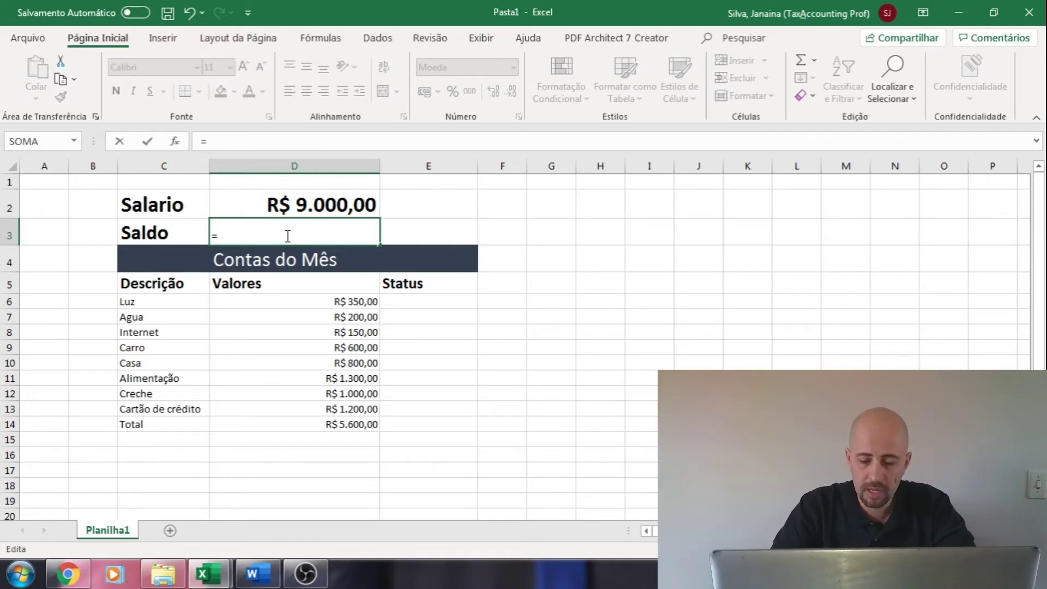
left_click(308, 205)
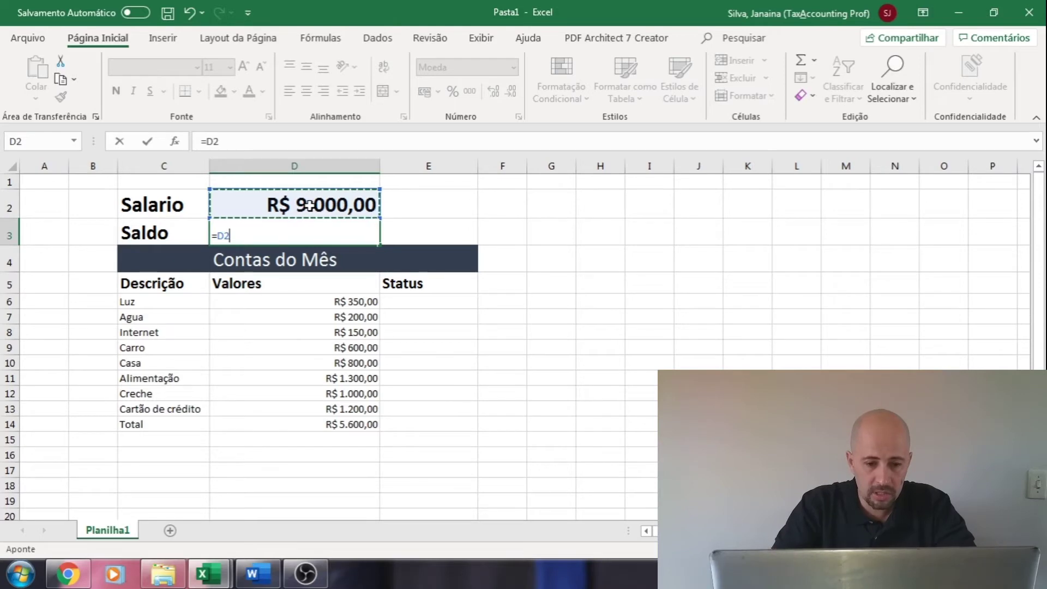
type("-")
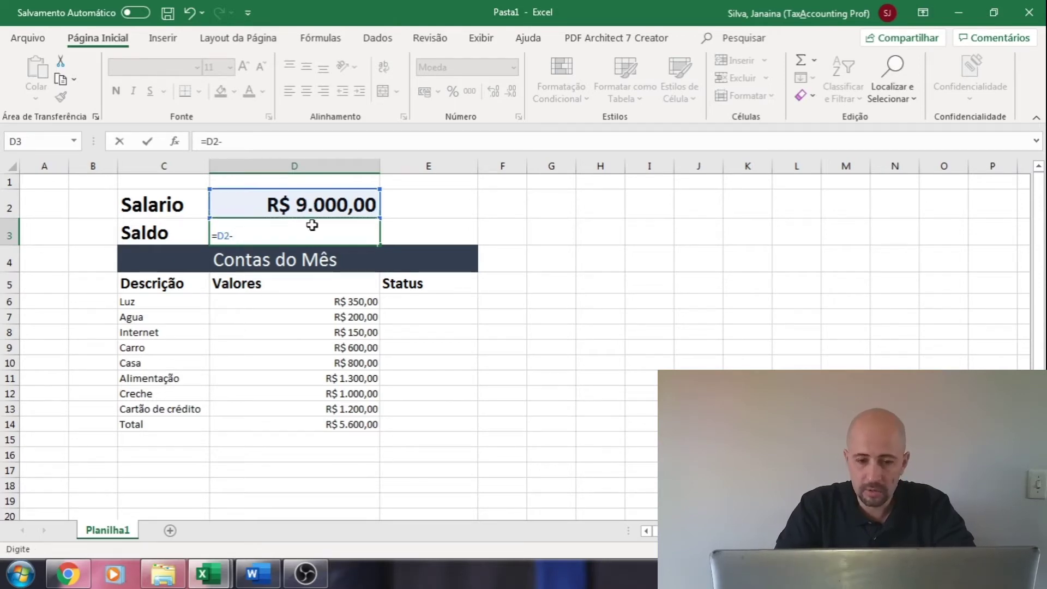
left_click(347, 425)
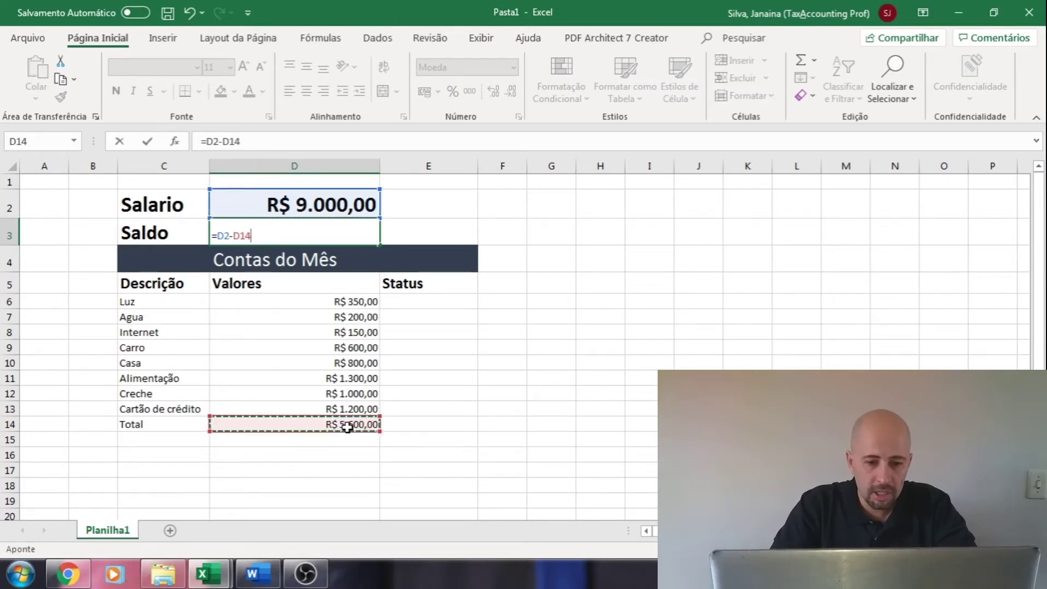
key("Return")
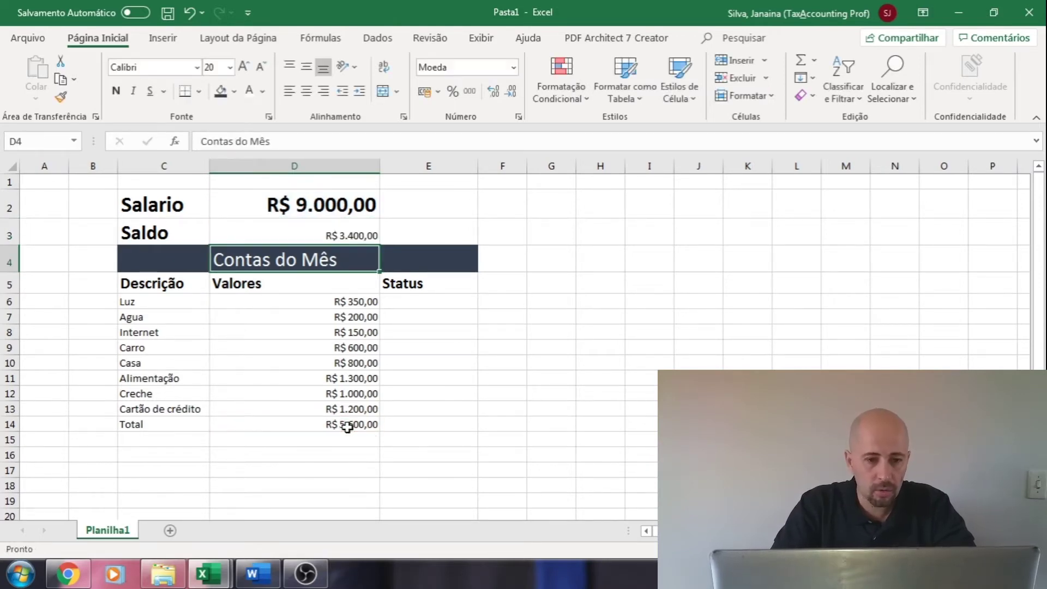
Format the Saldo amount in D3 as bold at font size 16.
left_click(338, 233)
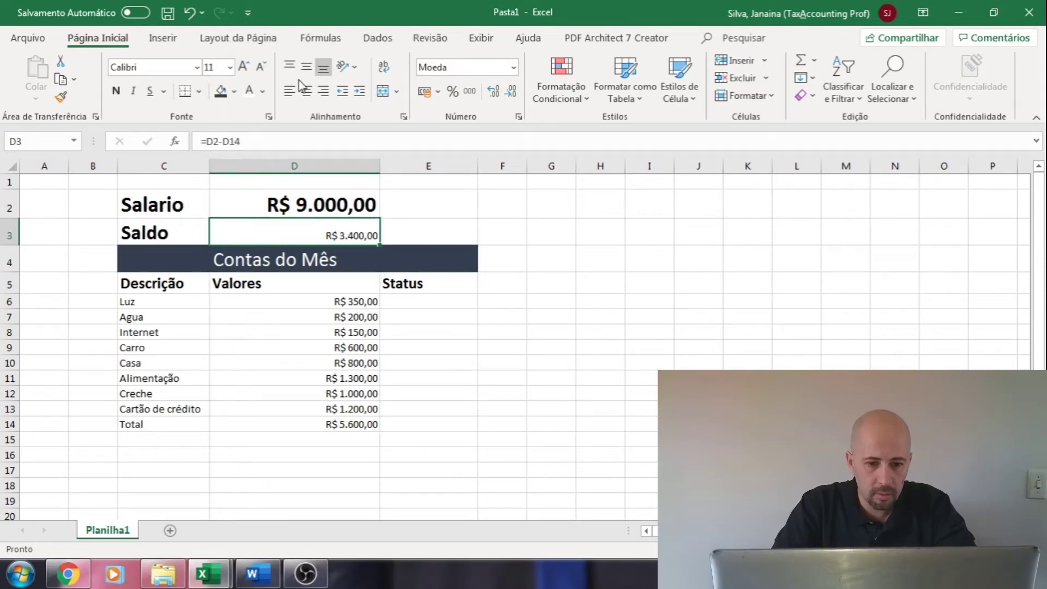
left_click(245, 67)
left_click(244, 67)
left_click(244, 67)
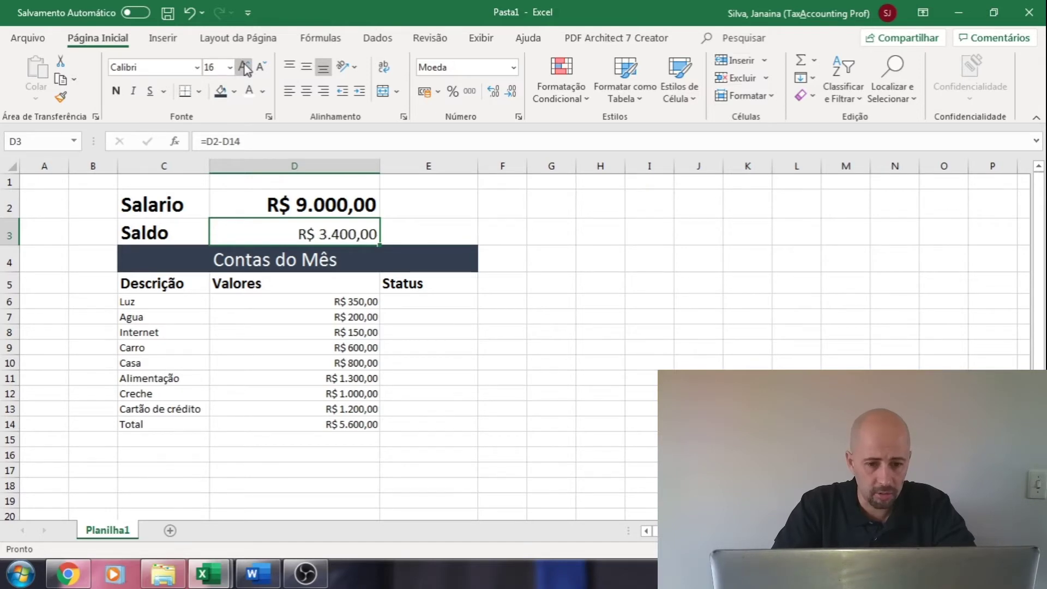
left_click(117, 91)
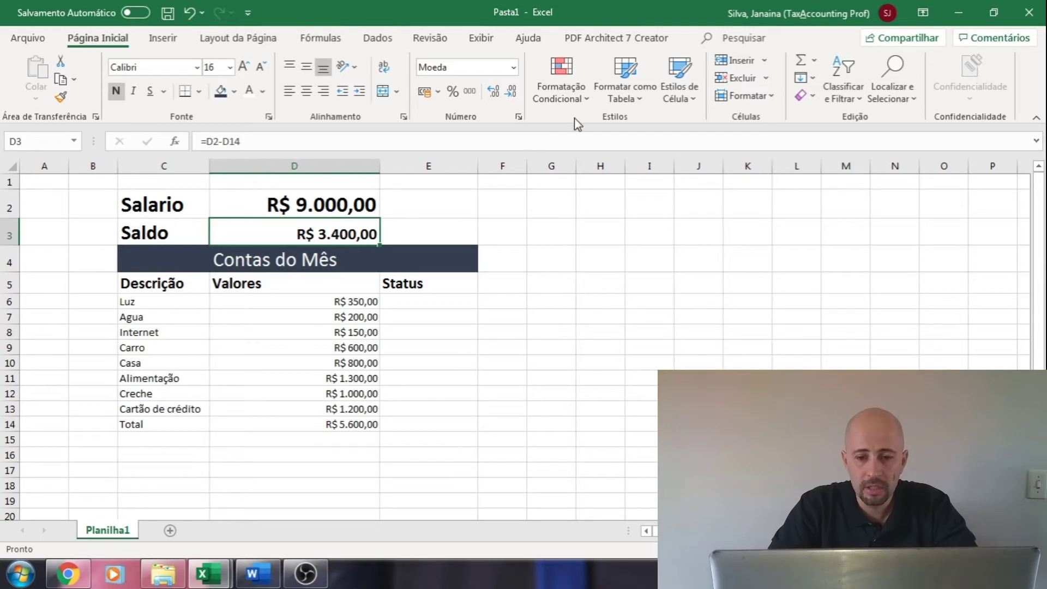
Add a greater-than conditional formatting rule to the Saldo in D3 for values above 0 with Preenchimento Verde e Texto Verde Escuro.
left_click(575, 104)
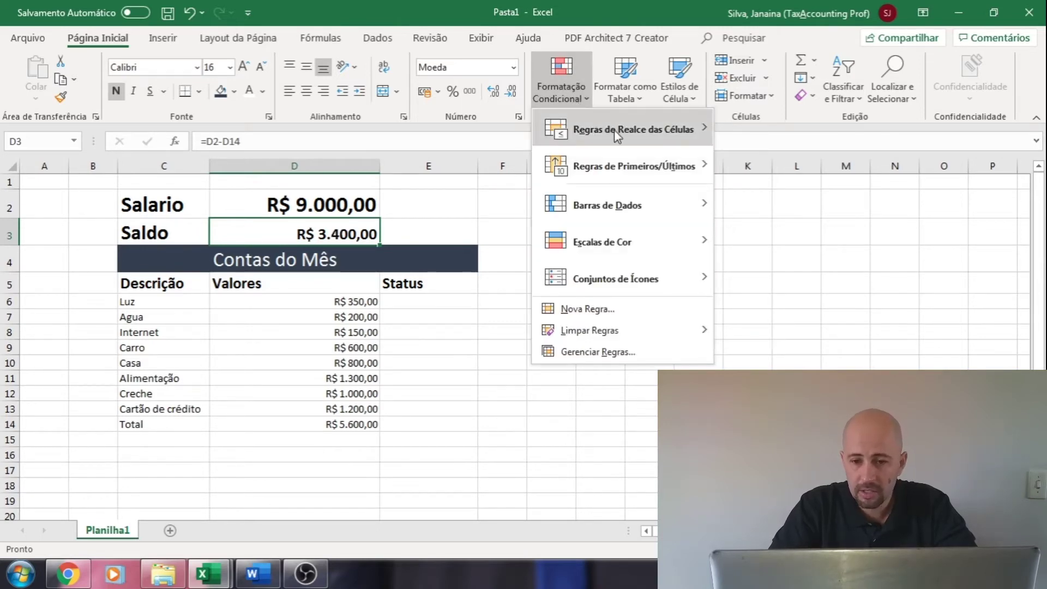
mouse_move(615, 130)
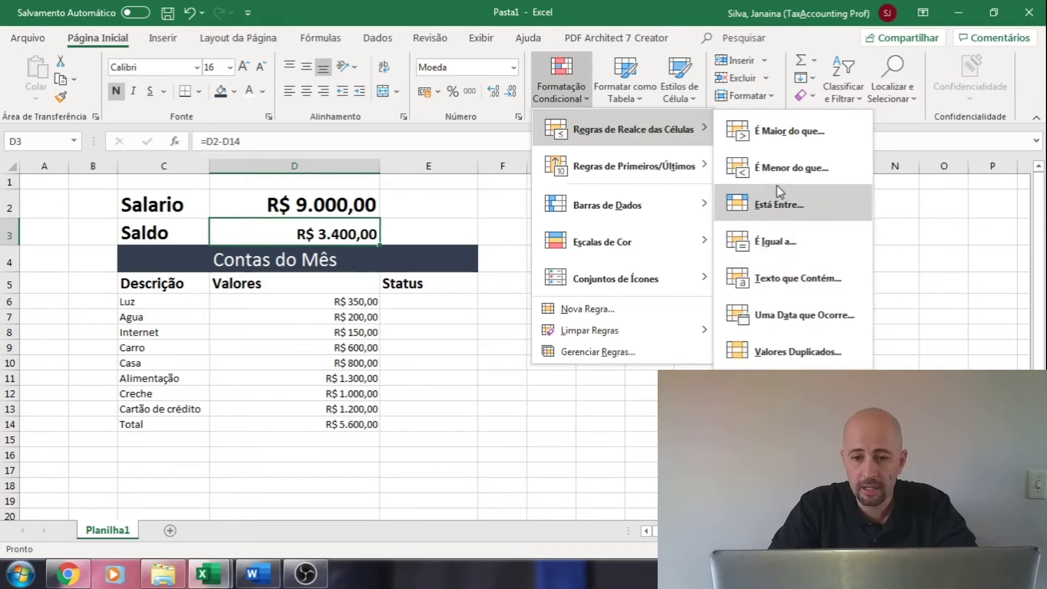
left_click(789, 131)
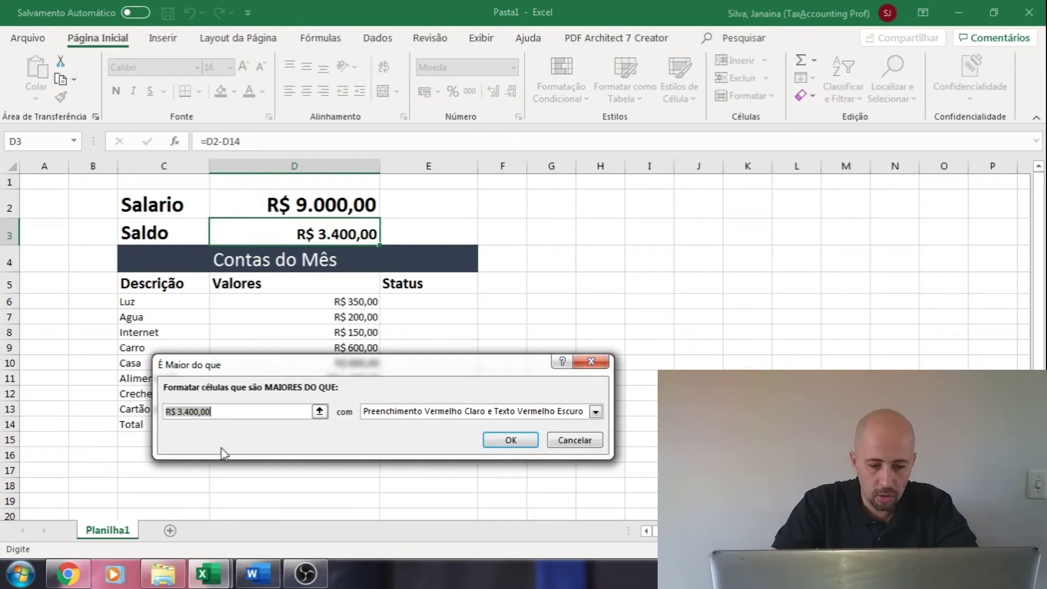
key("BackSpace")
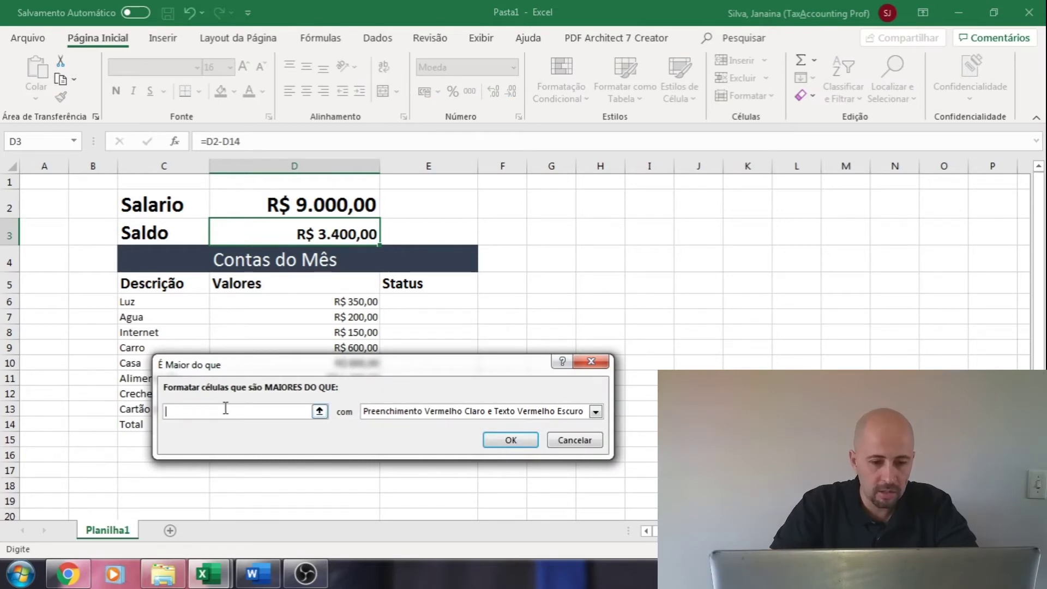
type("0")
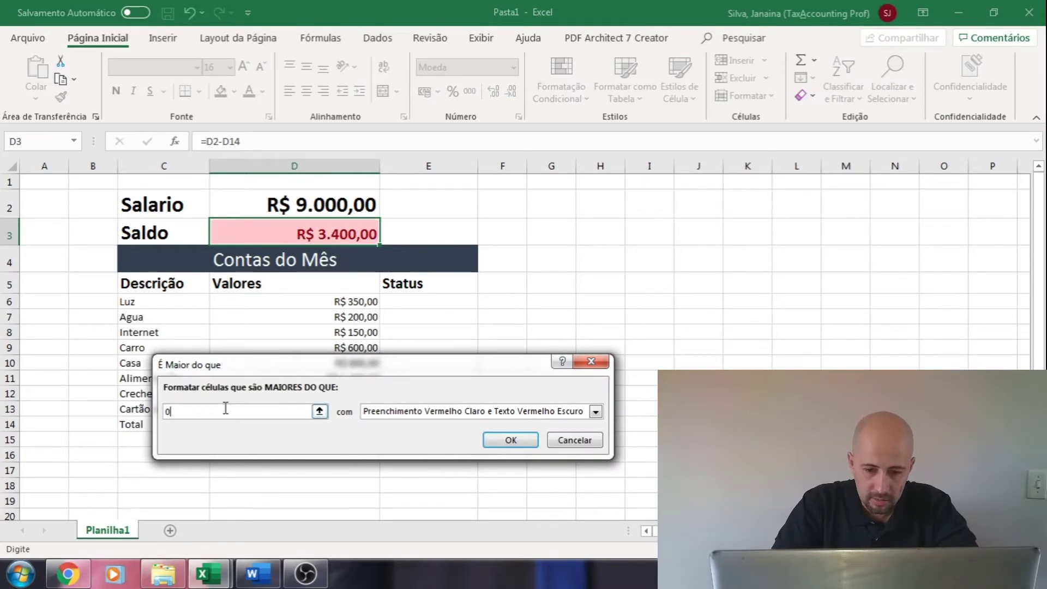
left_click(595, 412)
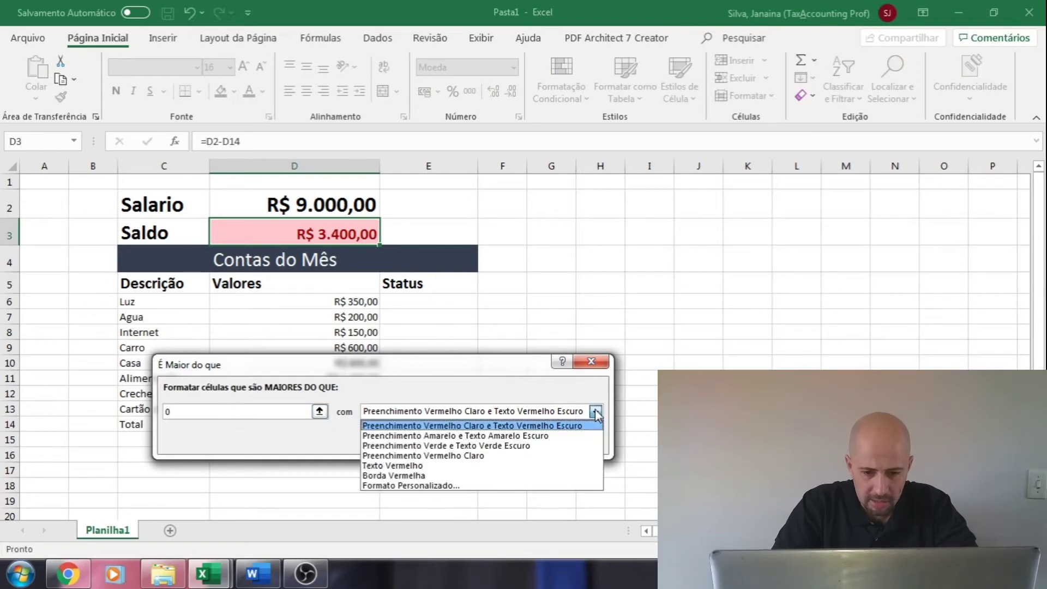
left_click(438, 446)
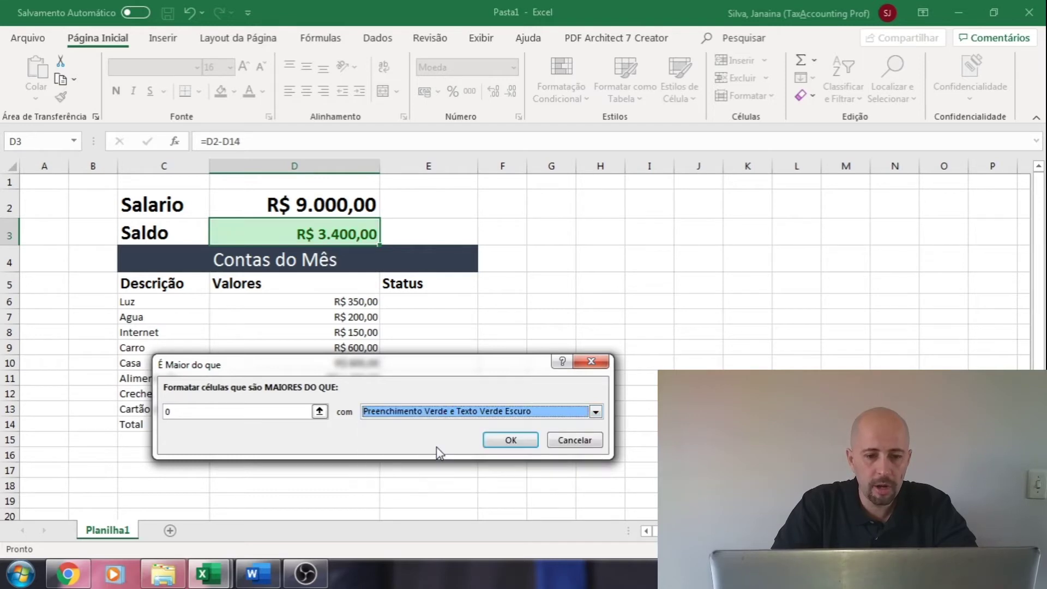
left_click(511, 440)
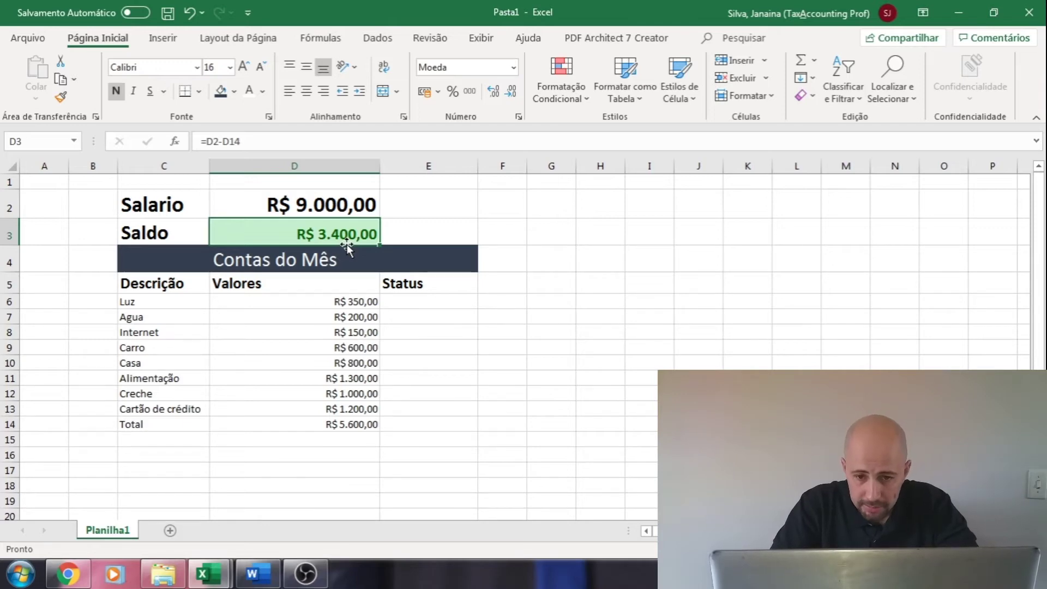
Add a less-than conditional formatting rule to D3 for values below 0 with Preenchimento Vermelho Claro e Texto Vermelho Escuro.
left_click(581, 97)
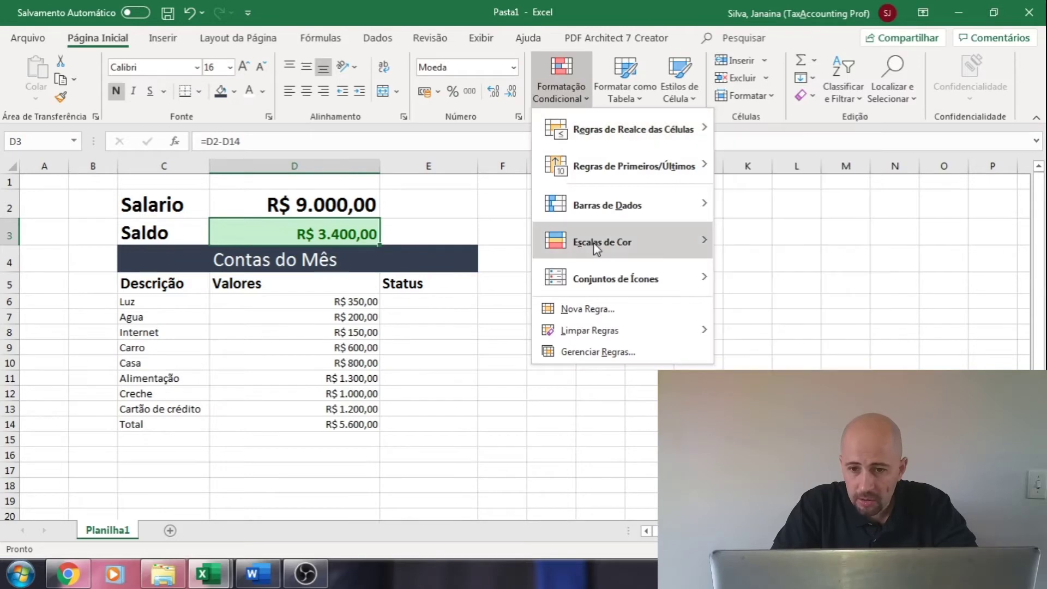
mouse_move(632, 135)
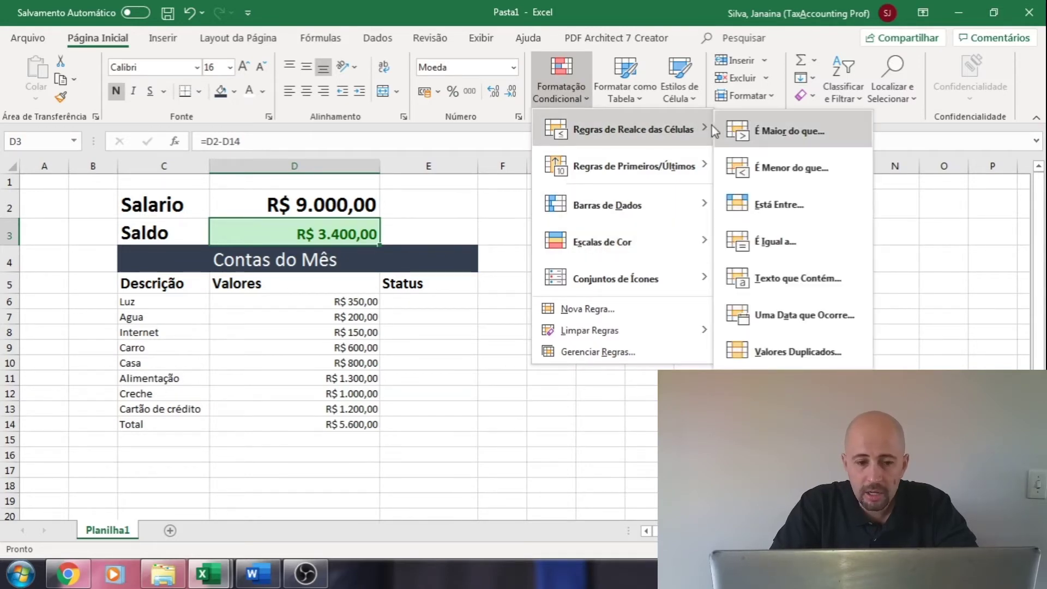
left_click(773, 170)
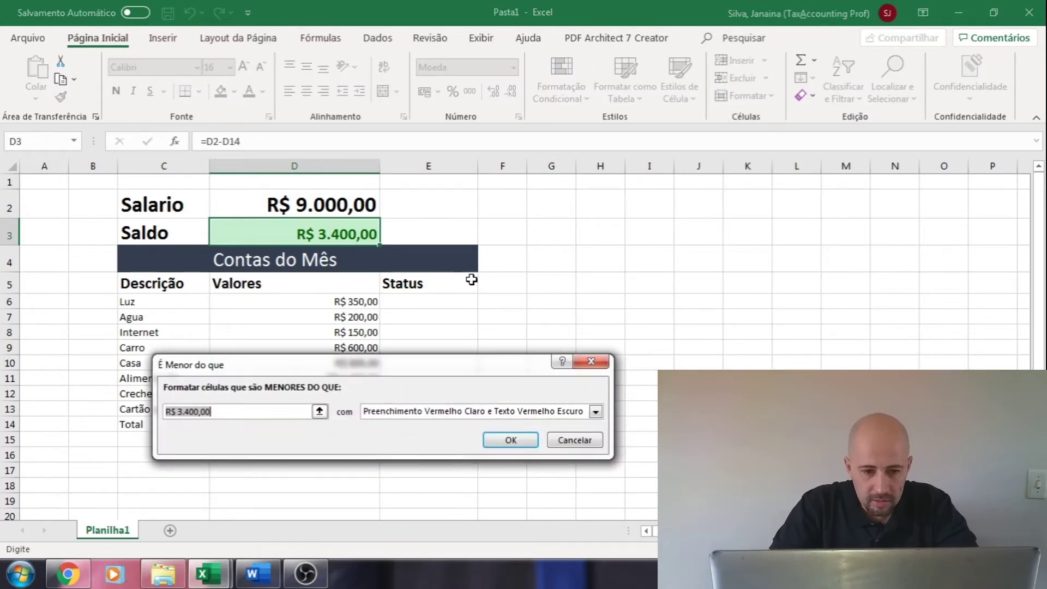
type("0")
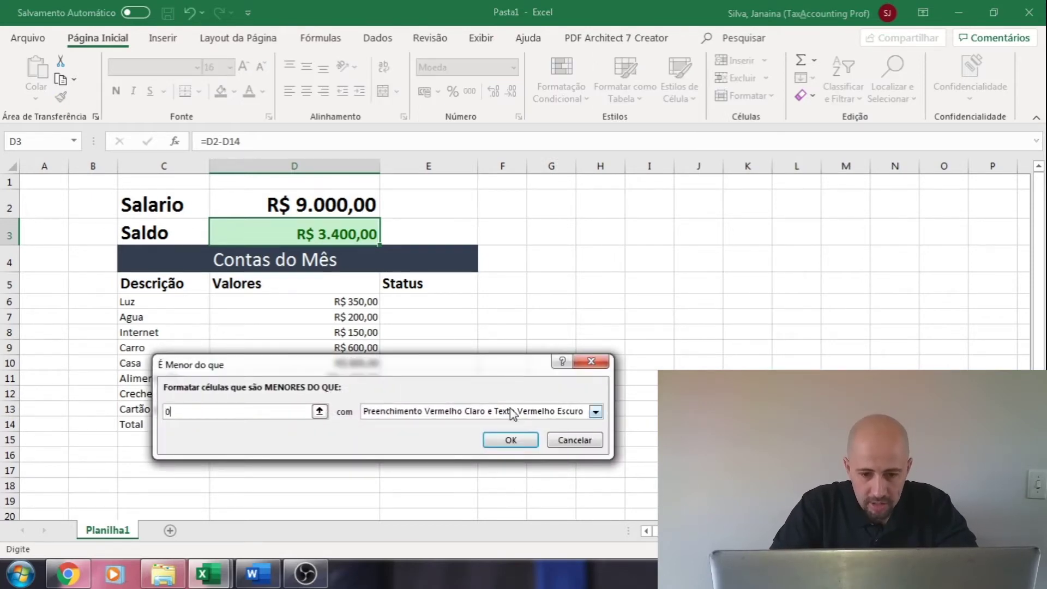
left_click(509, 409)
left_click(507, 426)
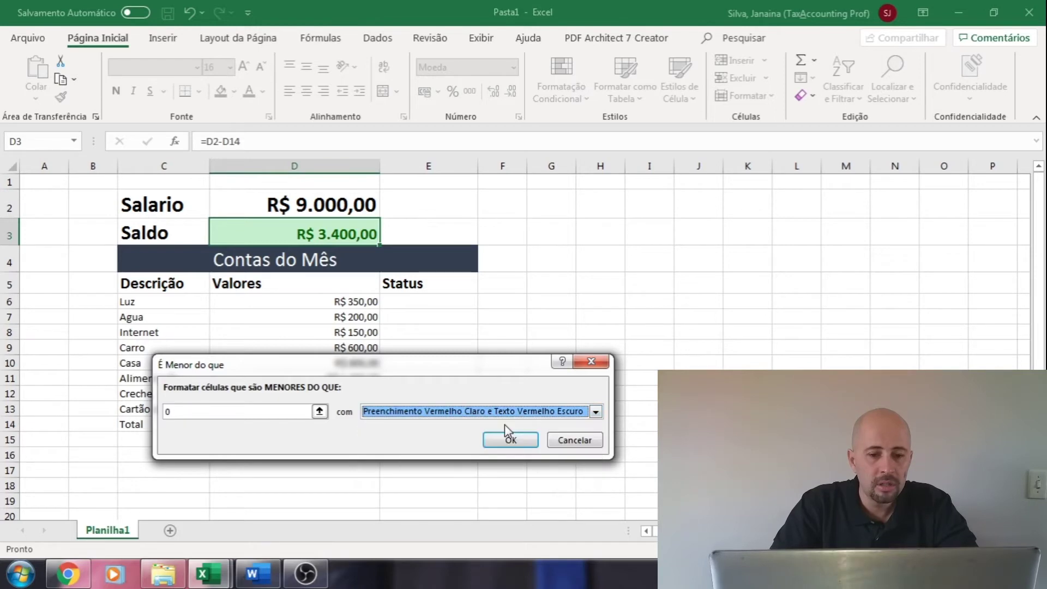
left_click(507, 440)
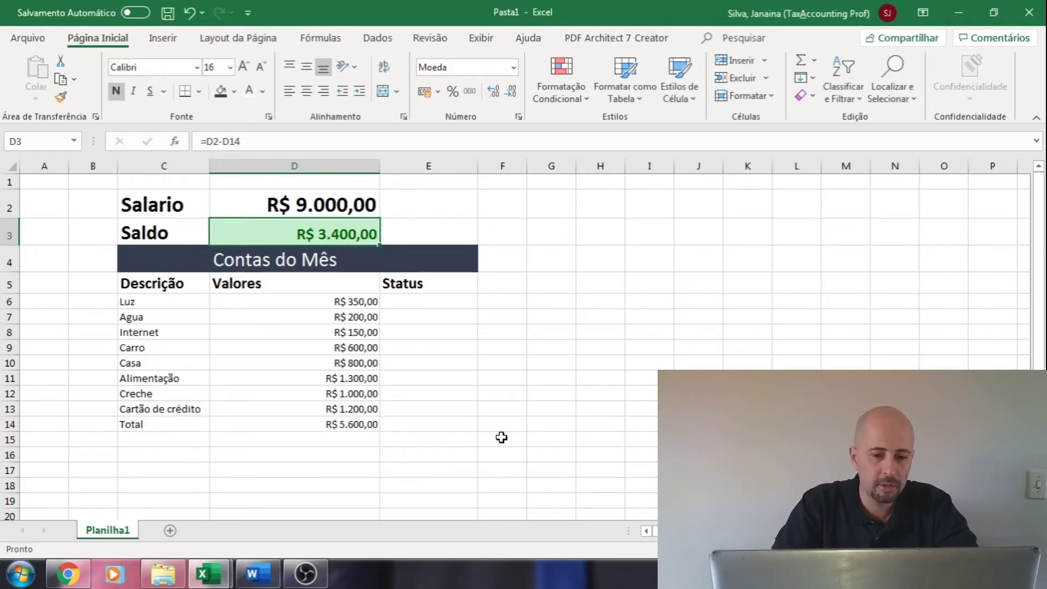
Test the Saldo colour rules by setting the Salario in D2 to 1000, and restore it to 9000.
left_click(330, 205)
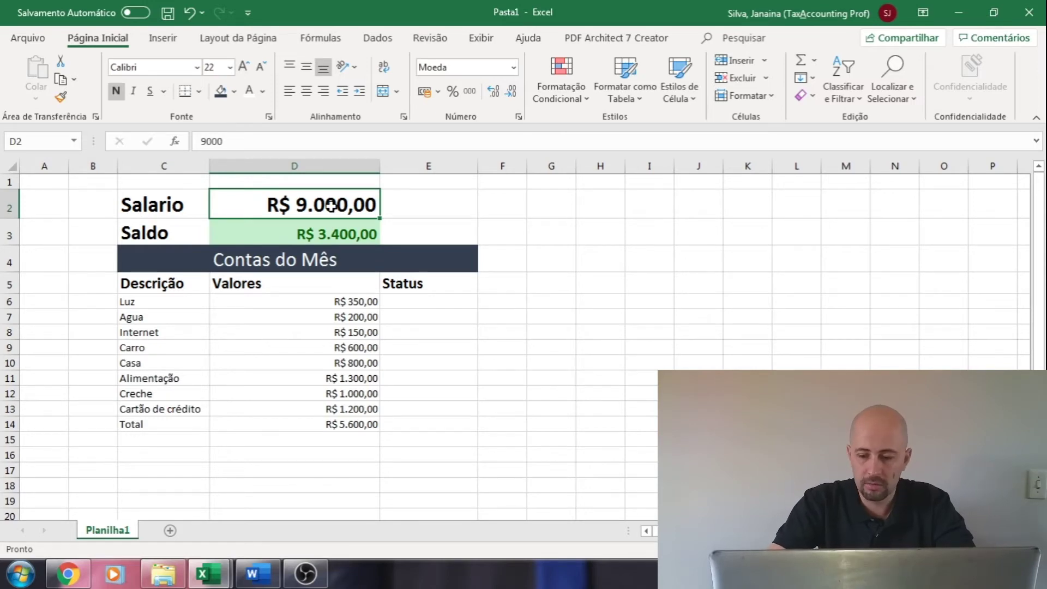
type("1000")
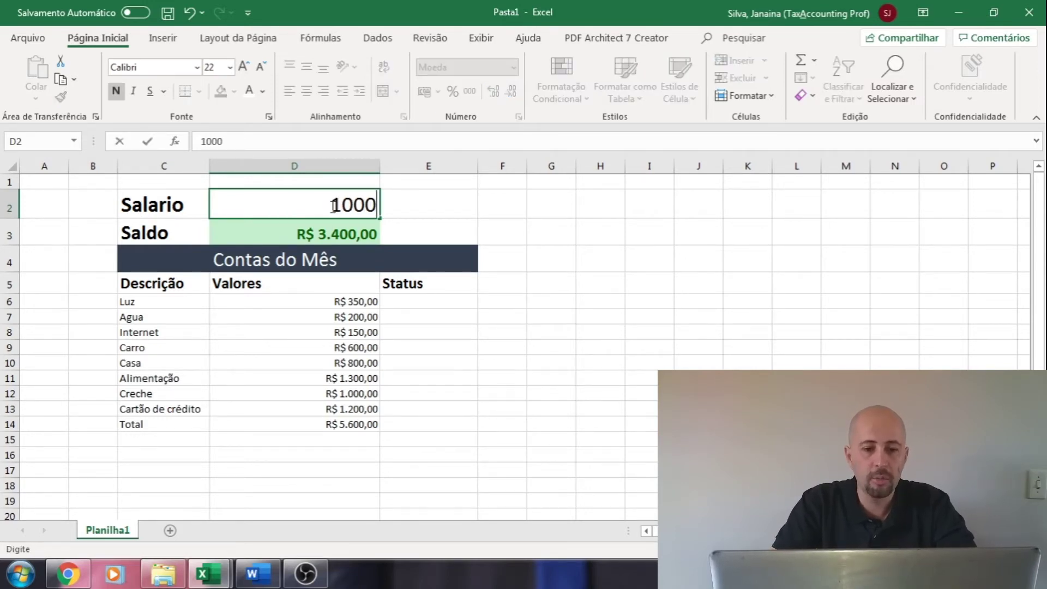
key("Return")
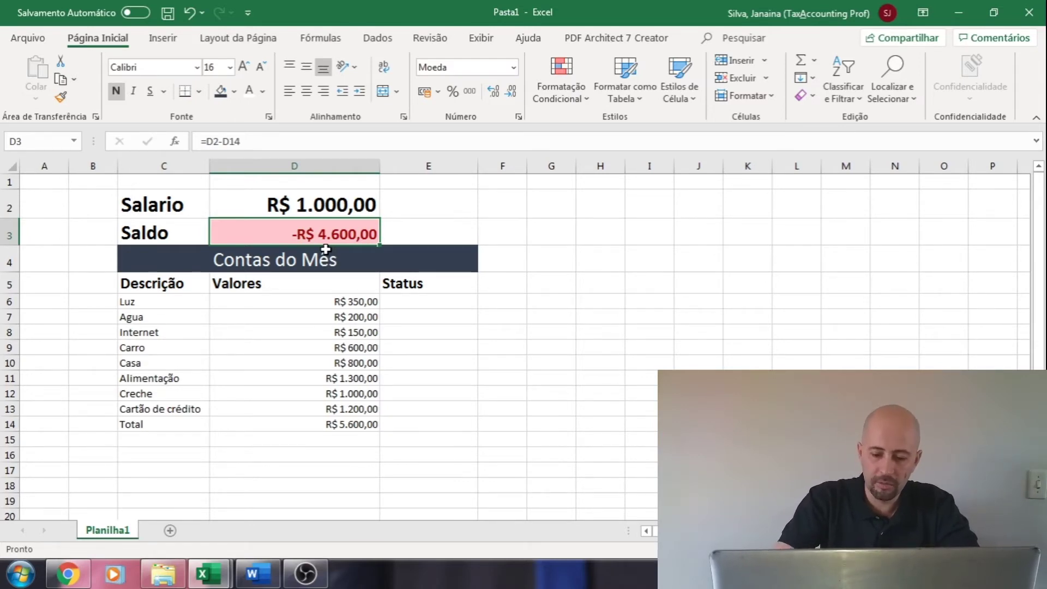
left_click(319, 200)
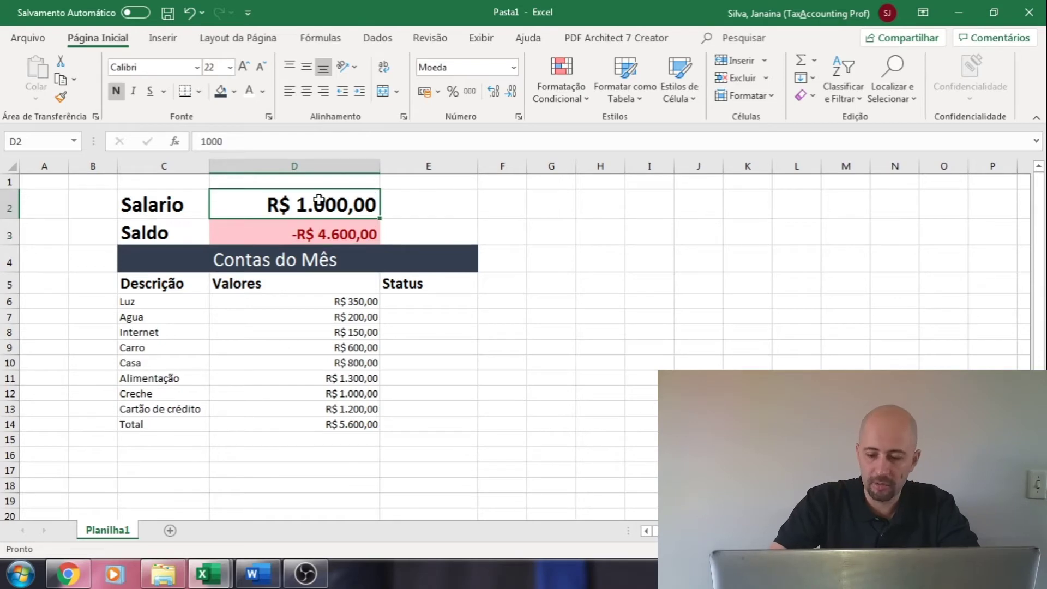
type("9000")
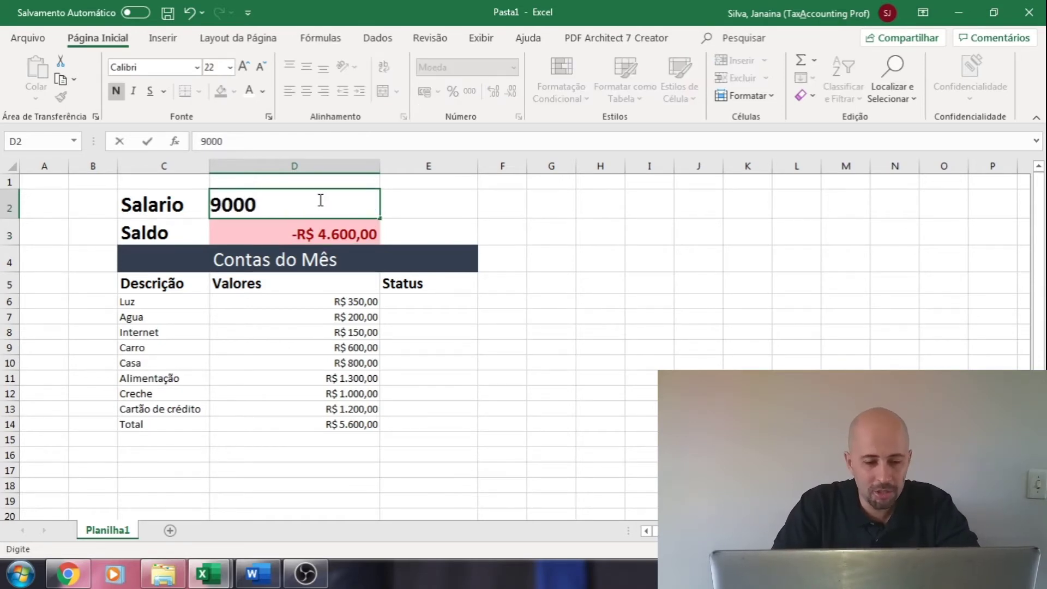
key("Return")
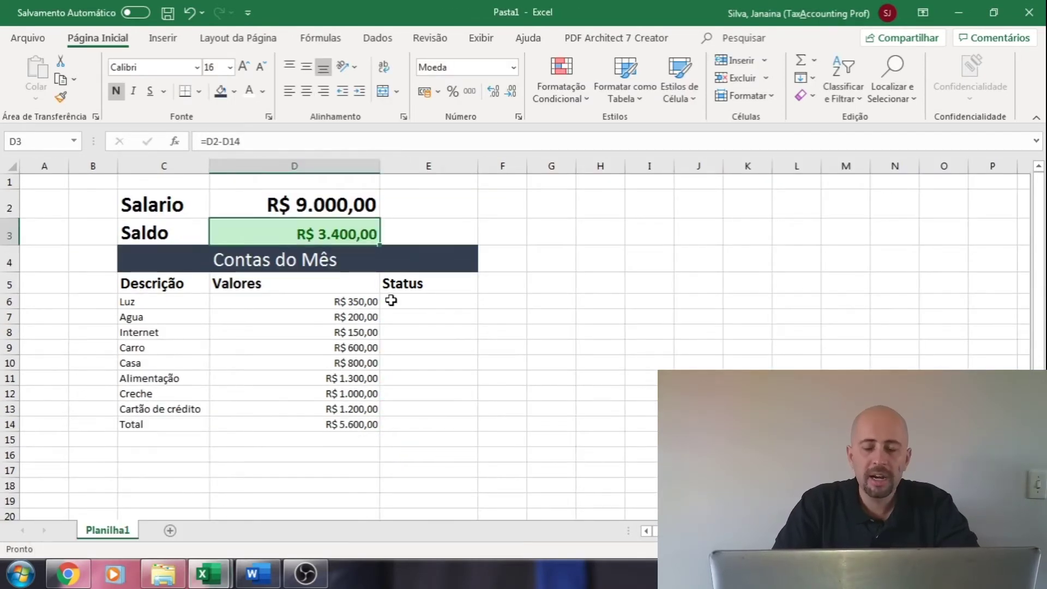
Fill in the Status in E6:E8 with "pago" for Luz and Agua and "pendente" for Internet.
left_click(404, 297)
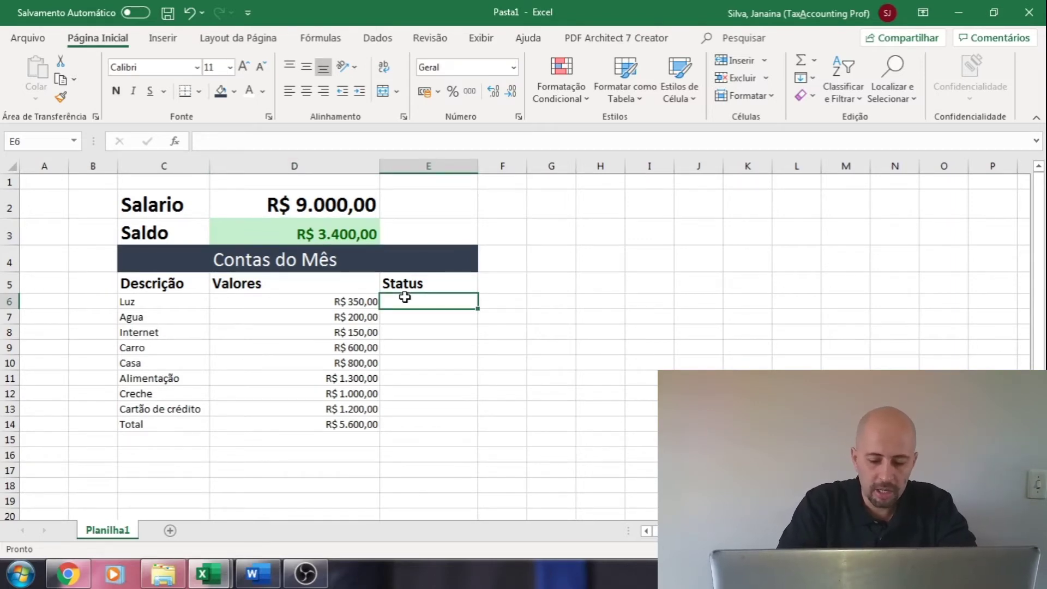
type("pa")
type("o")
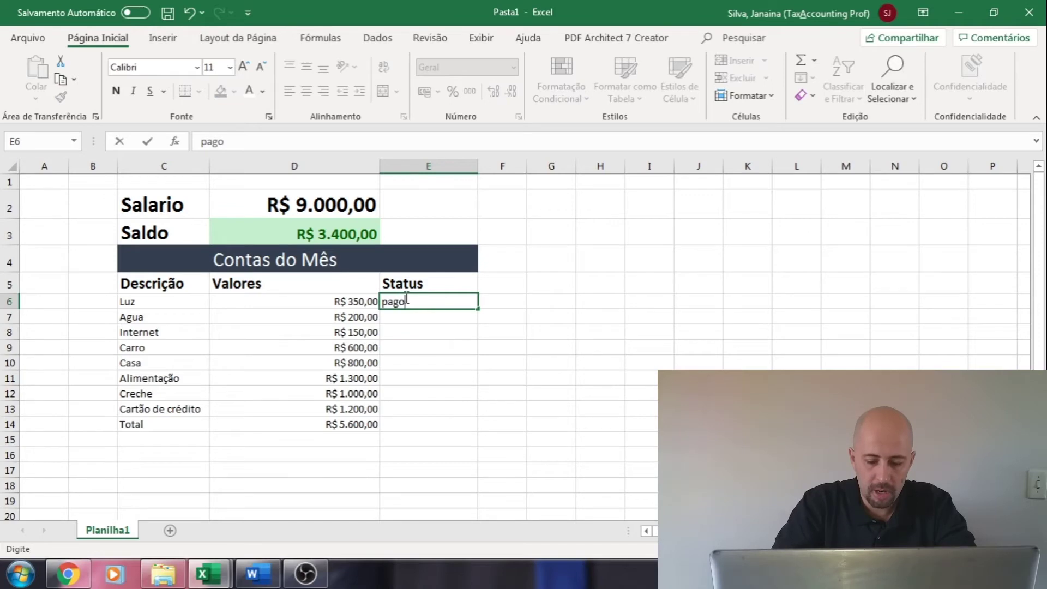
key("Return")
type("pago")
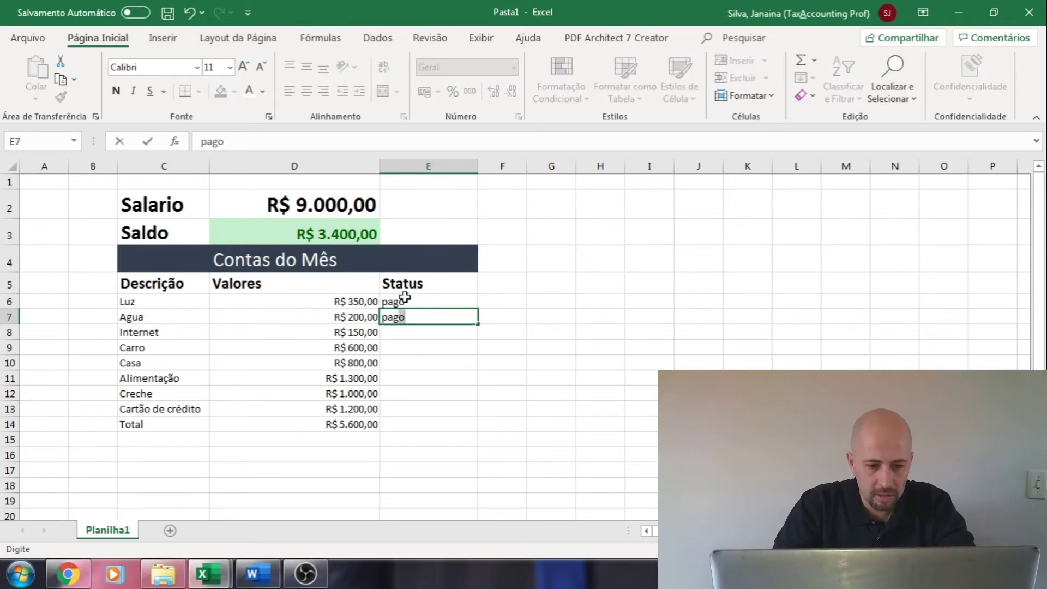
key("Return")
type("n")
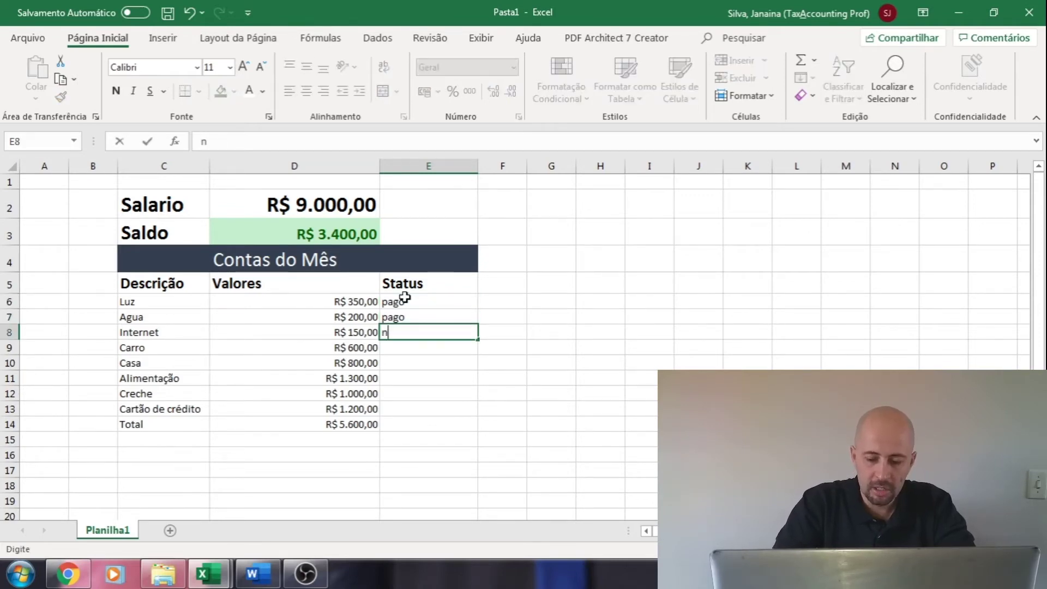
key("BackSpace")
type("pendente")
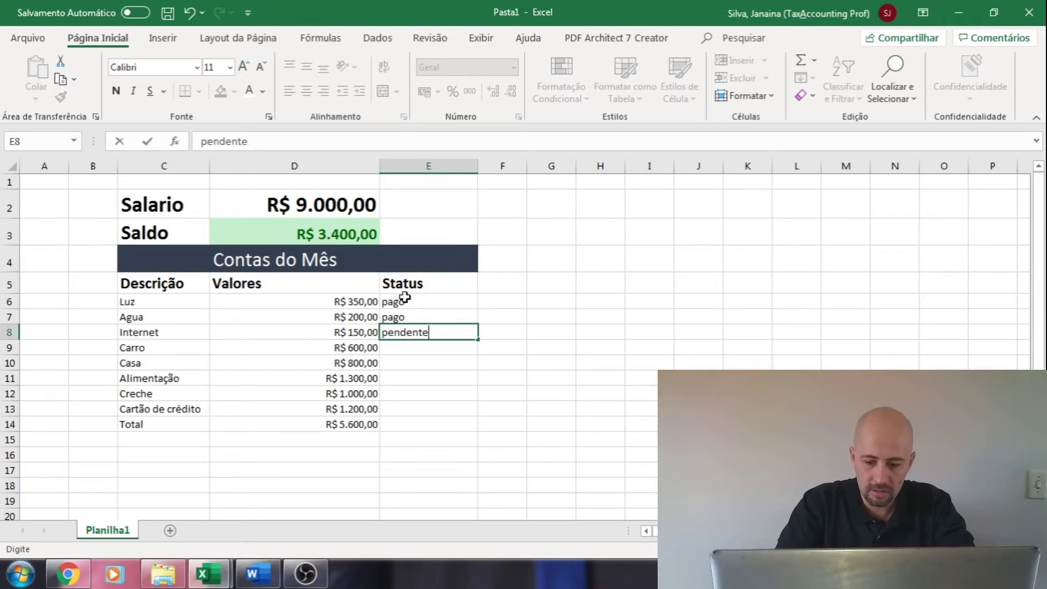
key("ctrl+Return")
key("Return")
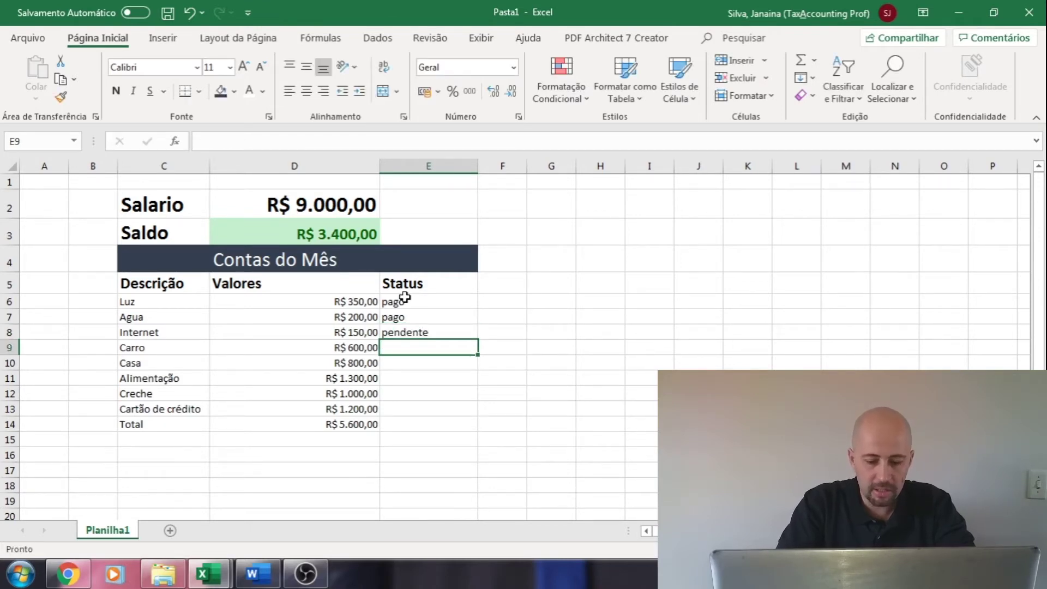
Enter the Status "pendente" for Carro, "pago" for Casa and "pendente" for Alimentação in E9:E11.
type("pendent")
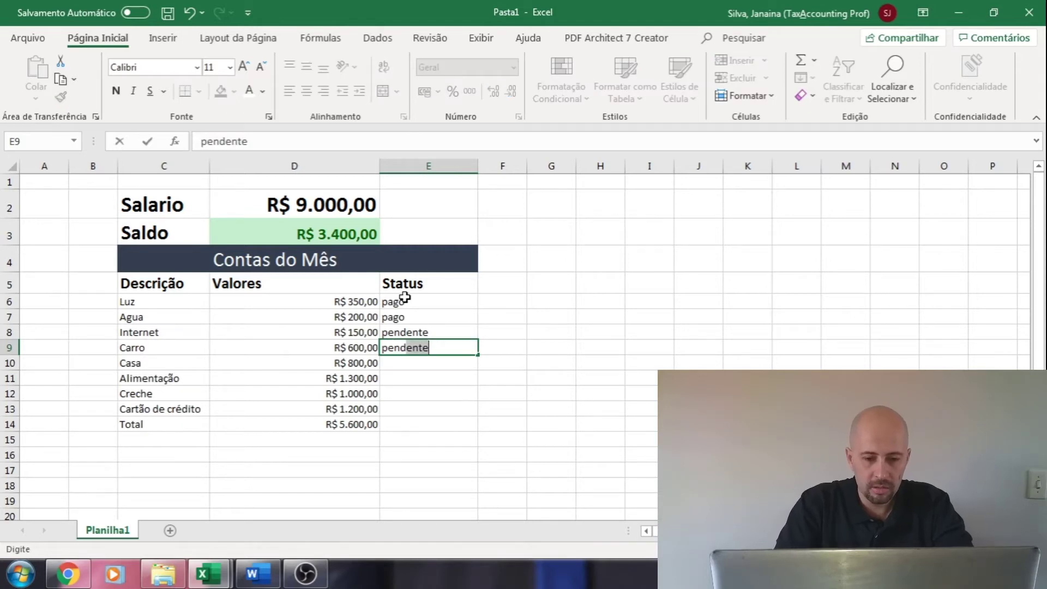
type("e")
key("Return")
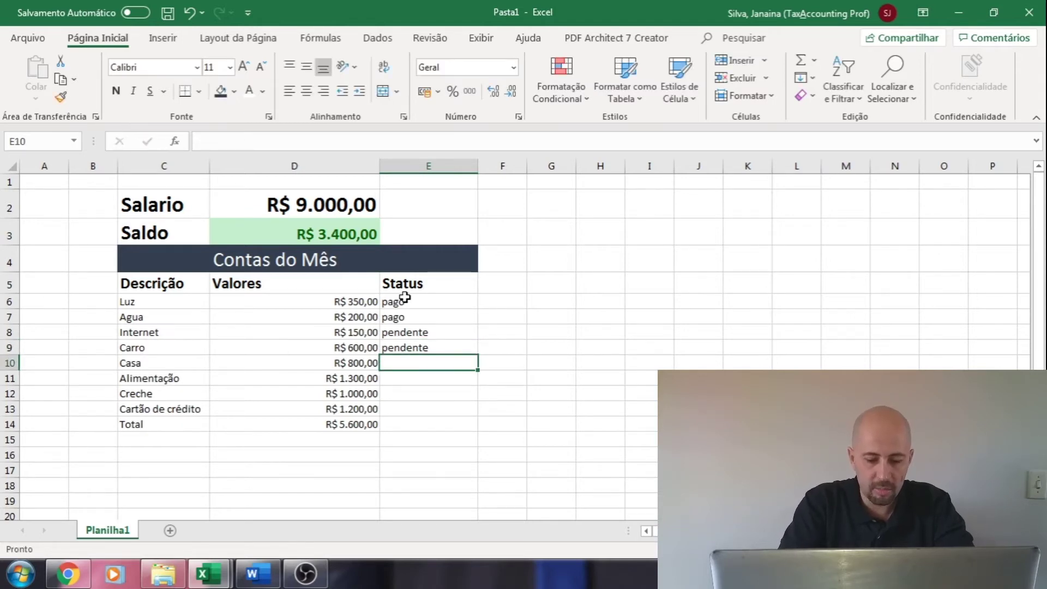
type("pago")
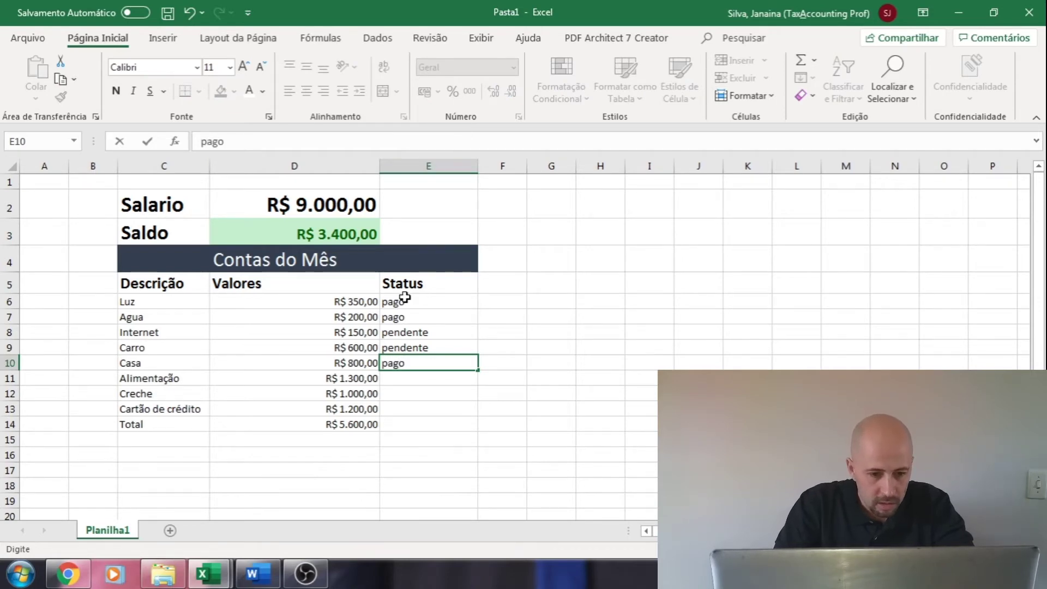
key("Return")
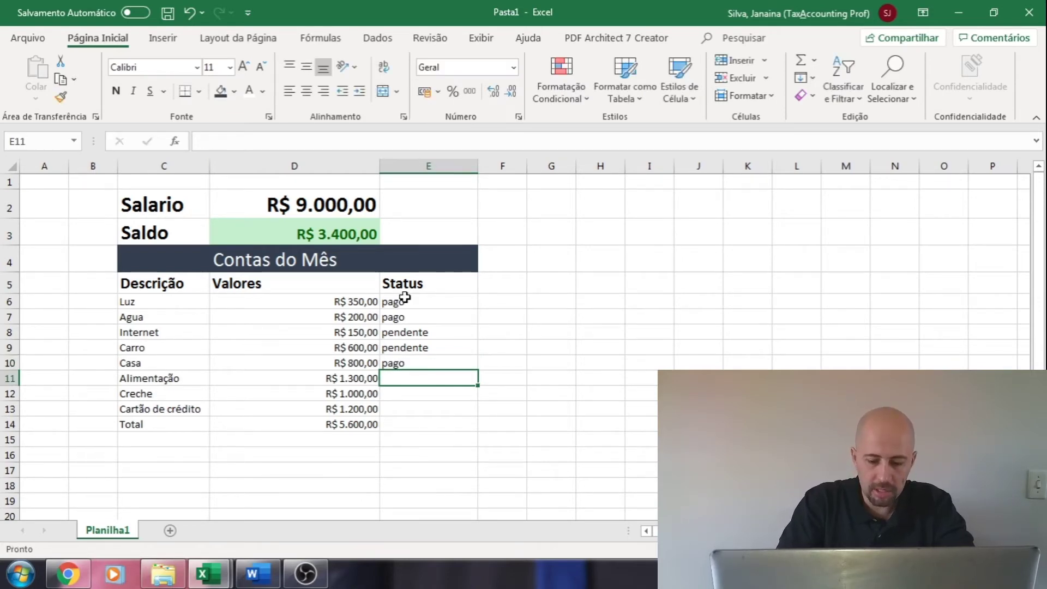
type("pendente")
key("Return")
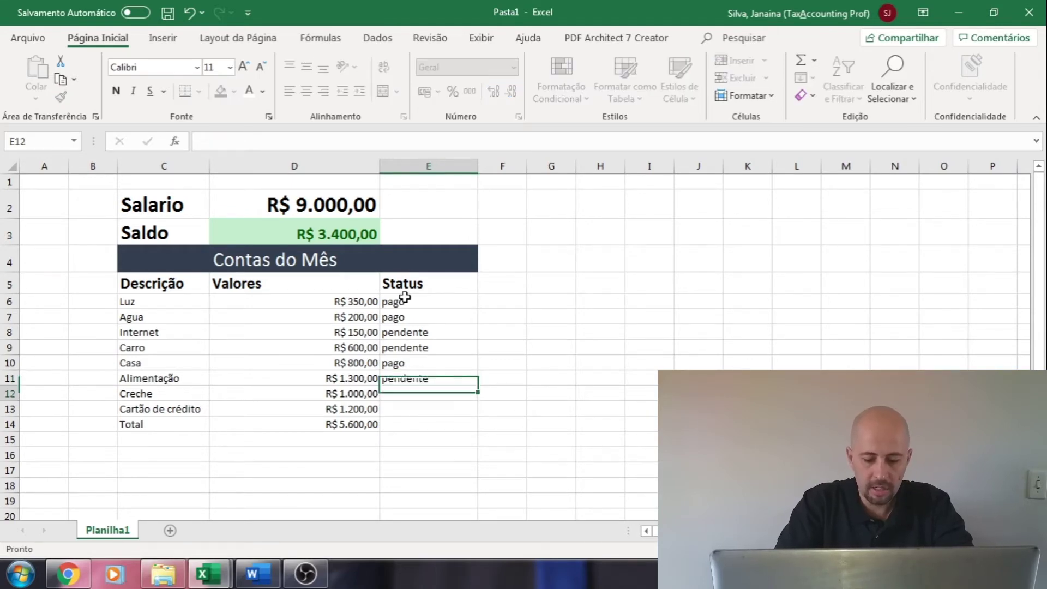
Enter the Status "pendente" for Creche in E12 and "pago" for Cartão de crédito in E13, and center column E horizontally.
type("pendente")
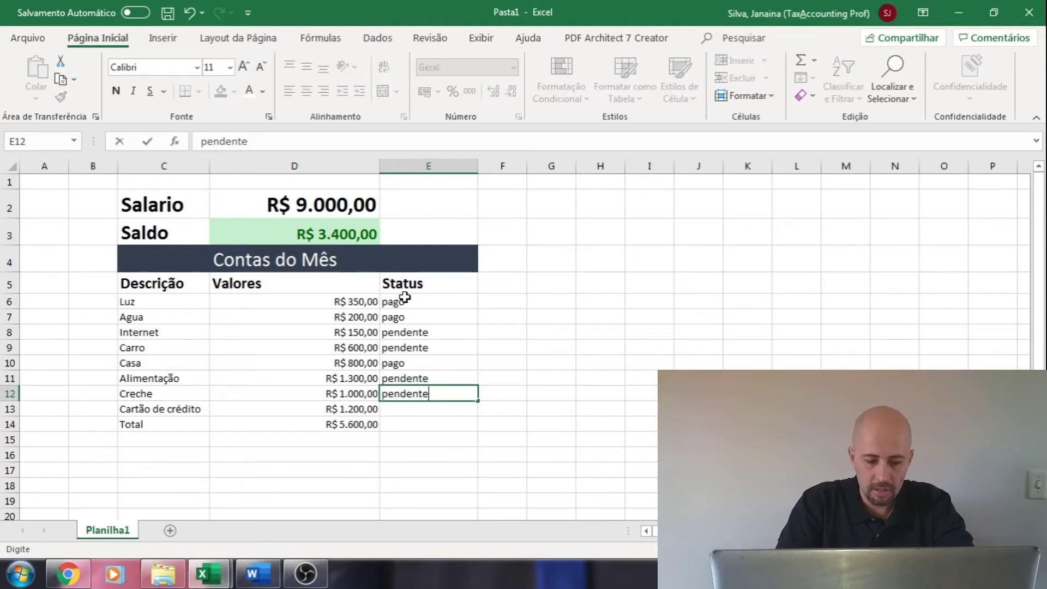
key("Return")
type("pago")
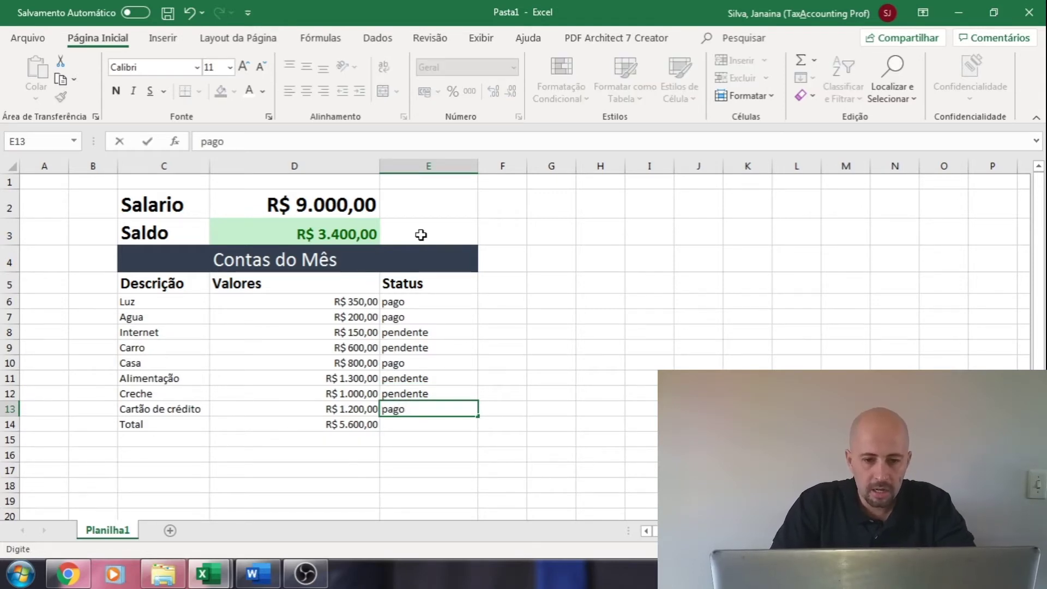
left_click(425, 165)
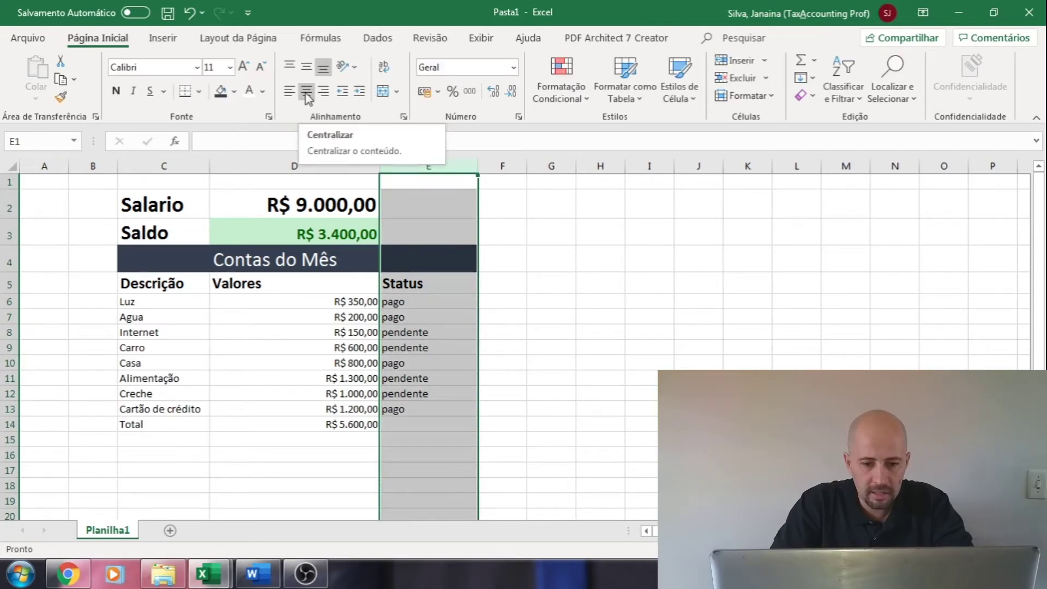
left_click(307, 97)
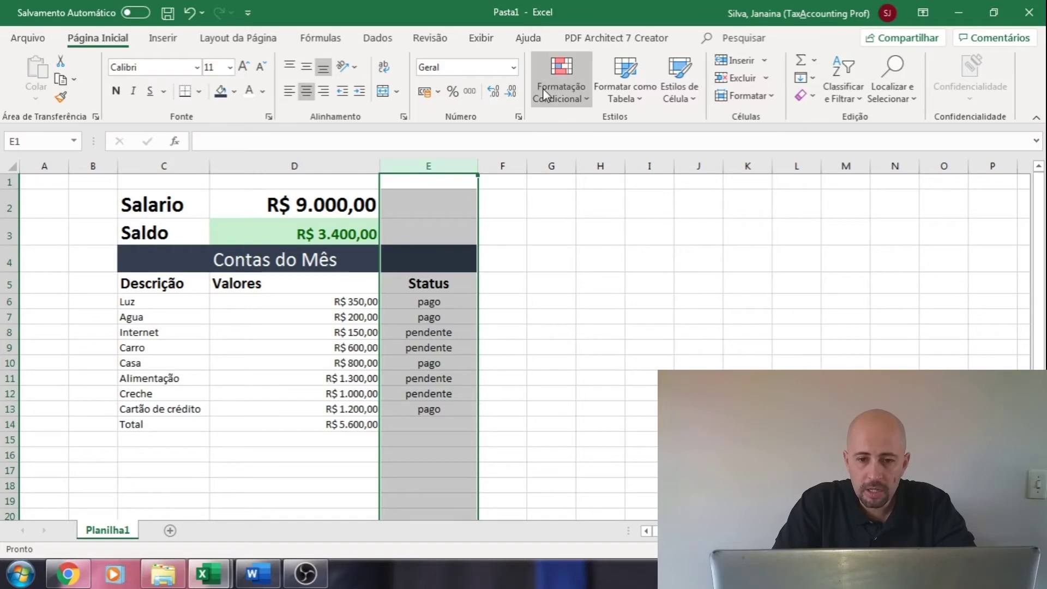
Create a conditional formatting rule on column E that highlights cells containing the text "pago".
left_click(575, 97)
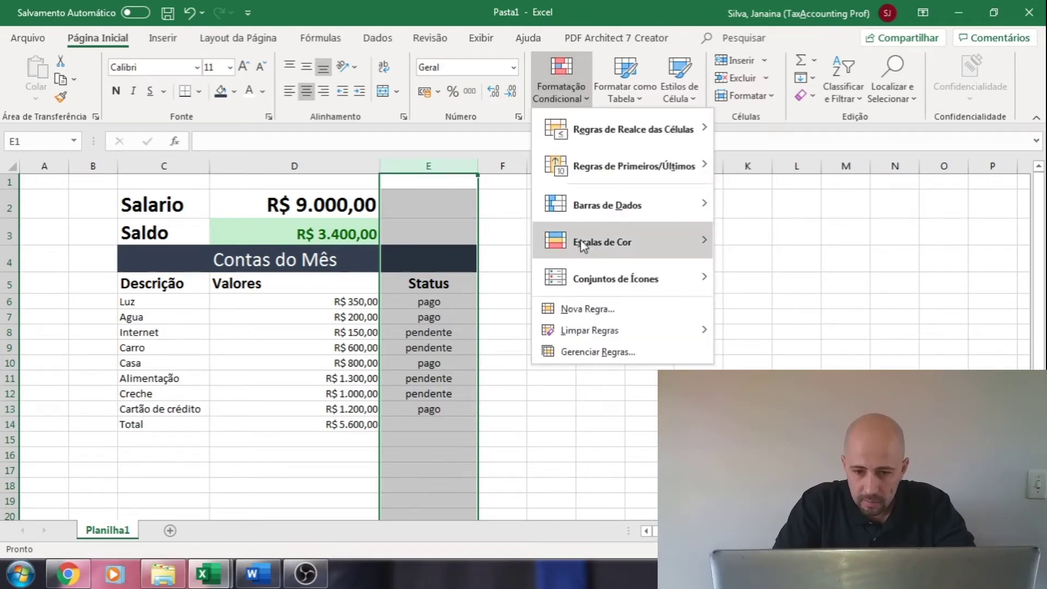
mouse_move(582, 246)
mouse_move(619, 147)
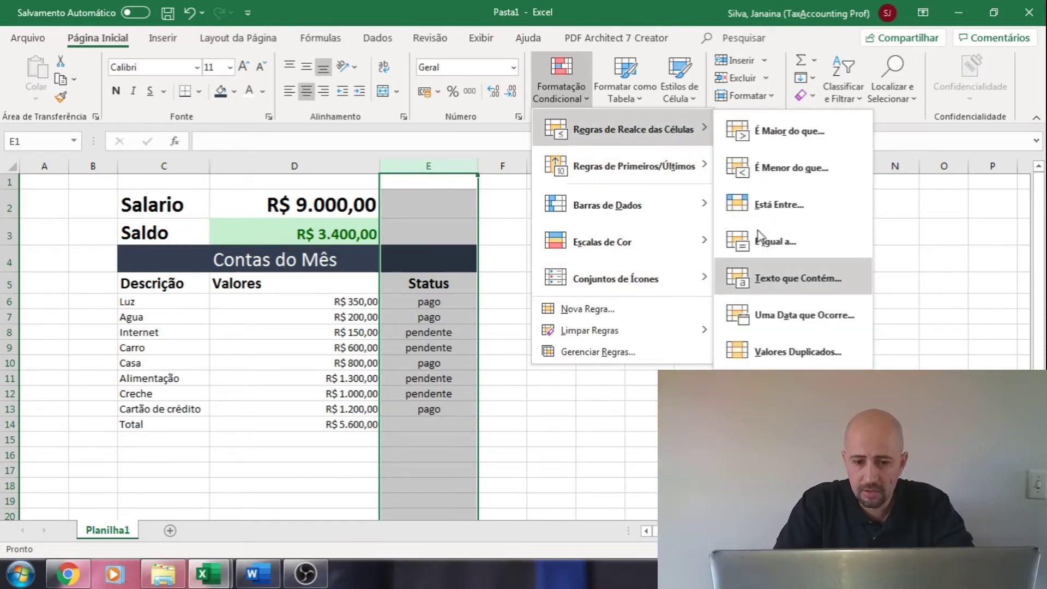
left_click(770, 290)
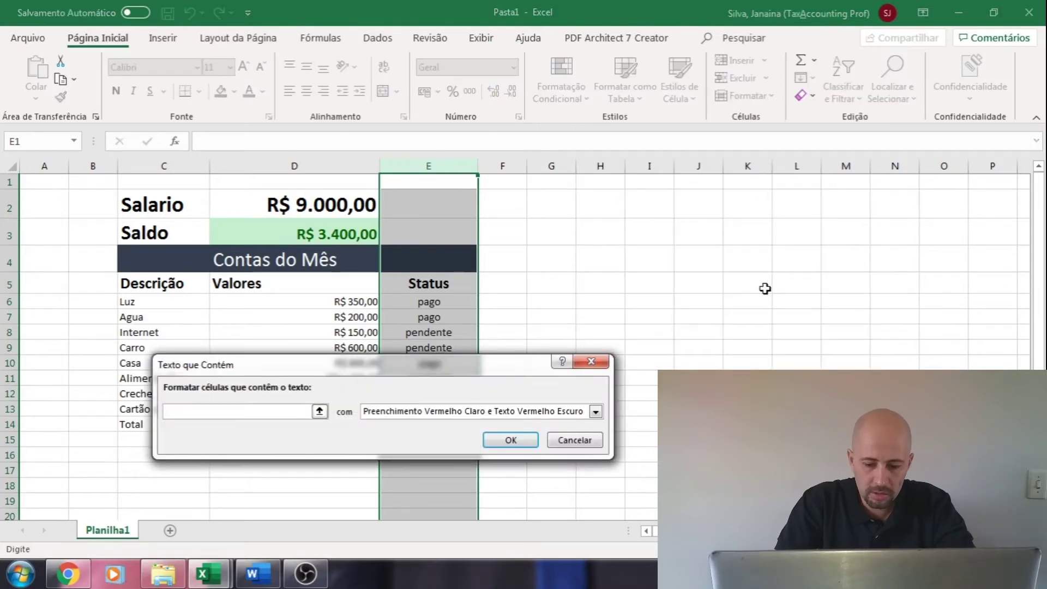
type("pago")
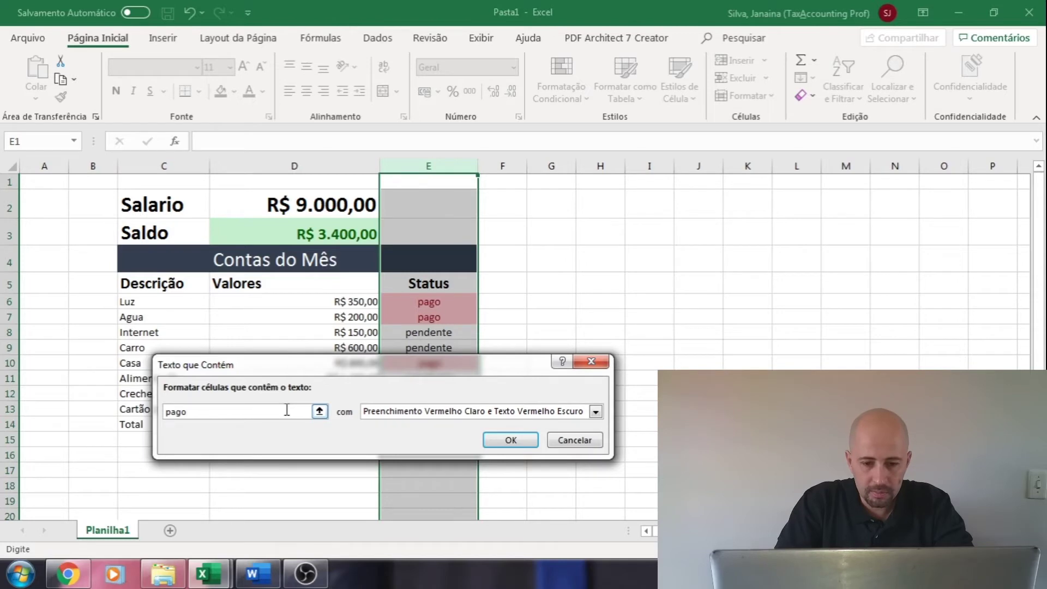
left_click_drag(331, 373, 336, 381)
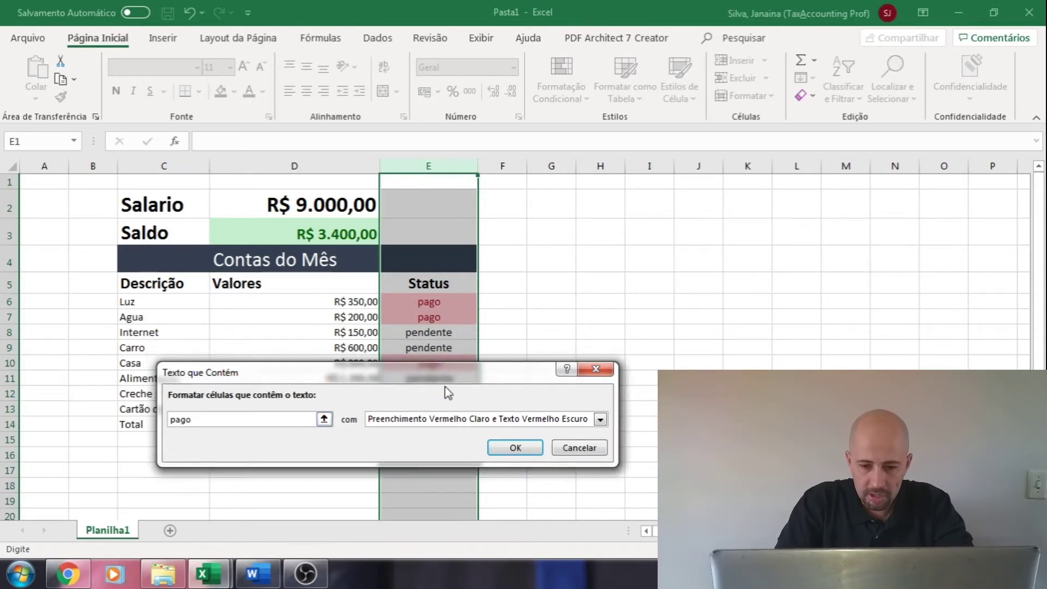
Give the "pago" rule a custom format with a dark blue fill and white font, and apply it.
left_click(600, 419)
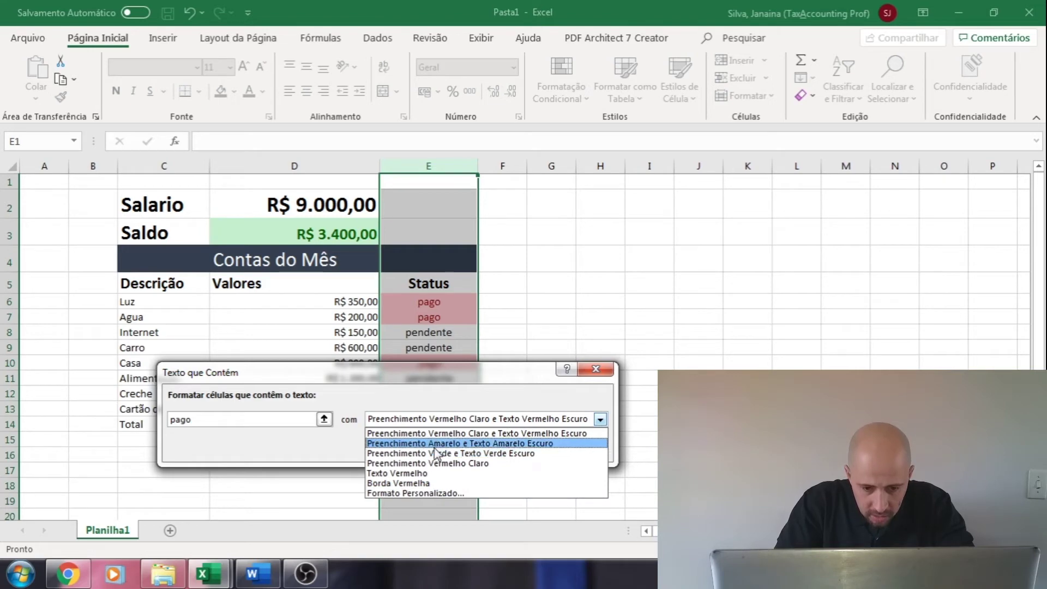
left_click(427, 494)
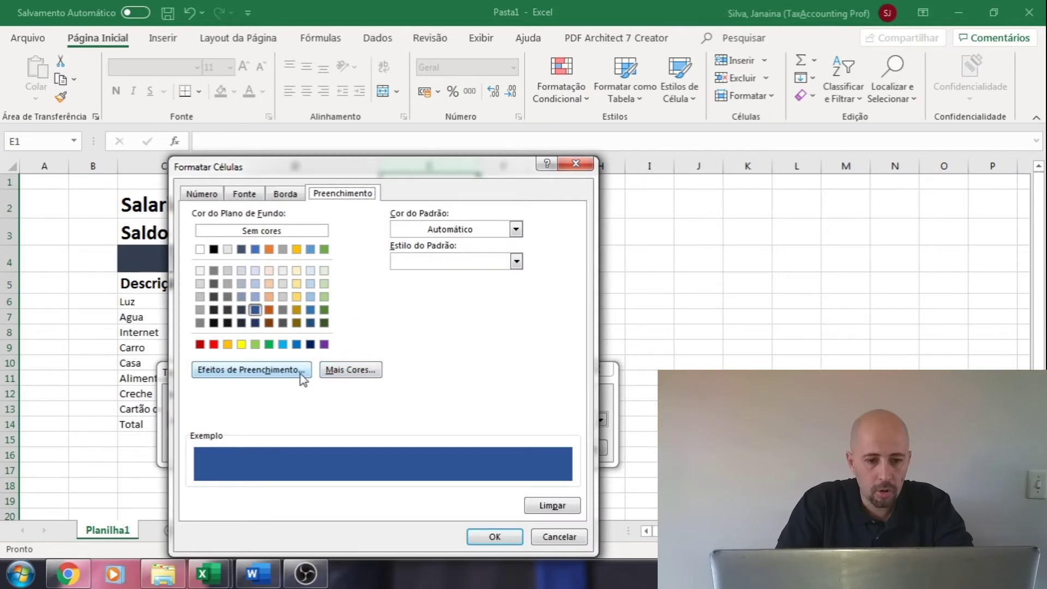
left_click(238, 195)
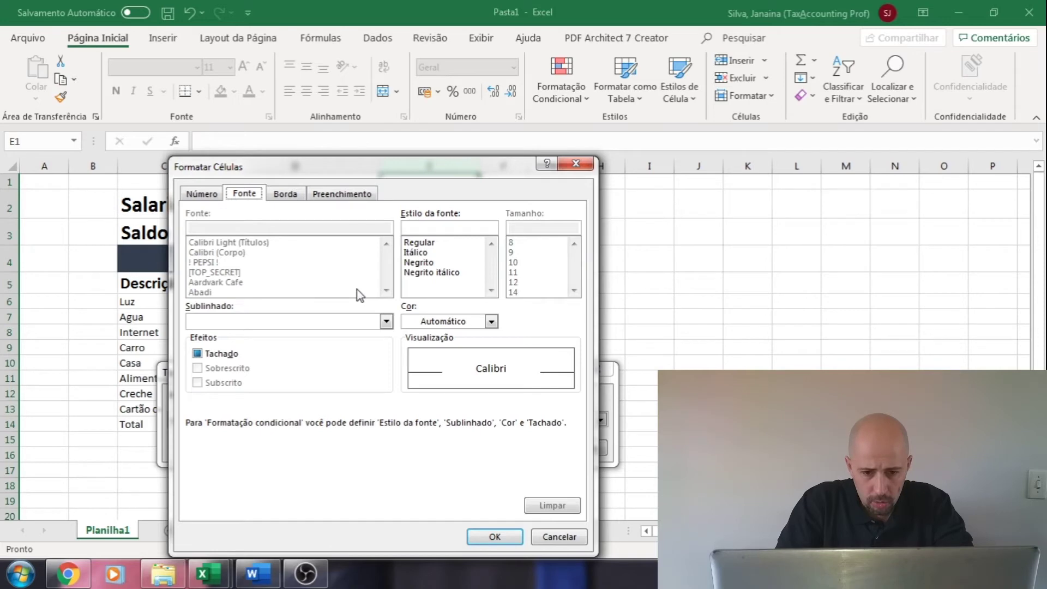
left_click(492, 322)
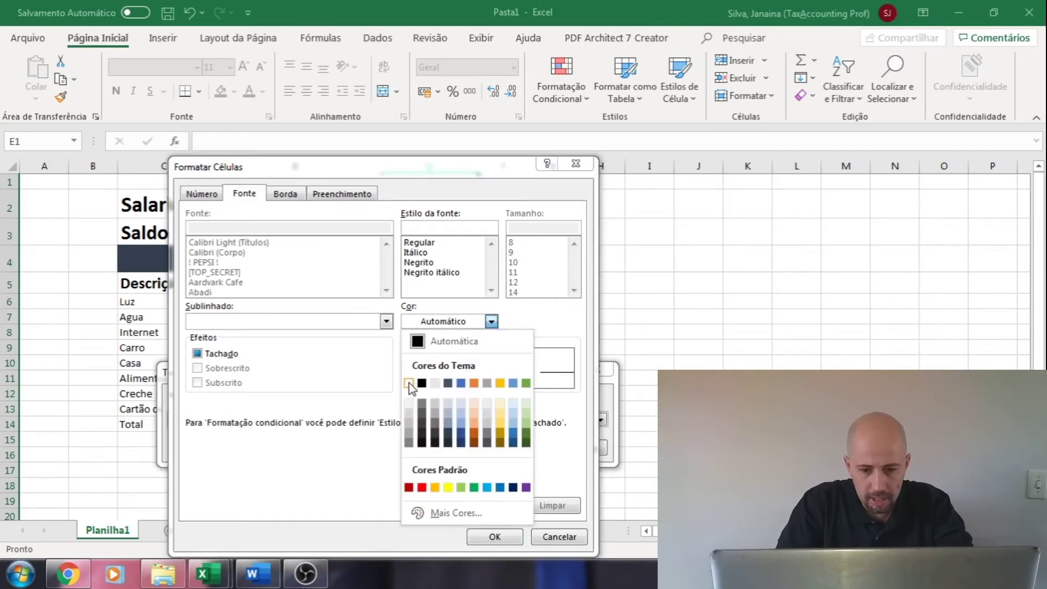
left_click(409, 383)
left_click(485, 537)
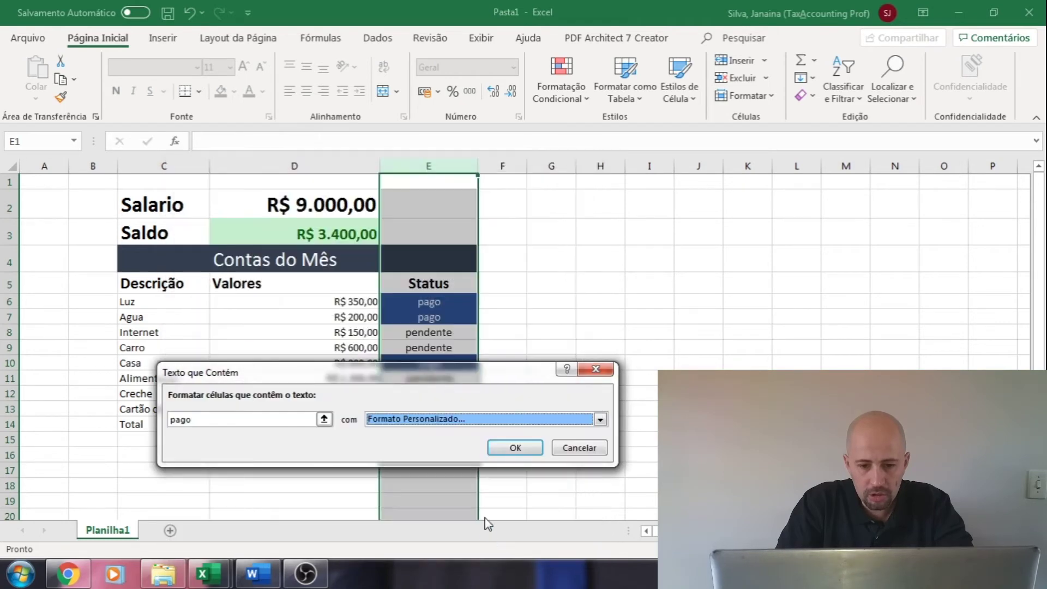
left_click(516, 448)
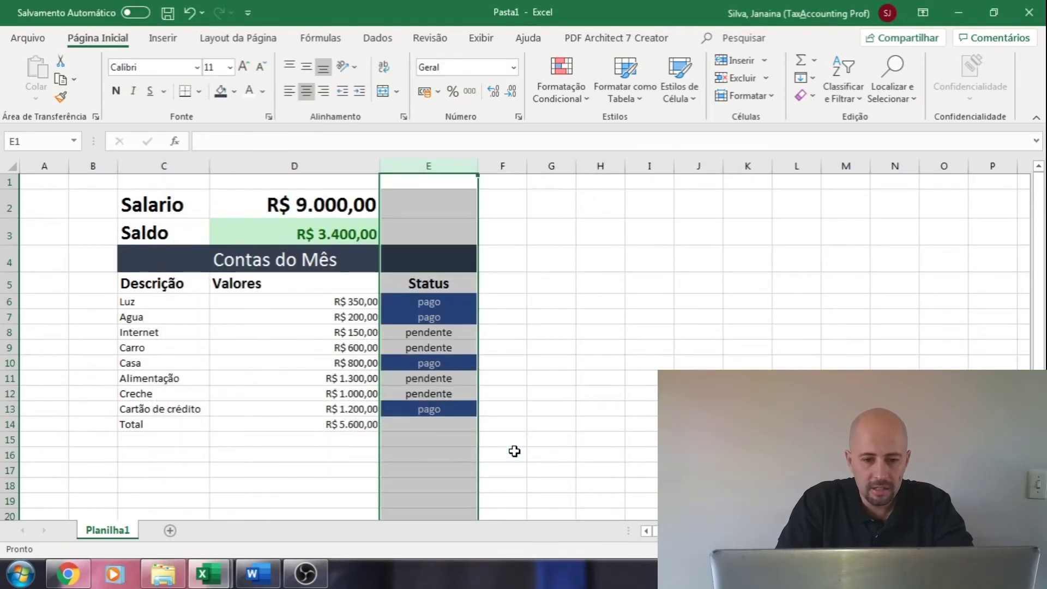
left_click(445, 220)
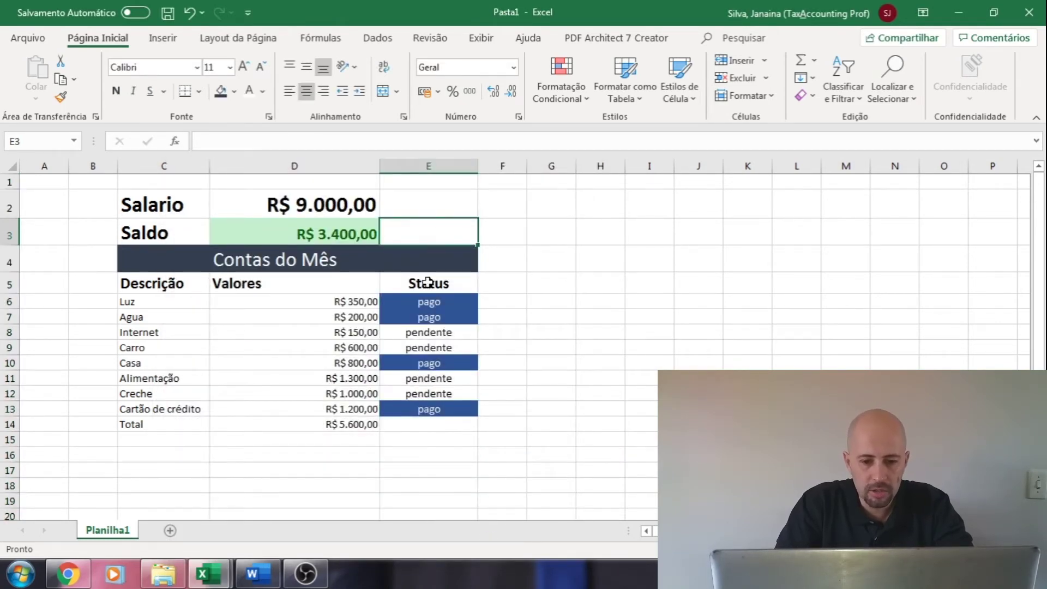
Add a second text-contains conditional formatting rule on column E for cells containing "pendente".
left_click(428, 166)
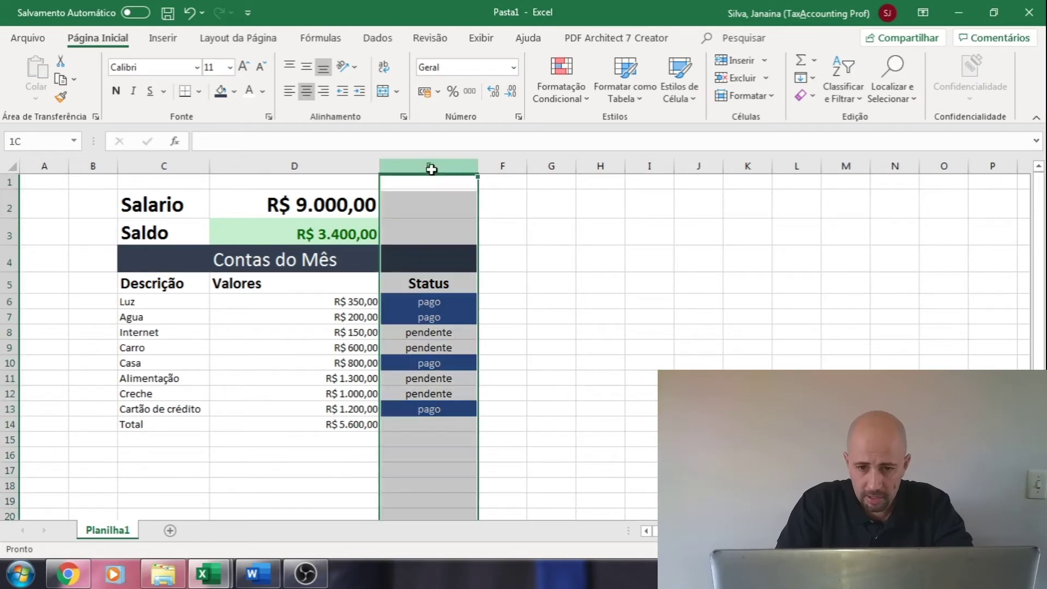
left_click(563, 91)
mouse_move(632, 129)
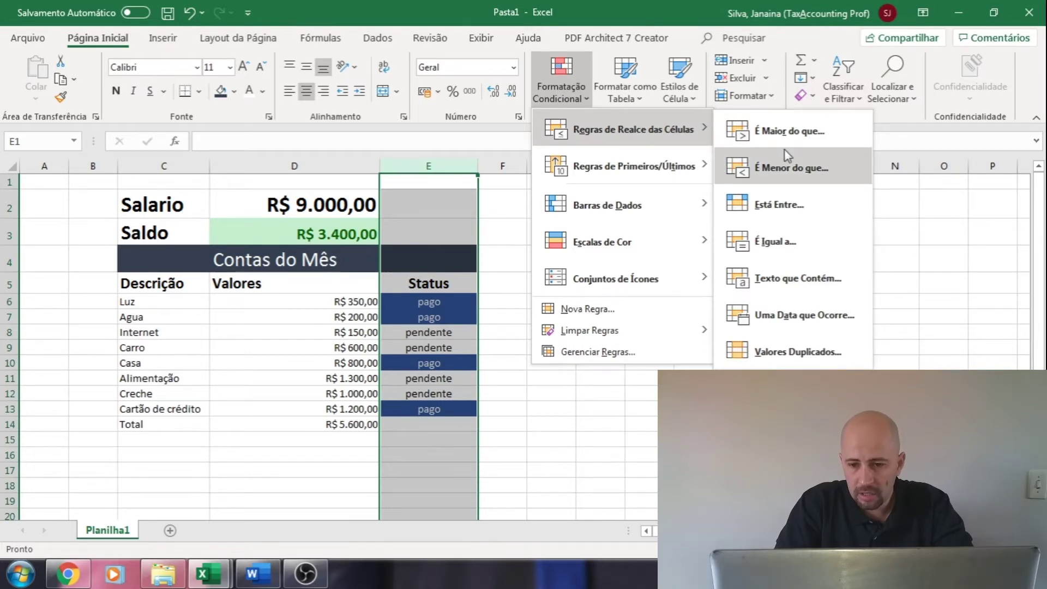
left_click(778, 290)
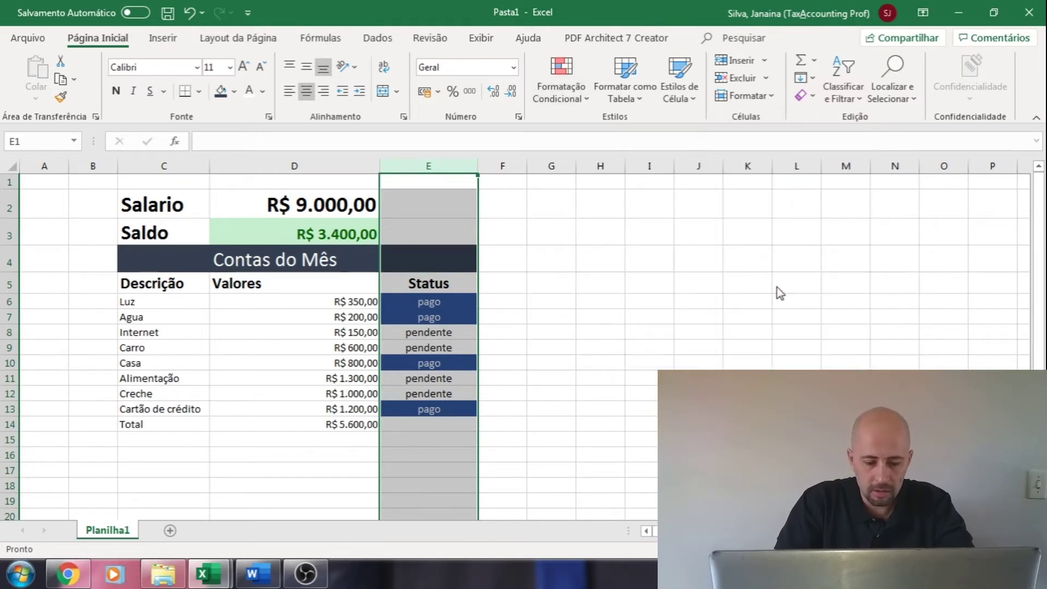
type("pendente")
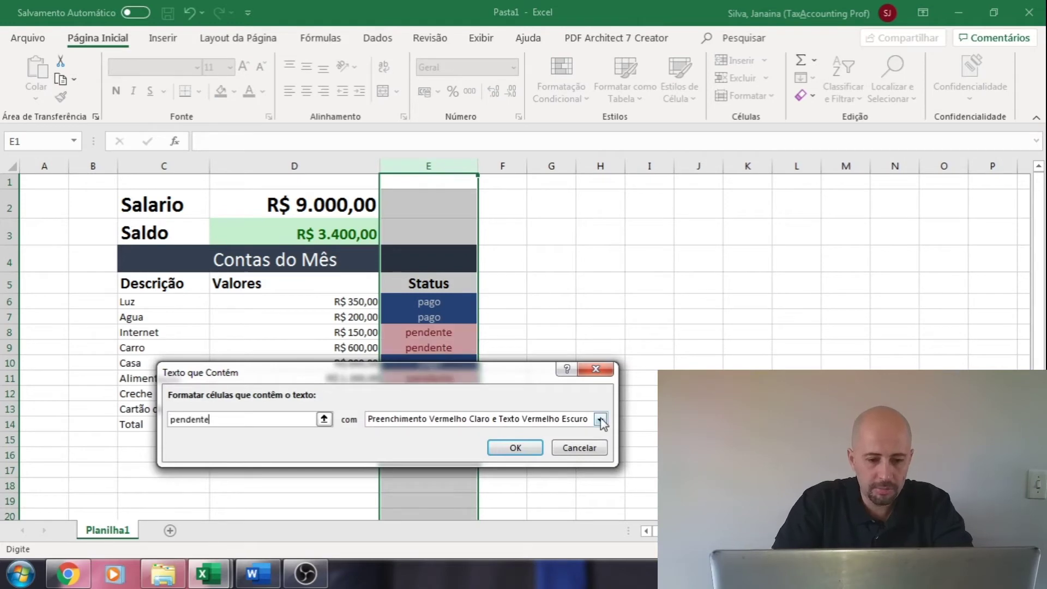
Give the "pendente" rule a custom format with white font and a dark red fill, and apply it.
left_click(600, 419)
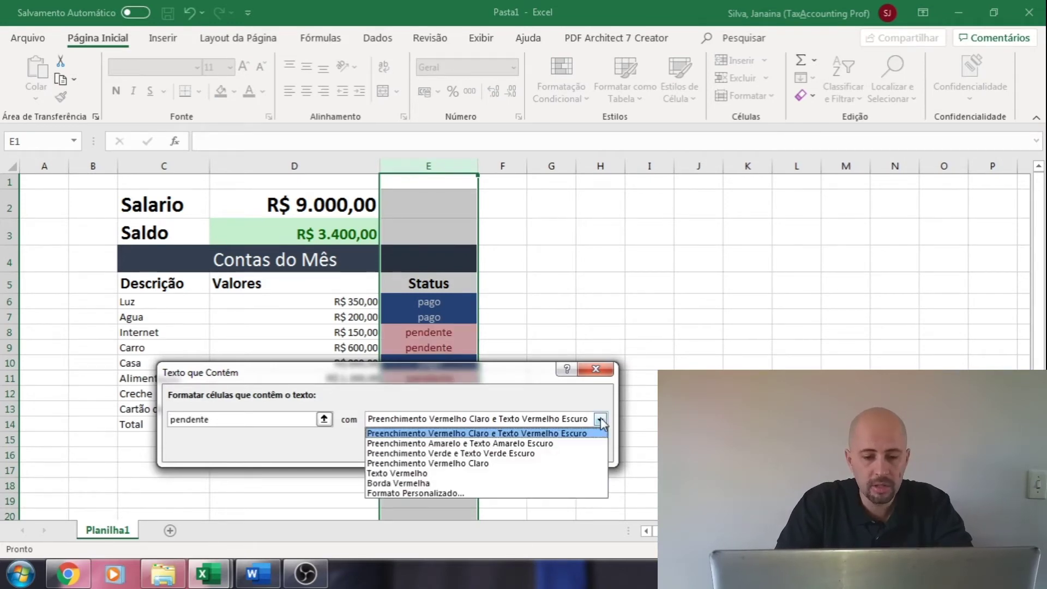
left_click(427, 493)
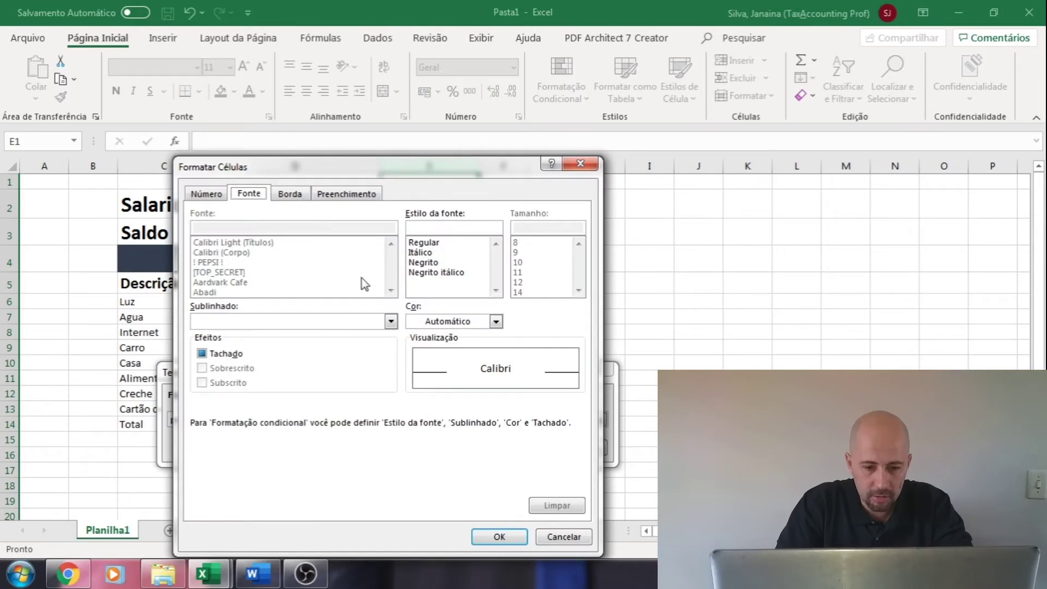
left_click(495, 321)
left_click(416, 382)
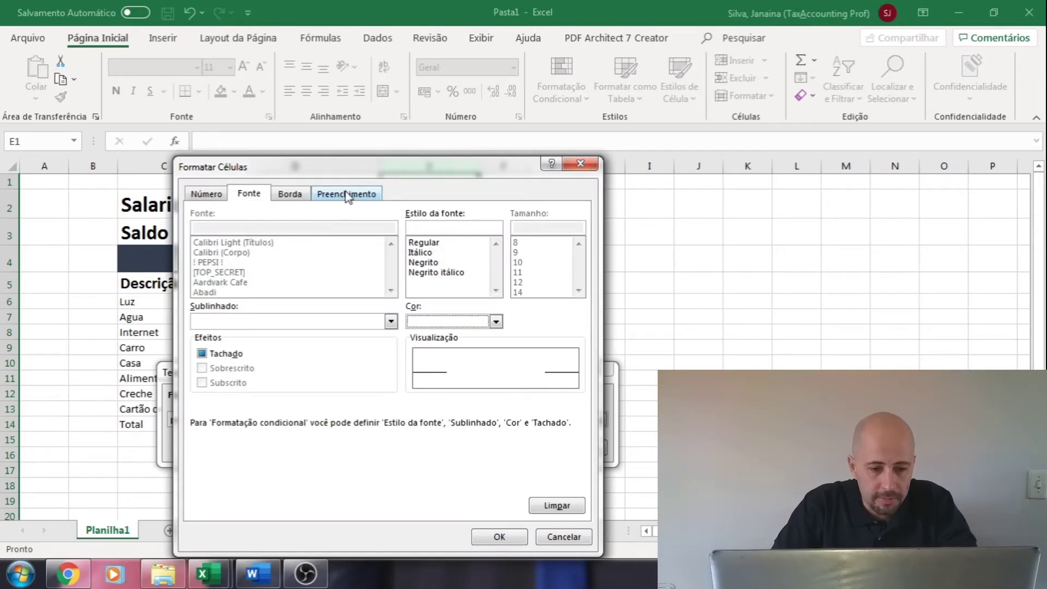
left_click(343, 197)
left_click(204, 344)
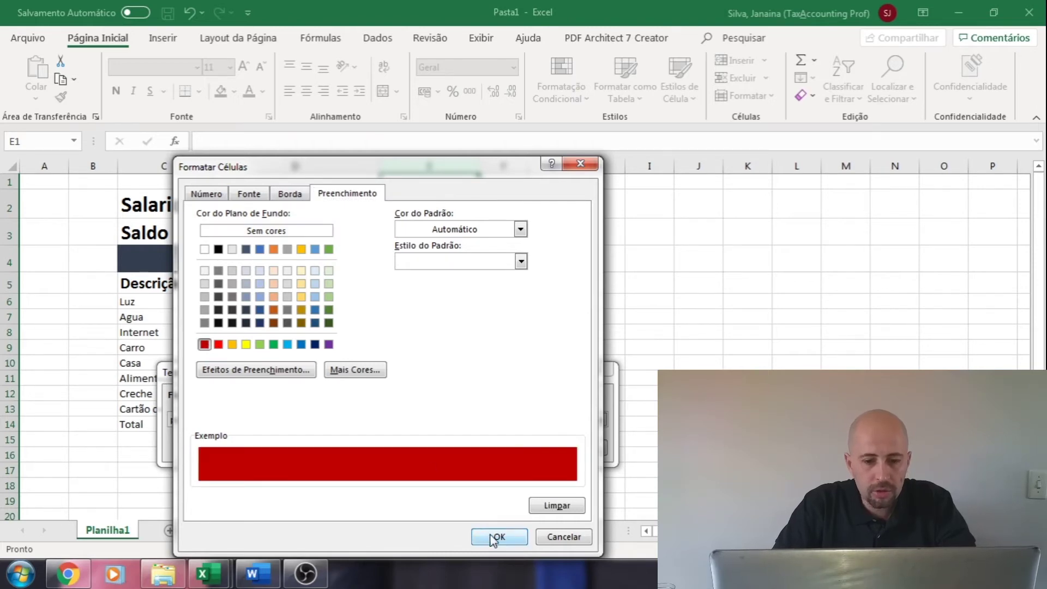
left_click(494, 537)
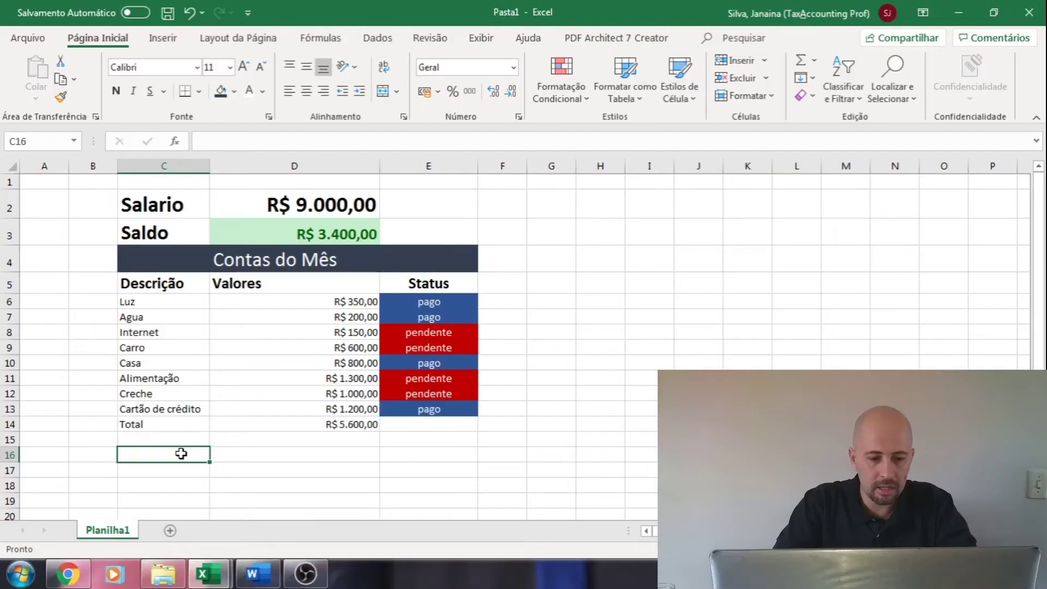
Label C16 "Contas pagas" and begin a SOMASE formula in D16.
type("Contas pagas")
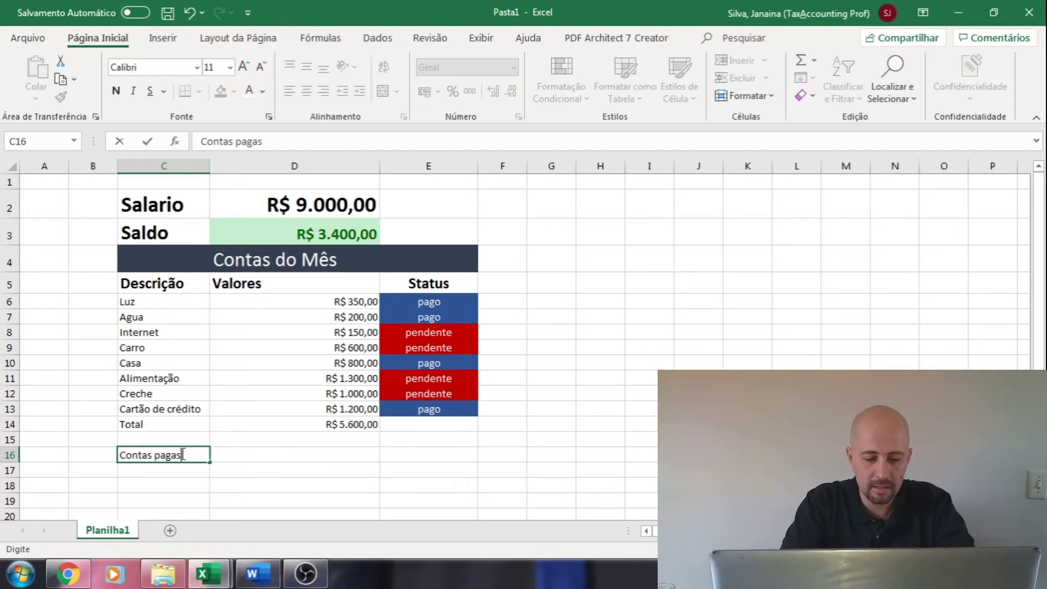
key("Tab")
type("=")
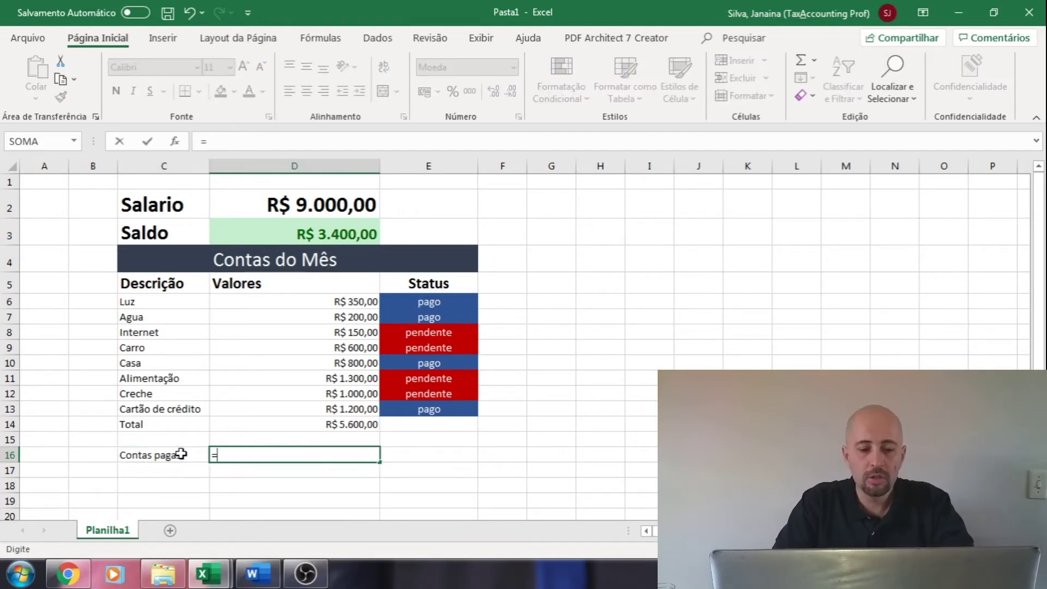
type("som")
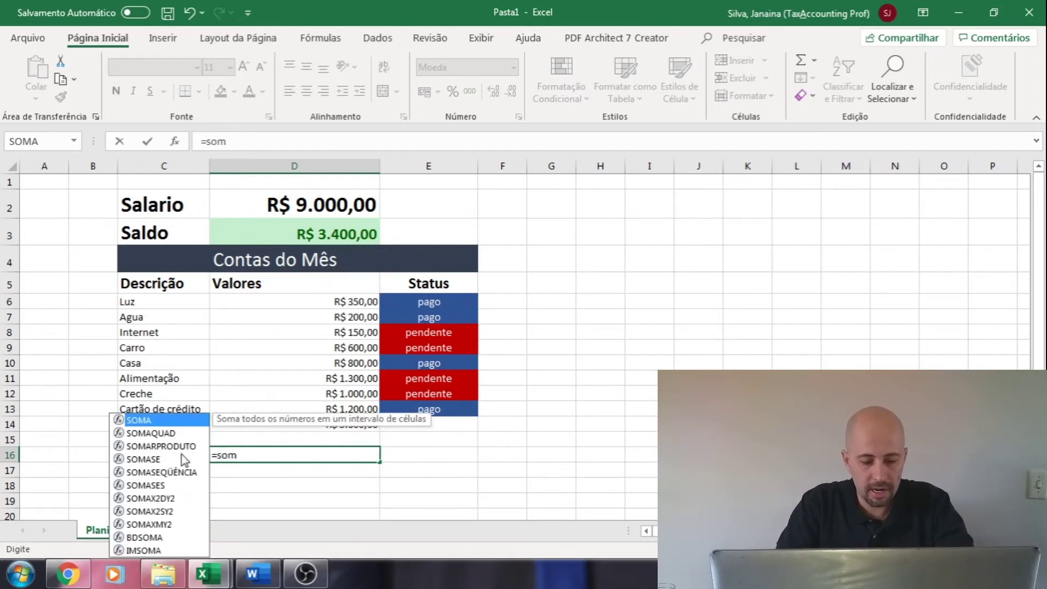
type("ase")
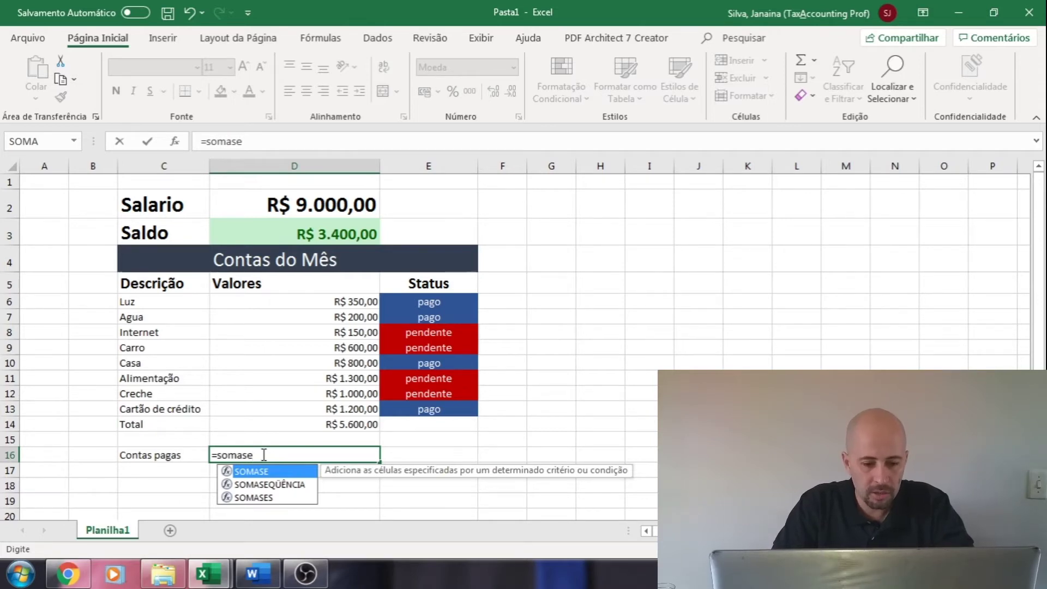
key("Tab")
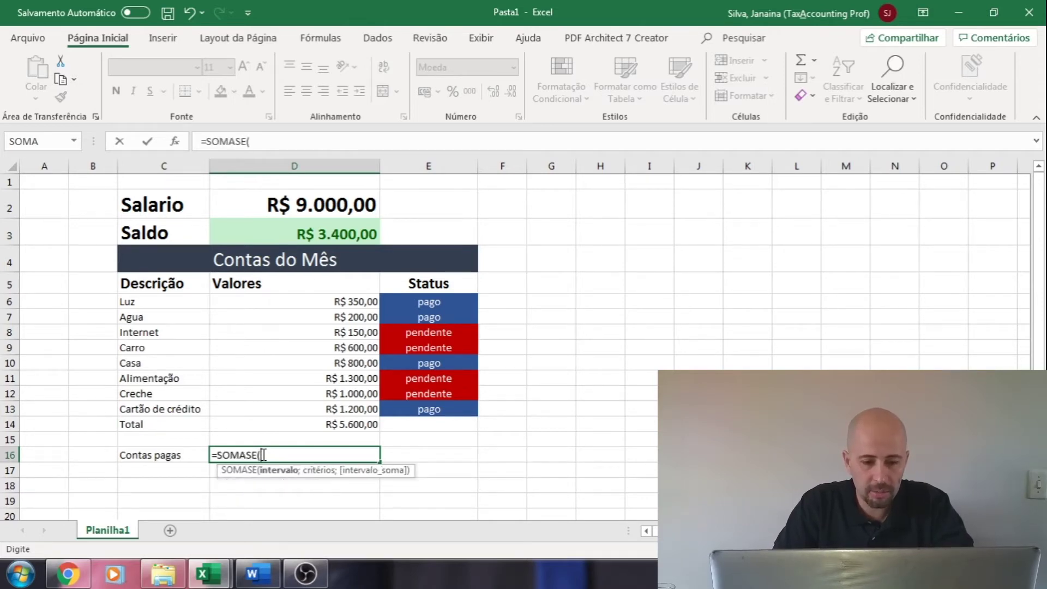
Set the SOMASE criteria range to the Status cells E6:E13 and the criterion to "pago".
left_click(422, 303)
left_click_drag(422, 303, 428, 408)
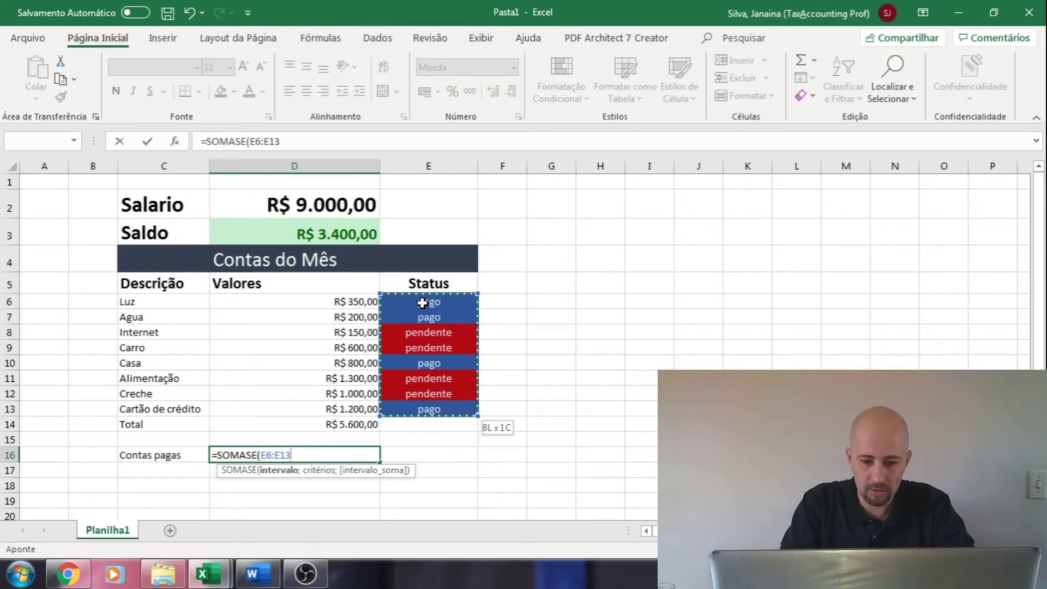
type(";")
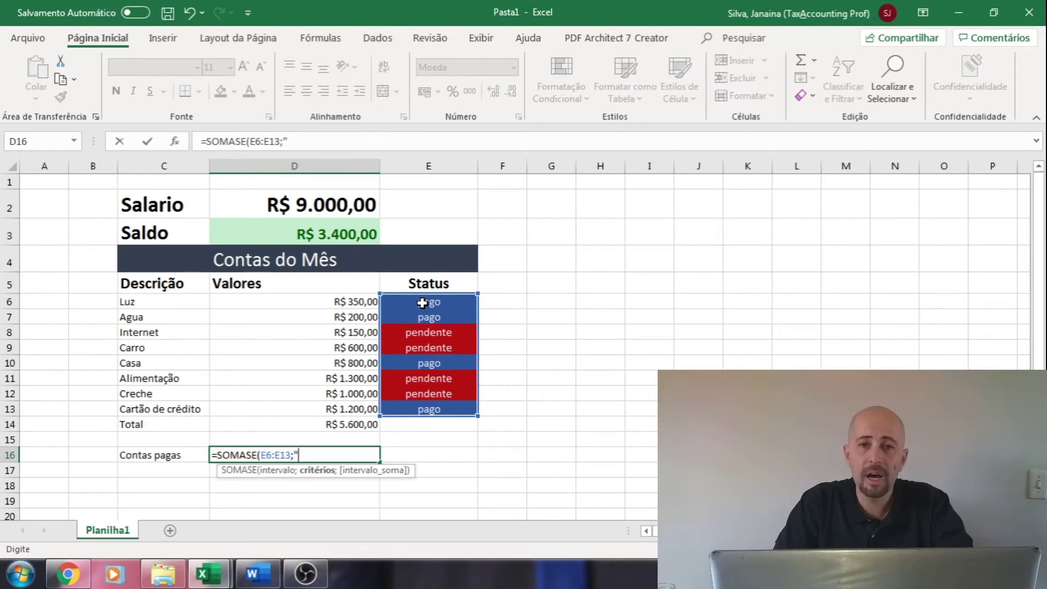
type("\"pago")
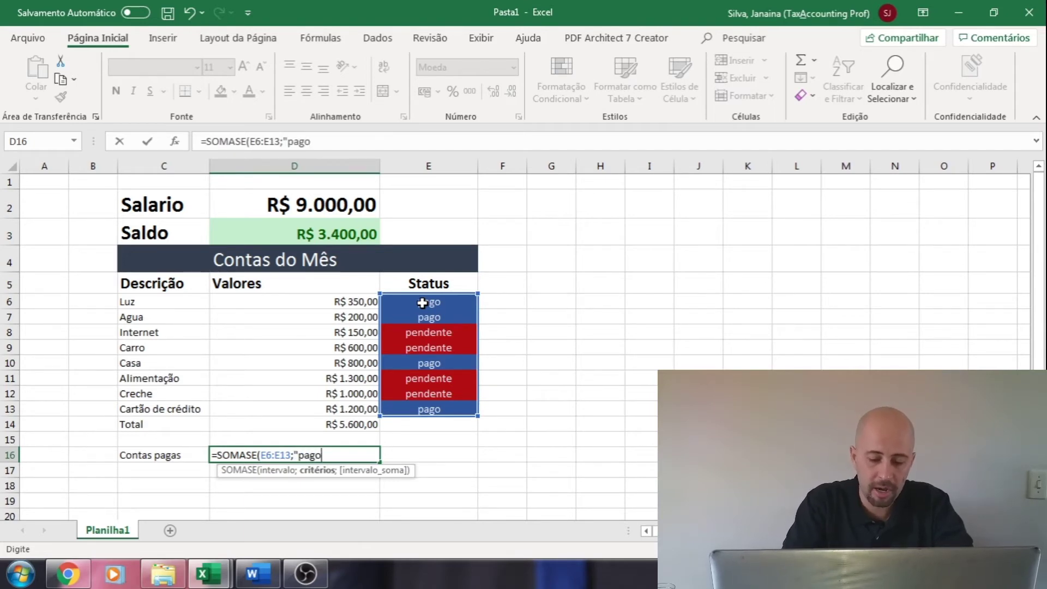
type("\"")
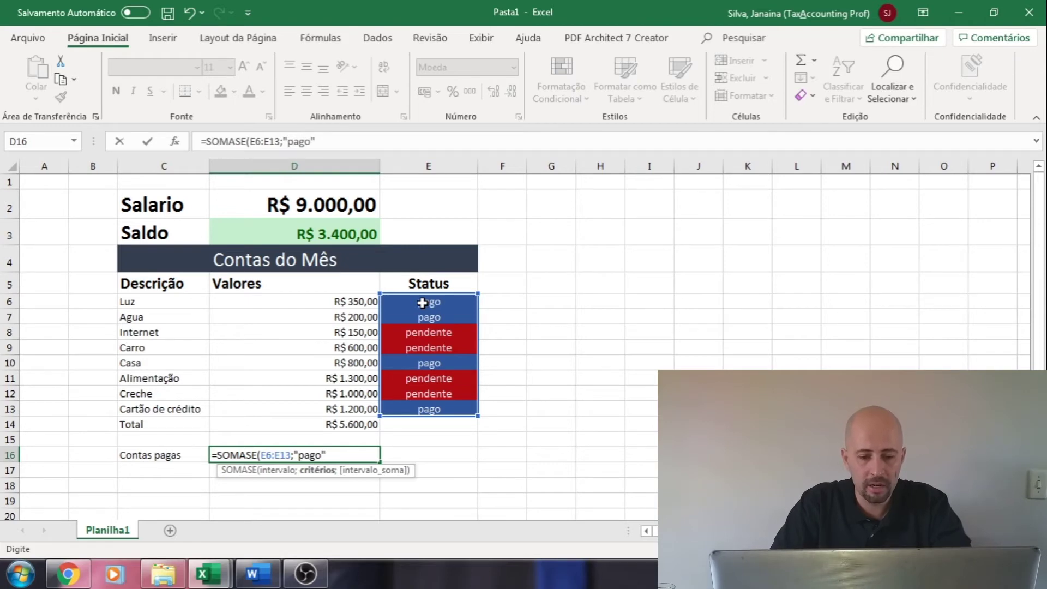
type(";")
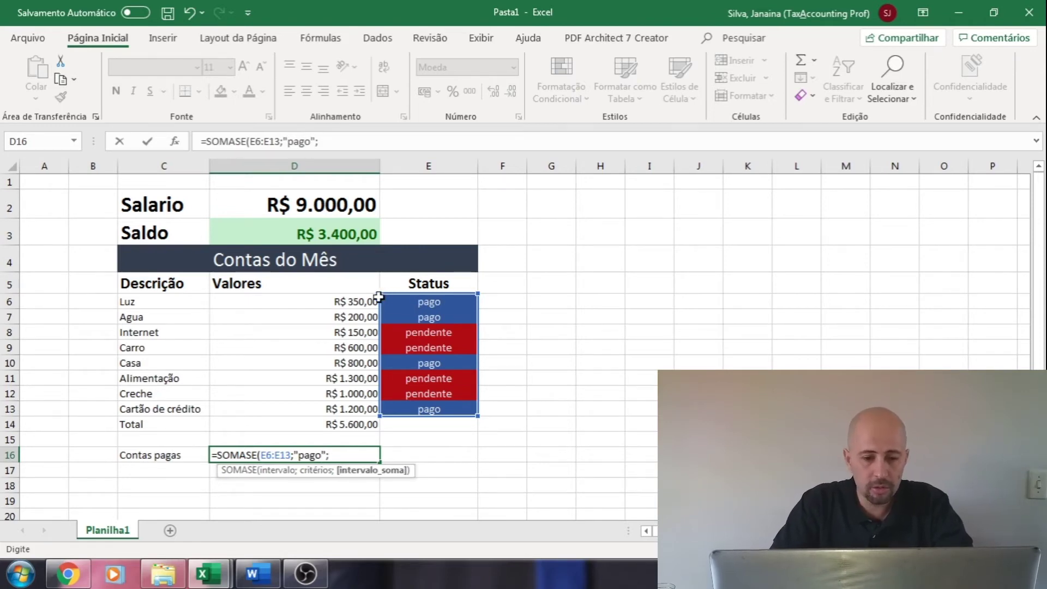
Use the Valores cells D6:D13 as the sum range and complete the formula =SOMASE(E6:E13;"pago";D6:D13).
left_click(354, 300)
key("shift+Down")
key("shift+Down")
key("shift+Down")
key("shift+Down")
key("shift+Down")
key("shift+Down")
key("shift+Down")
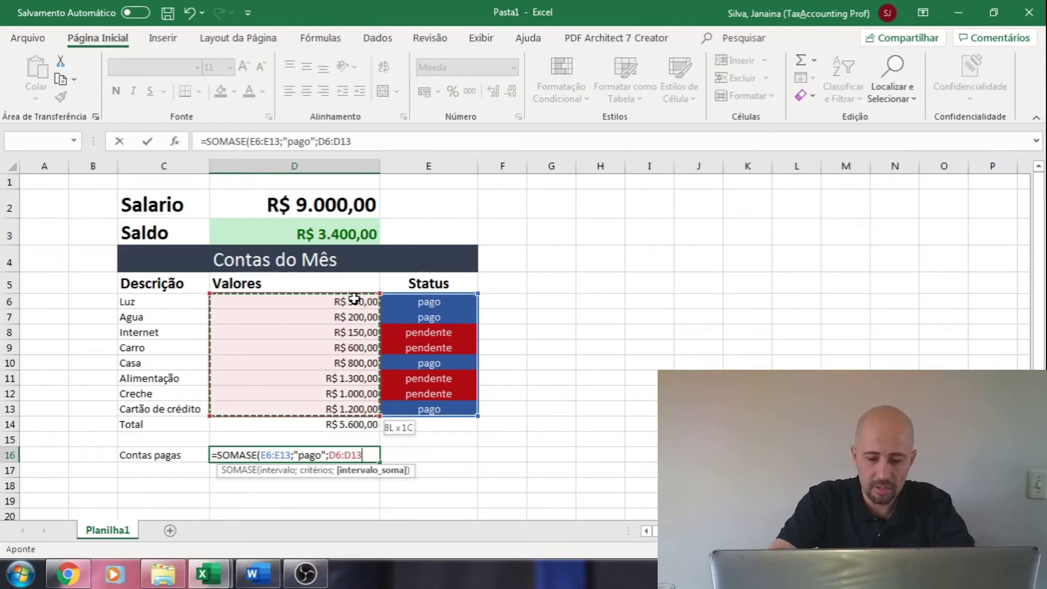
type(")")
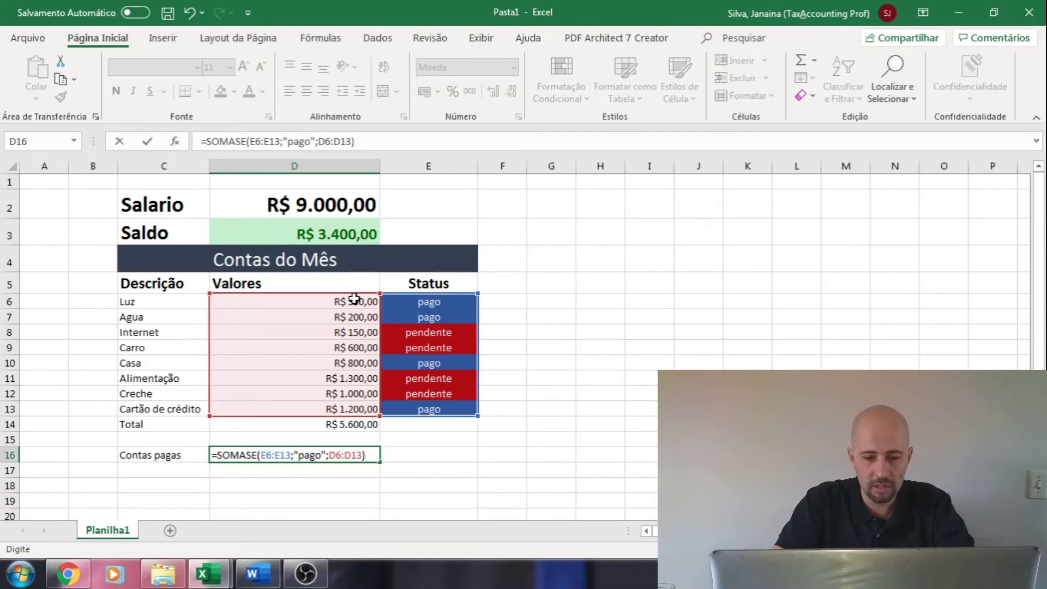
key("Return")
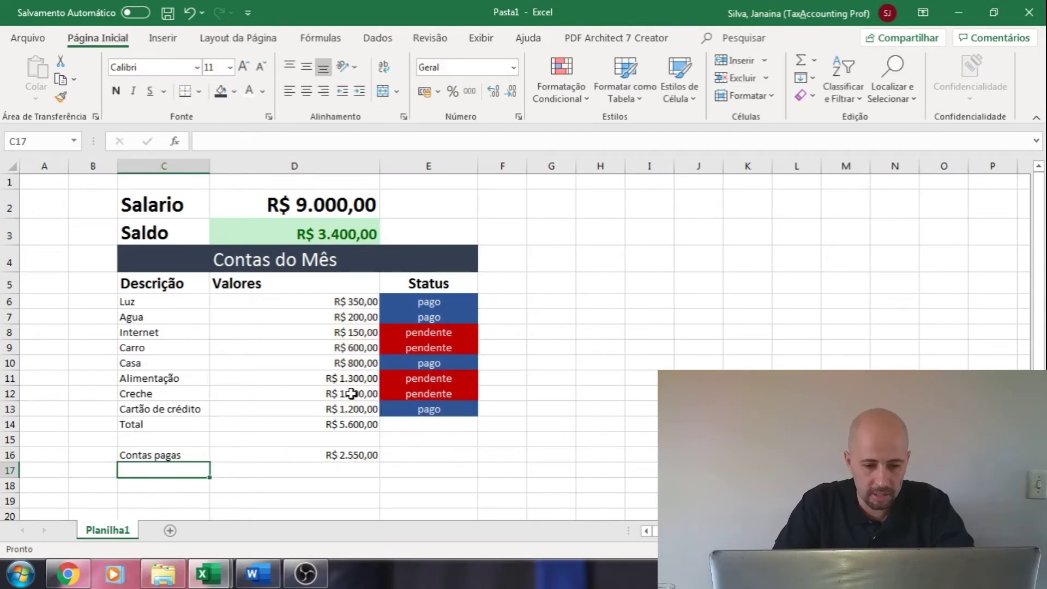
Increase the font size of the Contas pagas label and amount in C16:D16 to 18.
left_click_drag(340, 454, 164, 455)
left_click(243, 67)
left_click(244, 66)
left_click(244, 66)
left_click(245, 67)
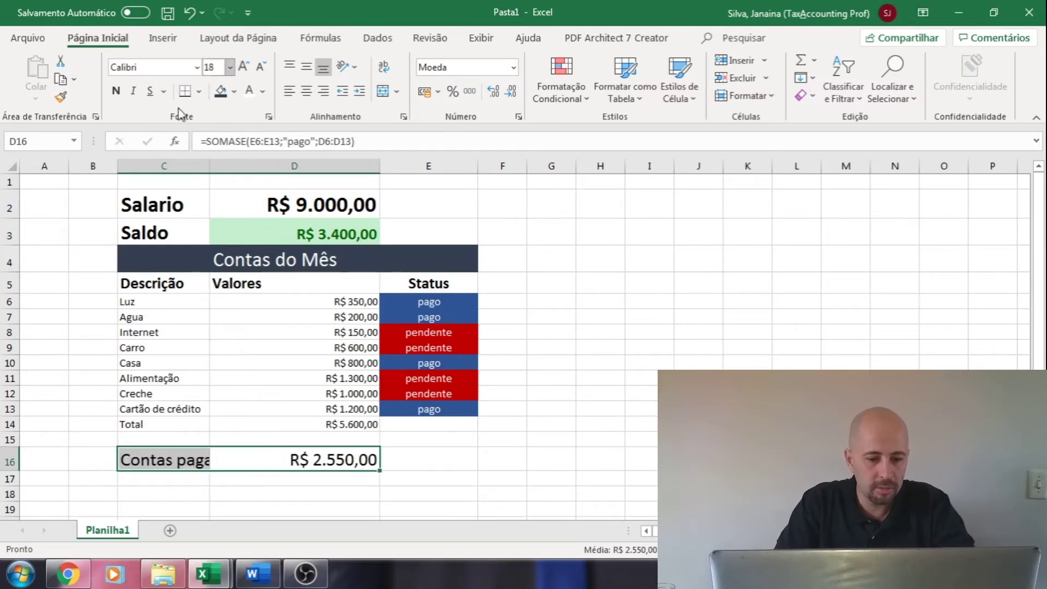
Make the Contas pagas row C16:D16 bold and auto-fit the widths of columns D and C.
left_click(116, 92)
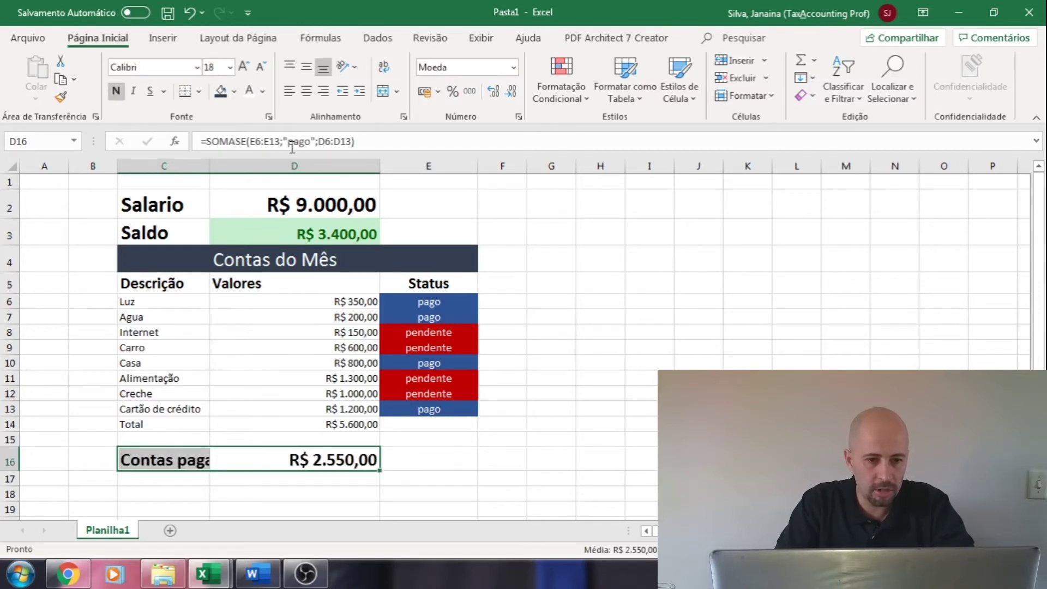
double_click(380, 166)
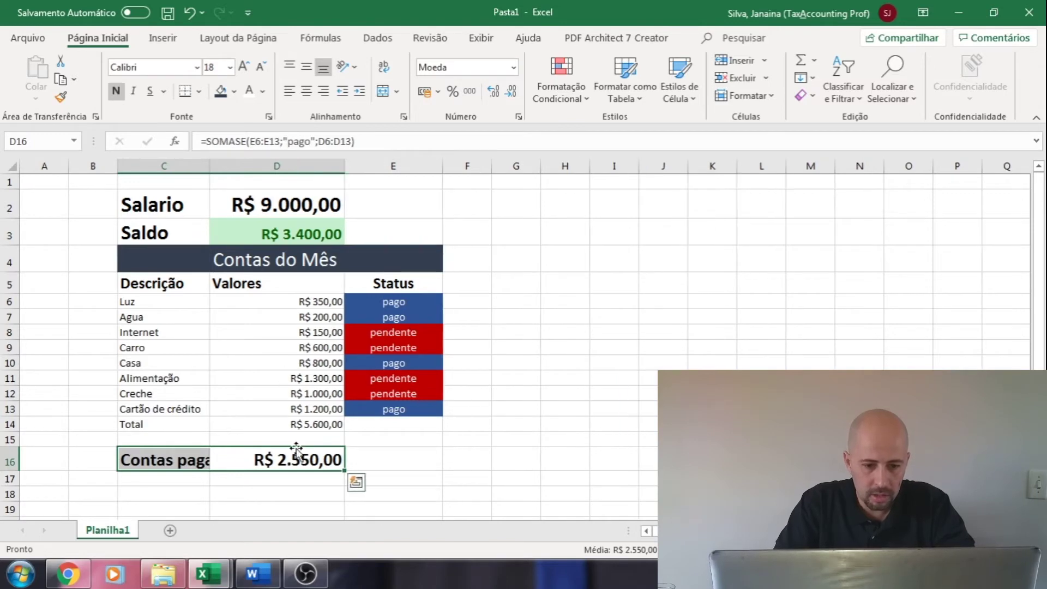
double_click(210, 161)
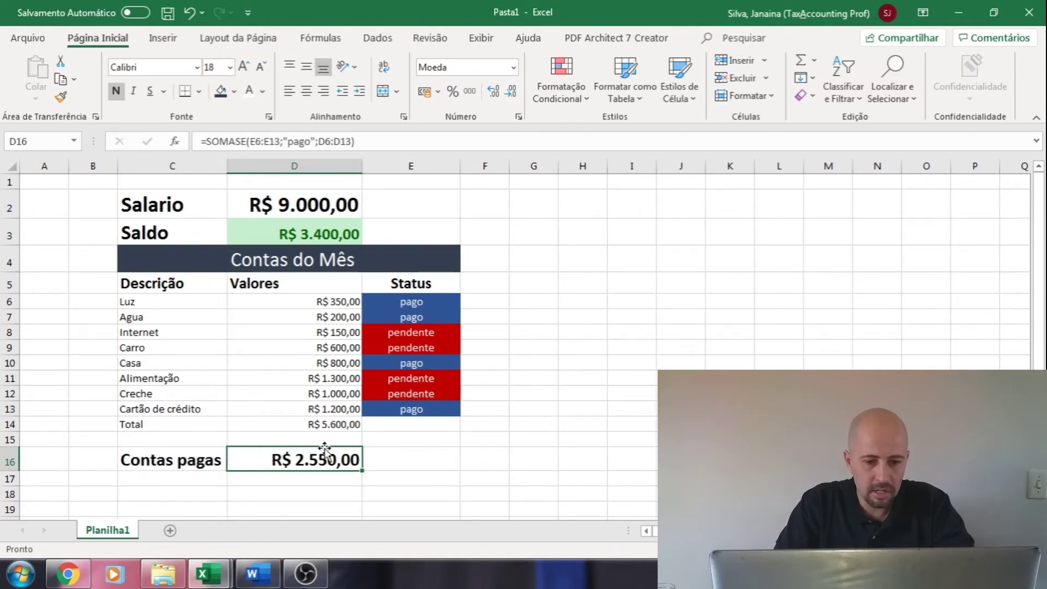
Label C17 "Conta pendente" and begin a SOMASE formula in D17.
left_click(197, 474)
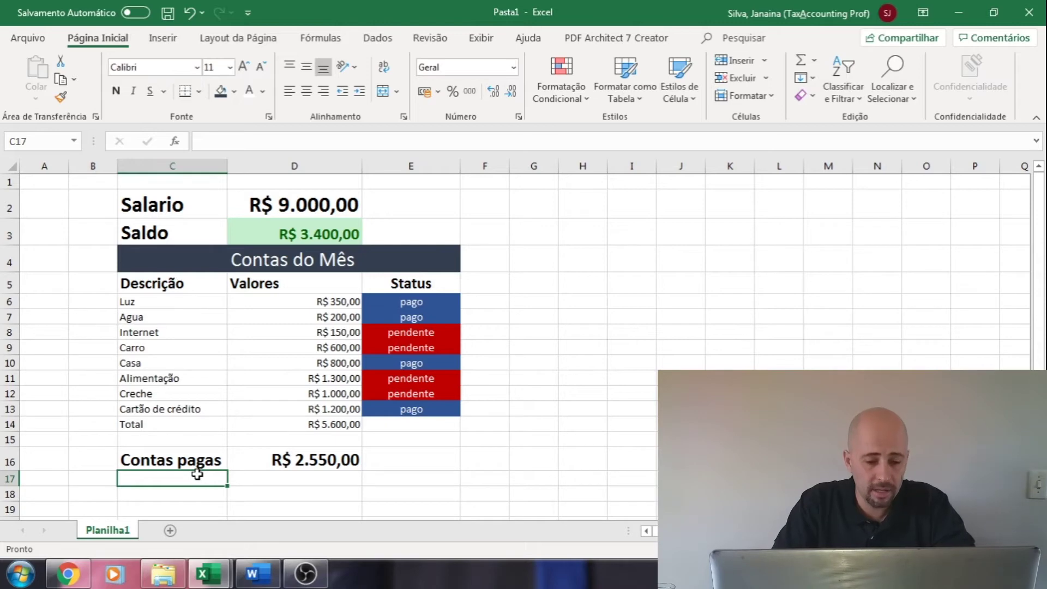
left_click(229, 577)
left_click(229, 490)
type("Conta pendente")
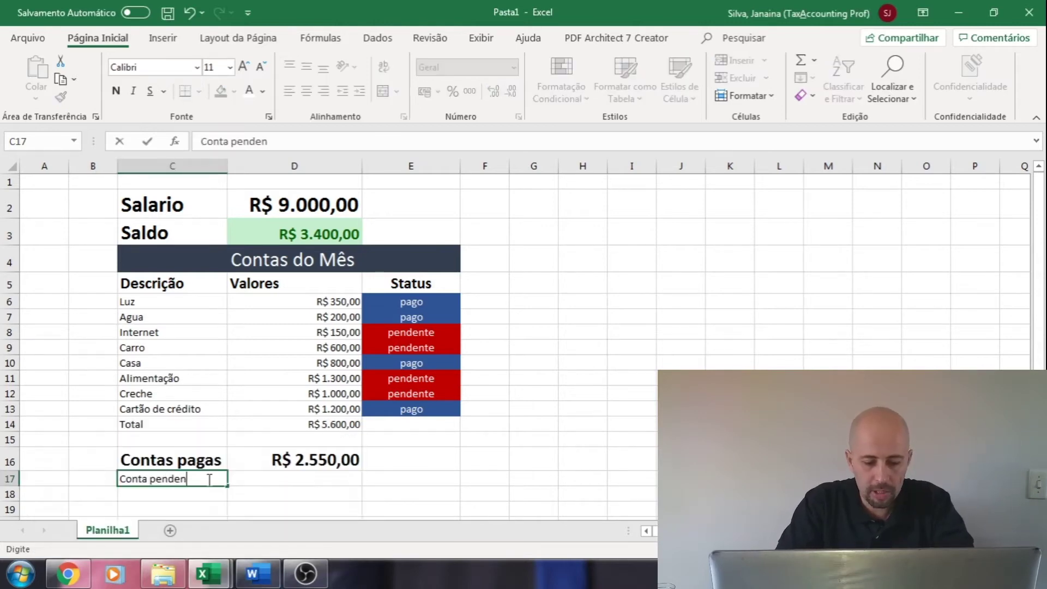
left_click(291, 480)
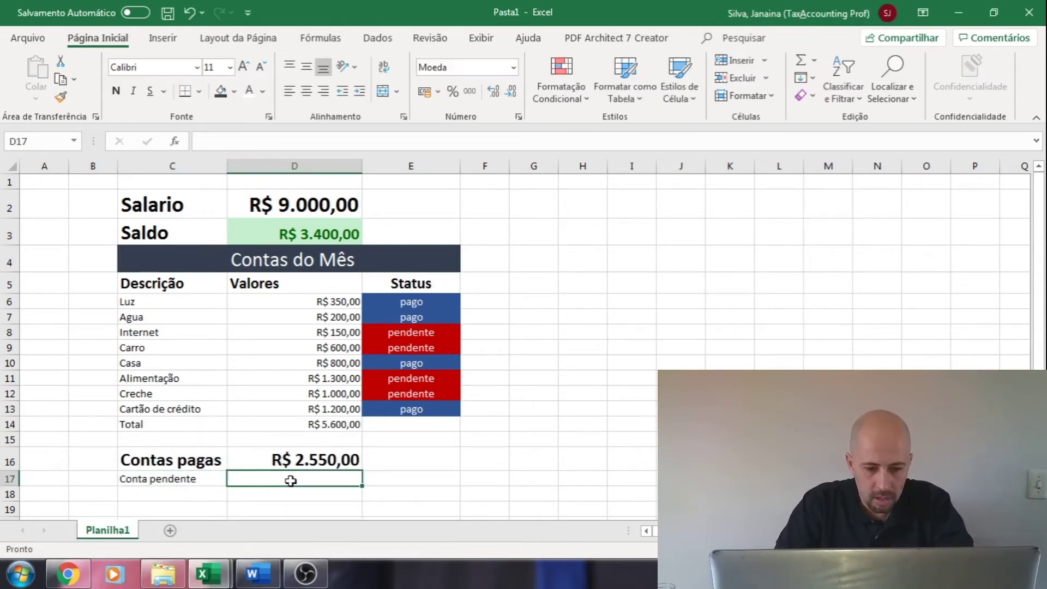
type("=")
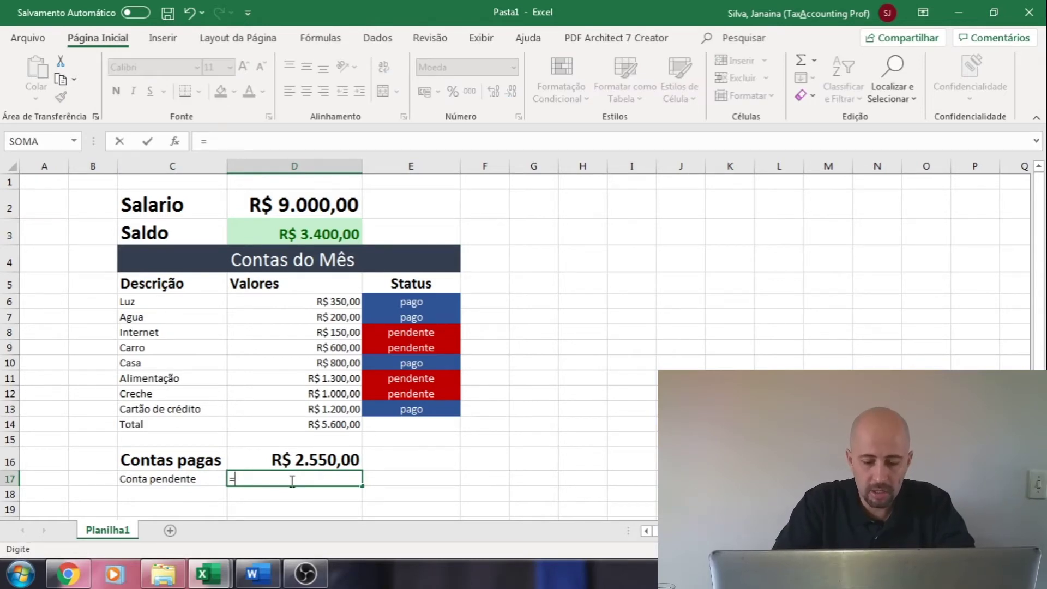
type("somase")
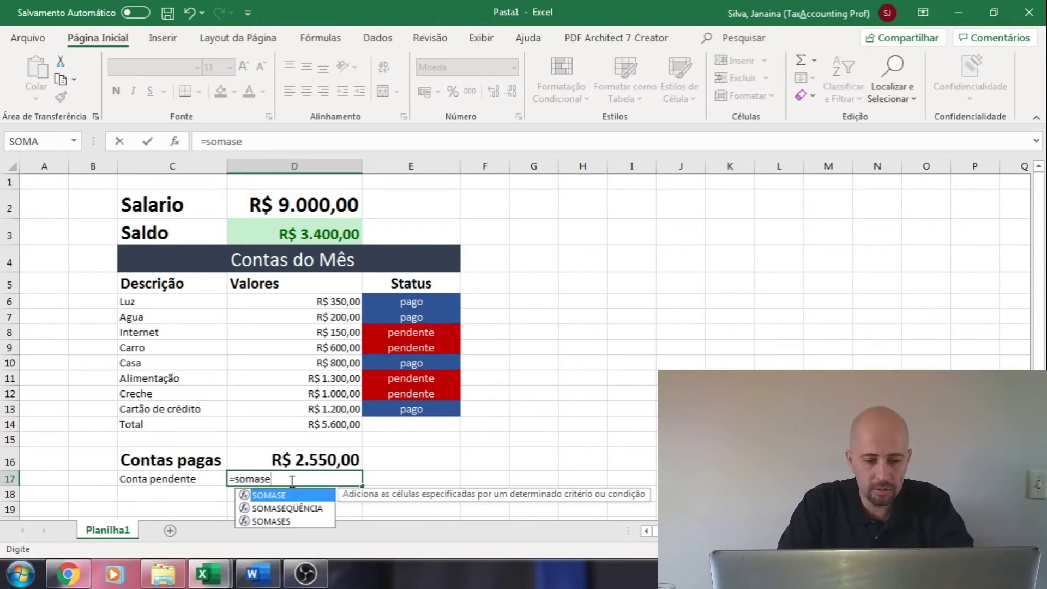
type("(")
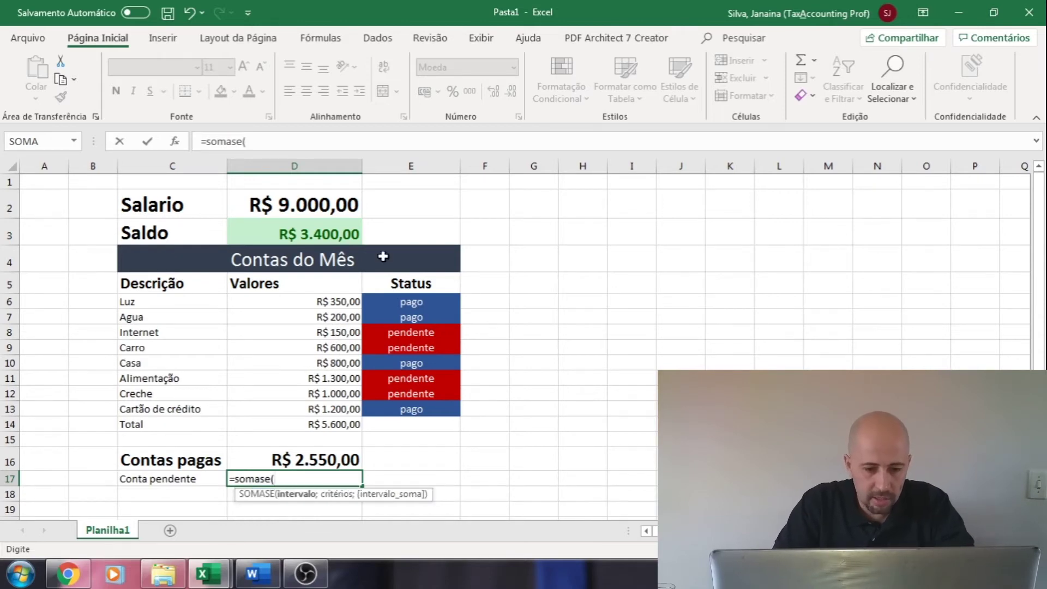
Set the D17 formula's criteria range to the Status cells E6:E13 and its criterion to "pendente".
left_click(408, 303)
key("shift+Down")
key("shift+Down")
key("shift+Down")
key("shift+Down")
key("shift+Down")
key("shift+Down")
key("shift+Down")
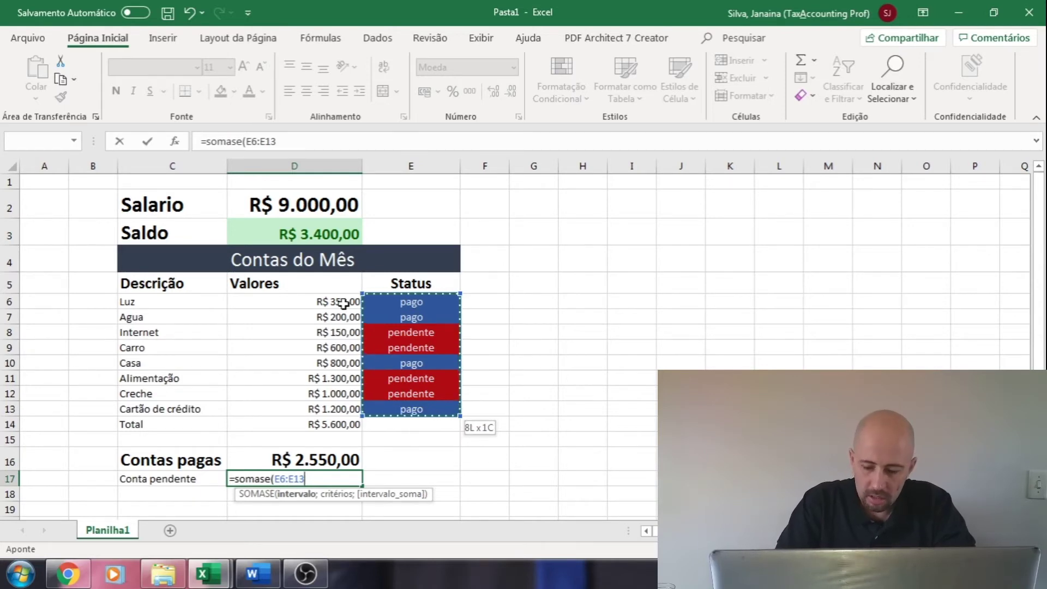
type(";")
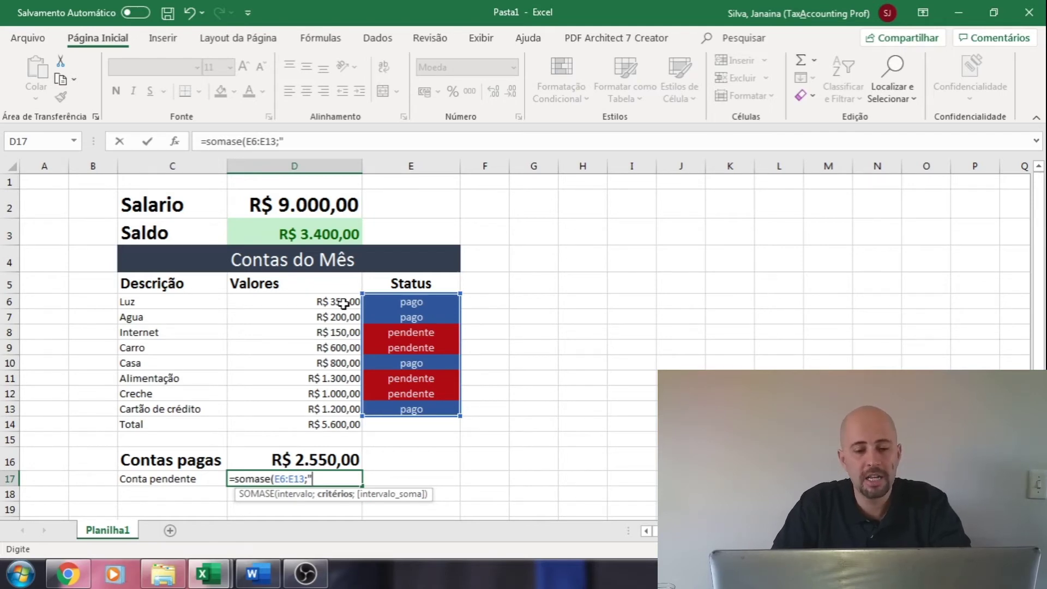
type("\"penden")
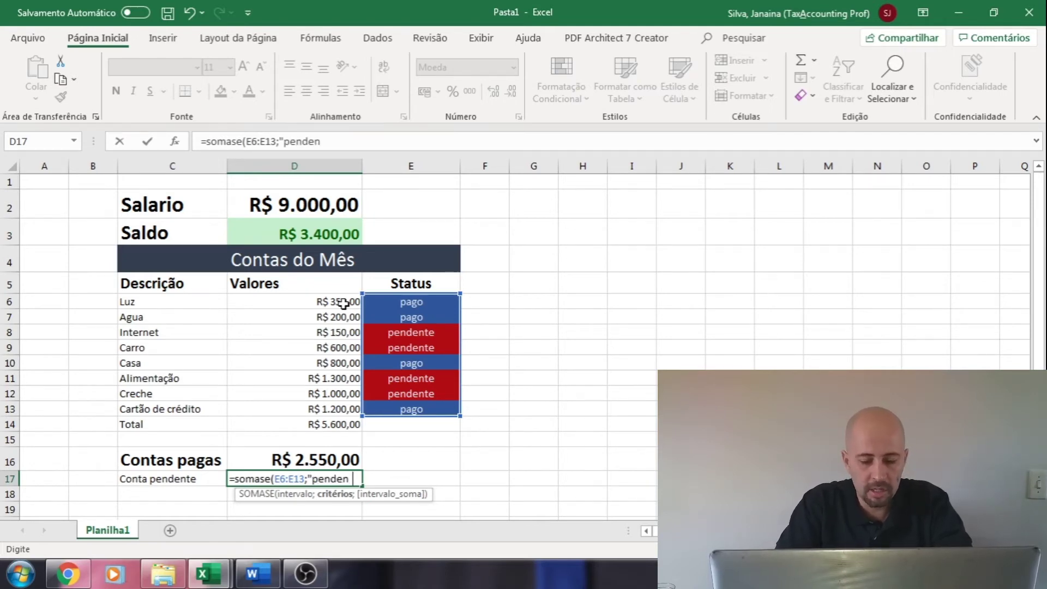
type("te\";")
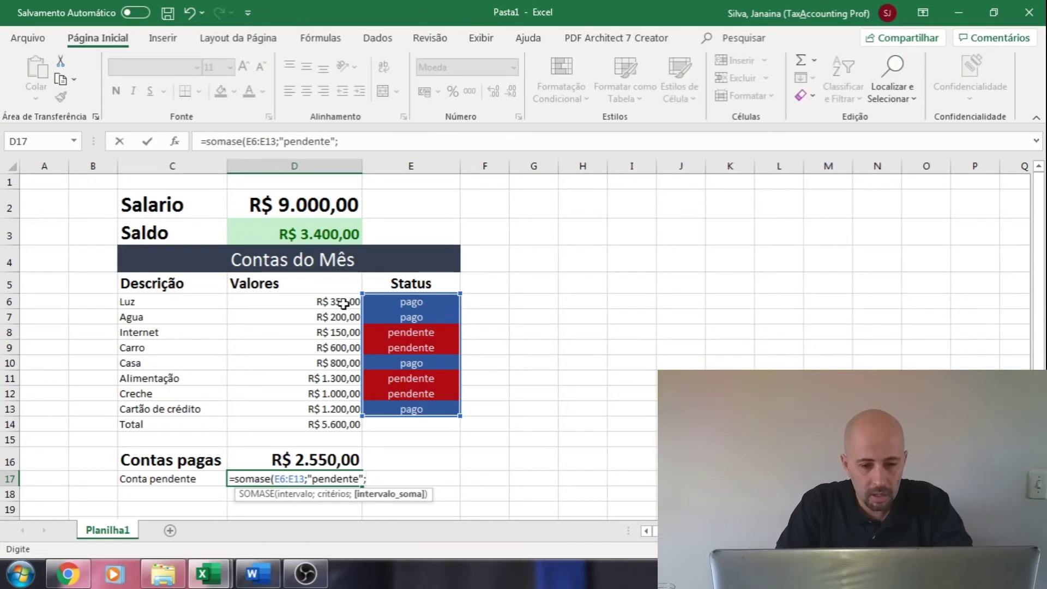
Use the Valores cells D6:D13 as the sum range and complete the formula =SOMASE(E6:E13;"pendente";D6:D13) in D17.
left_click_drag(343, 304, 343, 377)
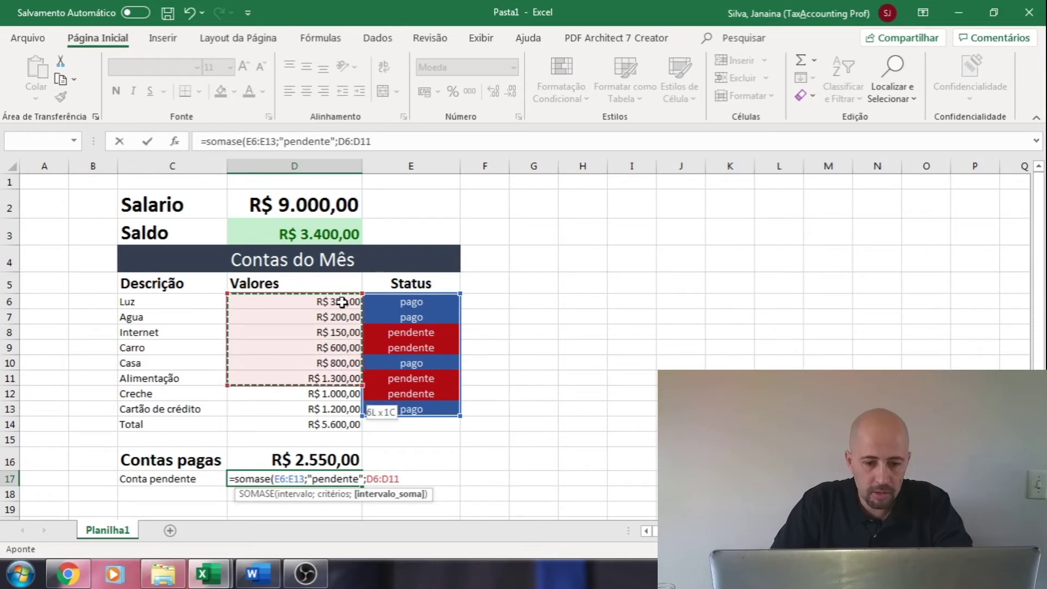
key("shift+Down")
key("shift+Down")
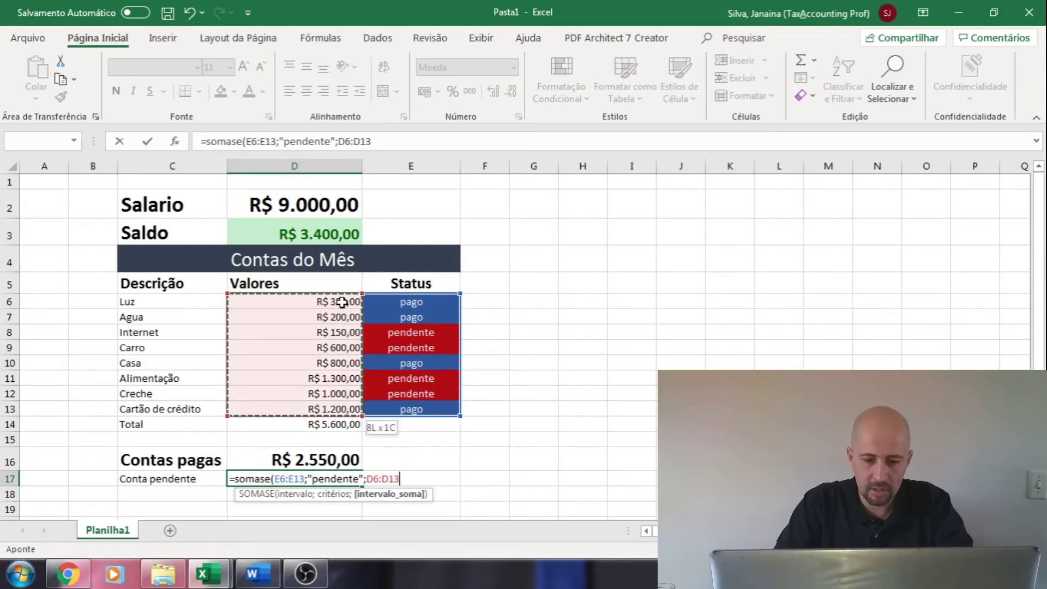
type(")")
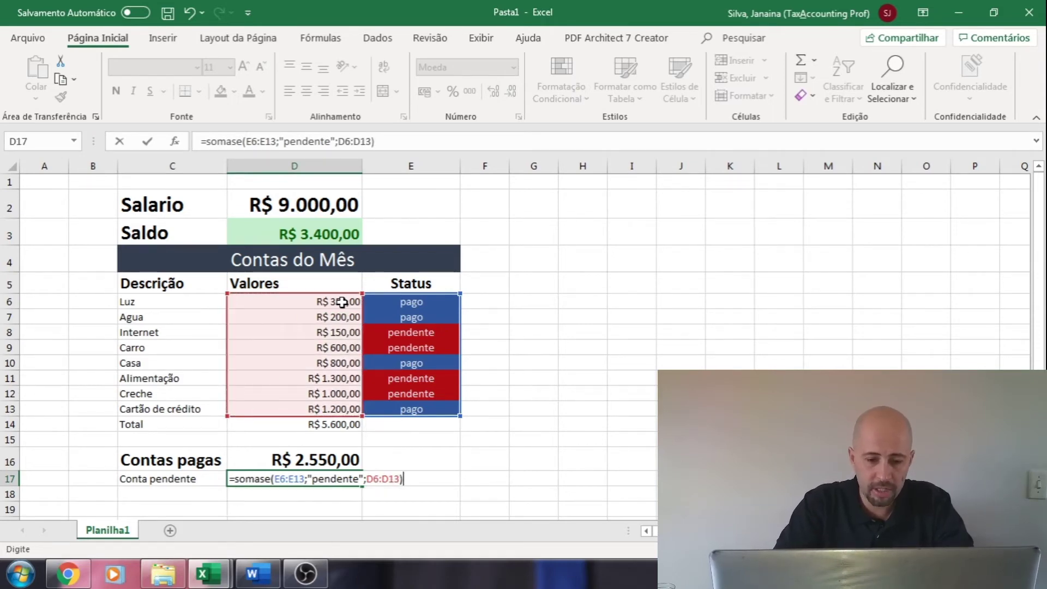
key("ctrl+Return")
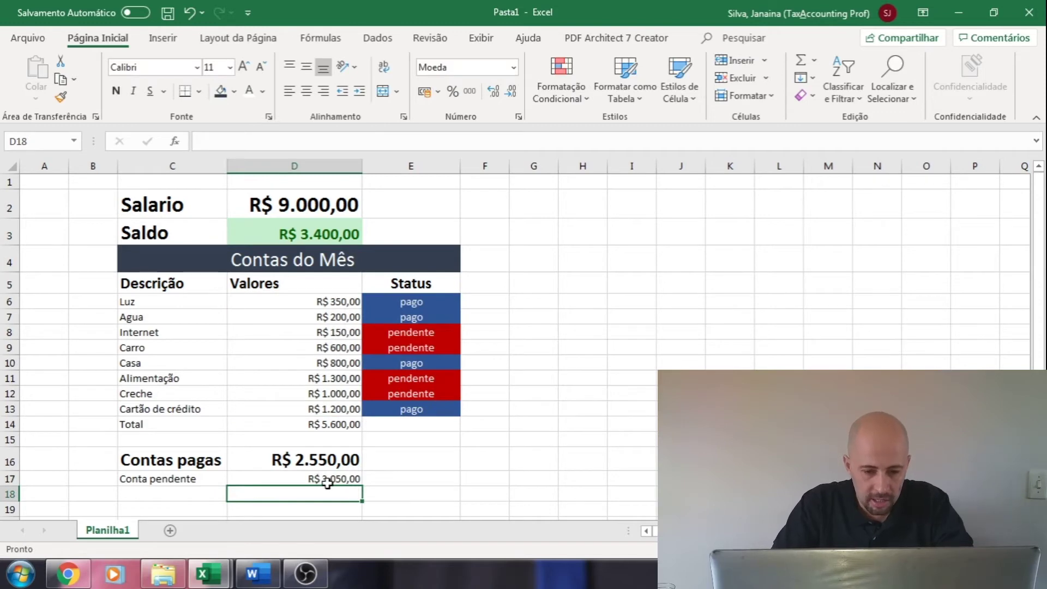
Format the Conta pendente row C17:D17 as bold at font size 18 and widen column C to fit the label.
left_click_drag(327, 482, 164, 480)
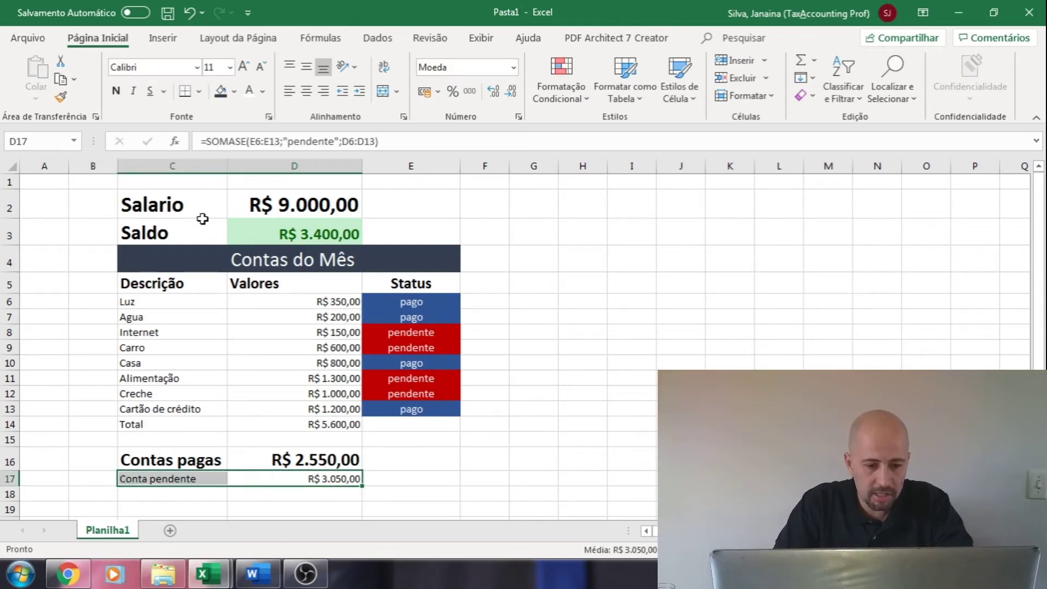
left_click(115, 91)
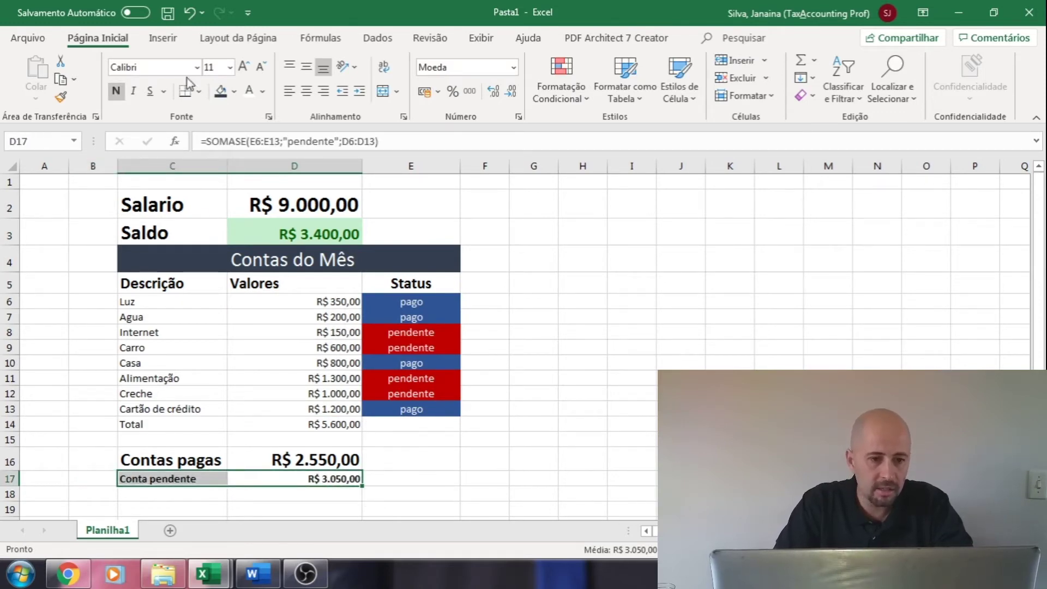
left_click(244, 67)
left_click(244, 68)
left_click(244, 67)
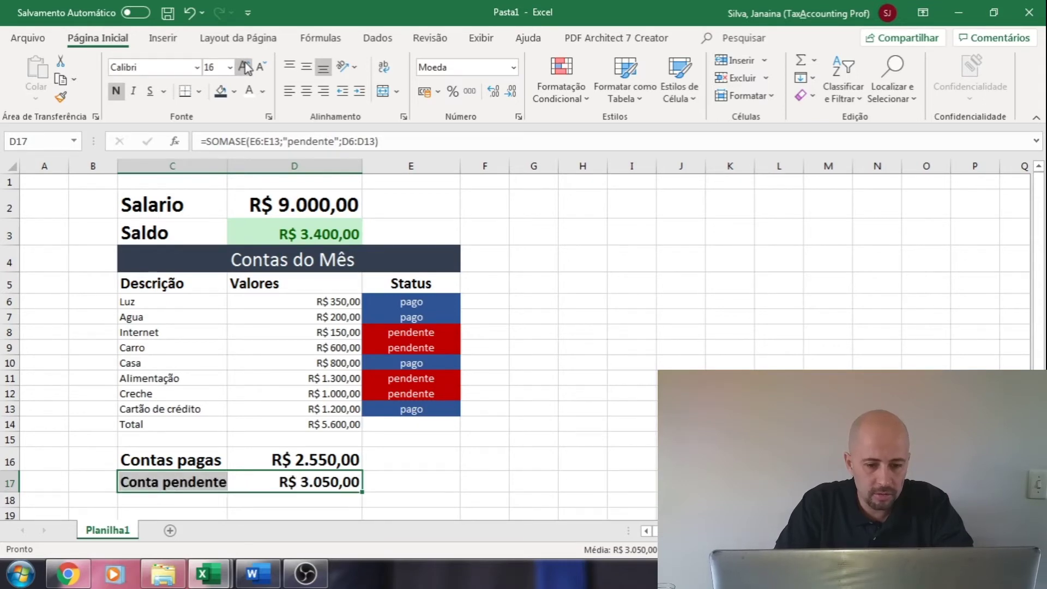
left_click(244, 67)
left_click_drag(229, 161, 251, 161)
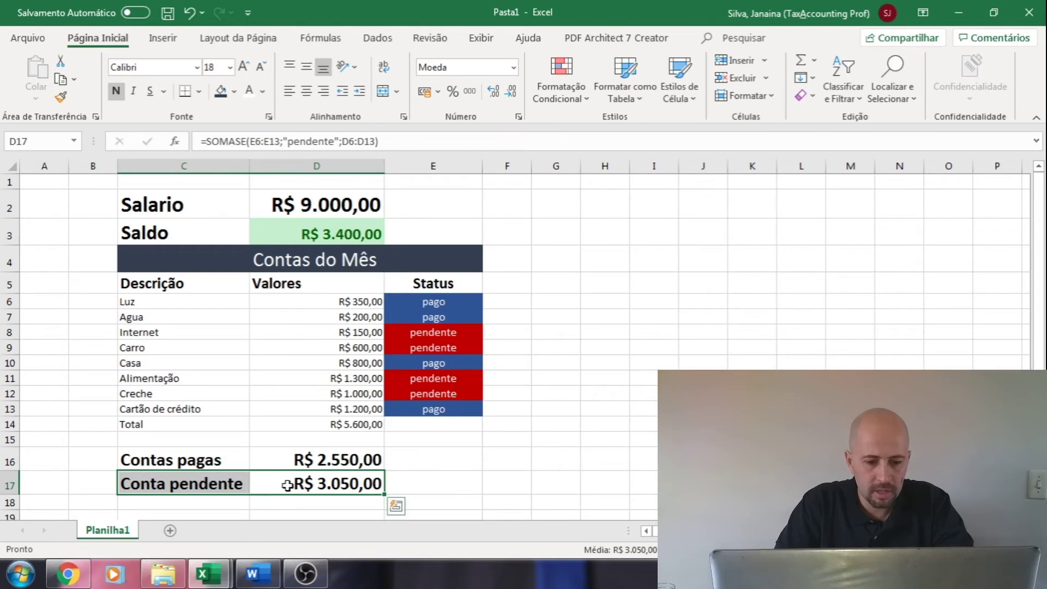
left_click(232, 489)
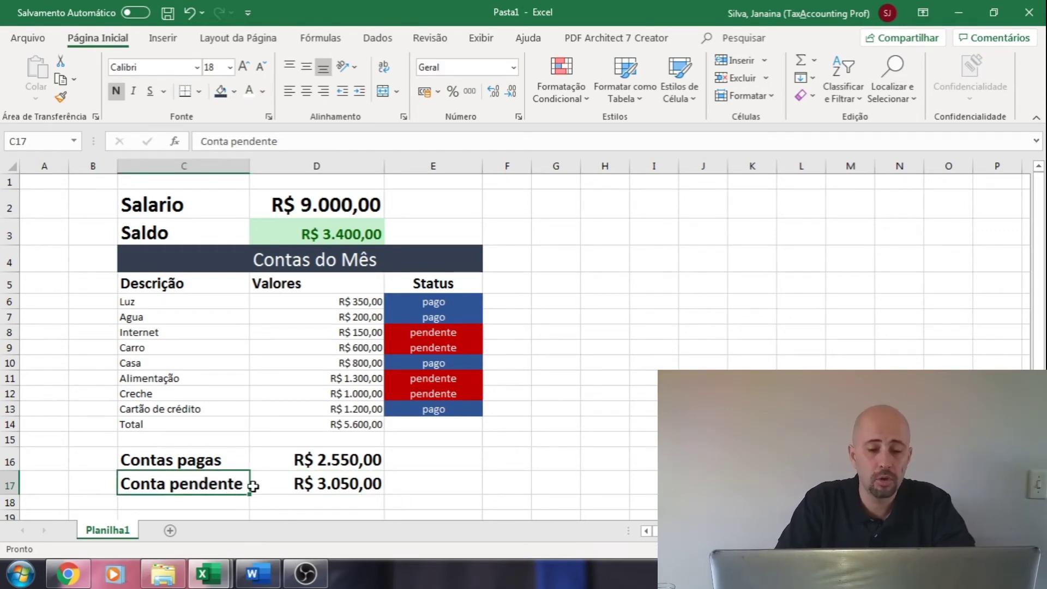
left_click(188, 505)
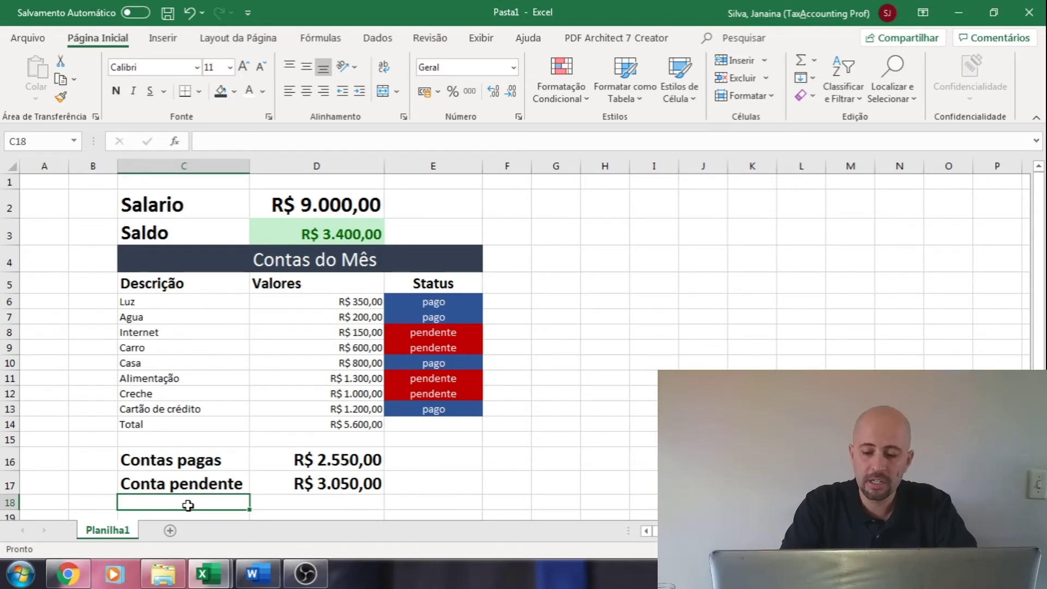
type("=")
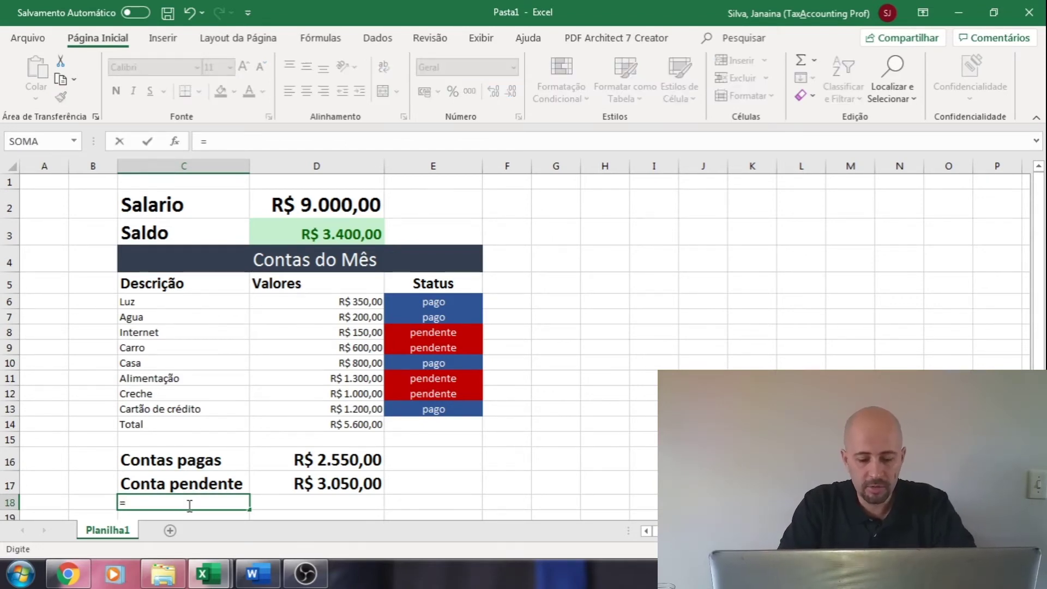
type("cont")
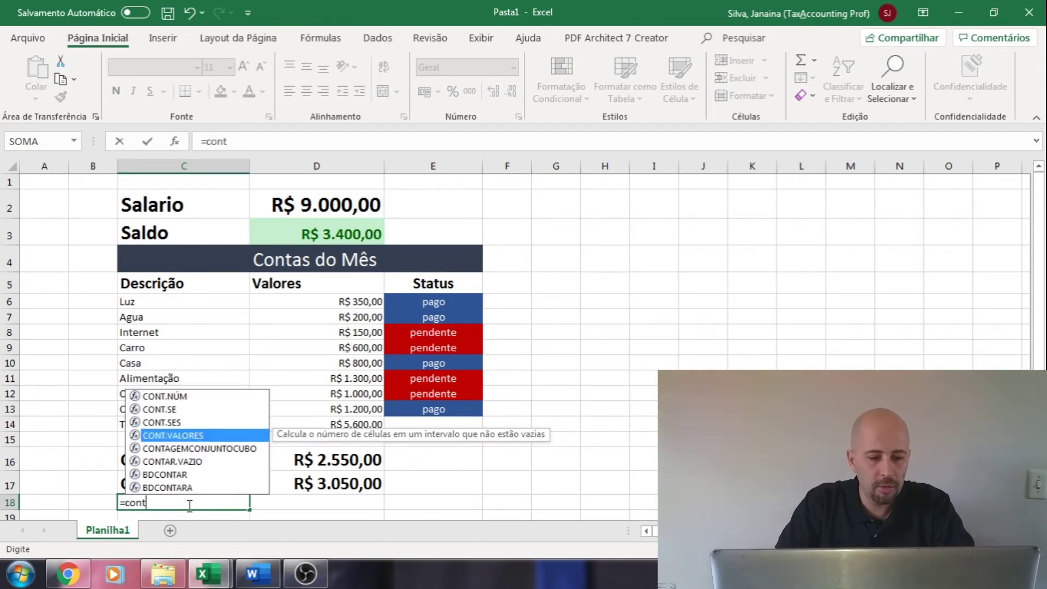
key("Tab")
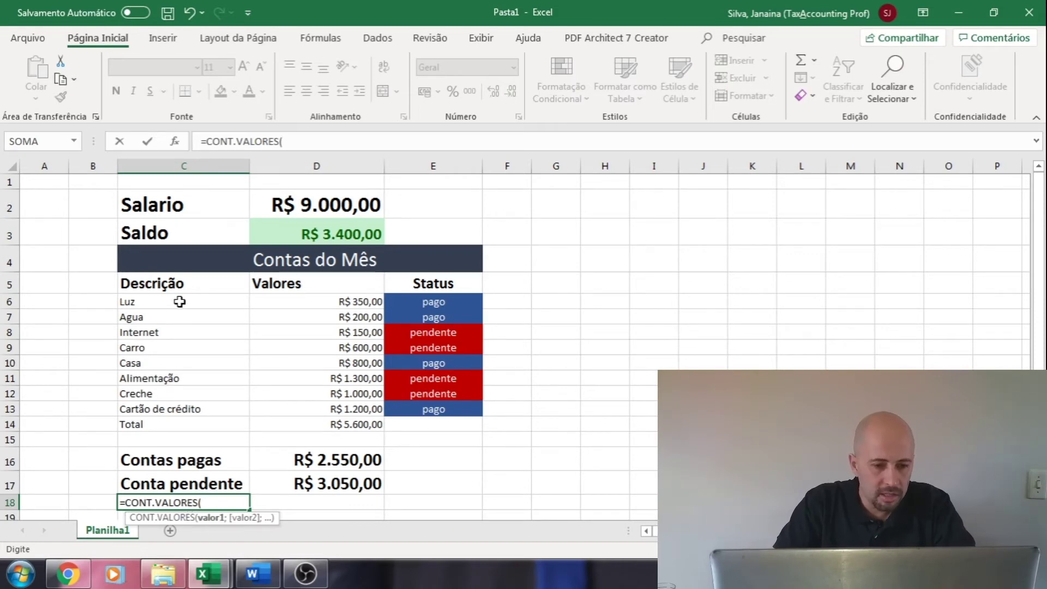
left_click(180, 302)
key("shift+Down")
key("shift+Down")
key("shift+Down")
key("shift+Down")
key("shift+Down")
key("shift+Down")
key("shift+Down")
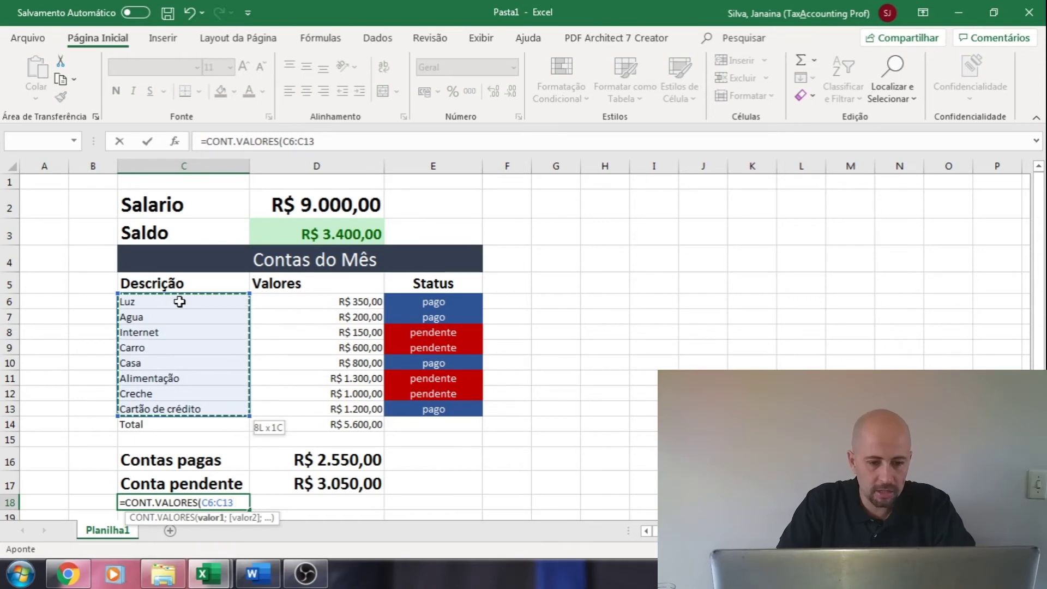
type(")")
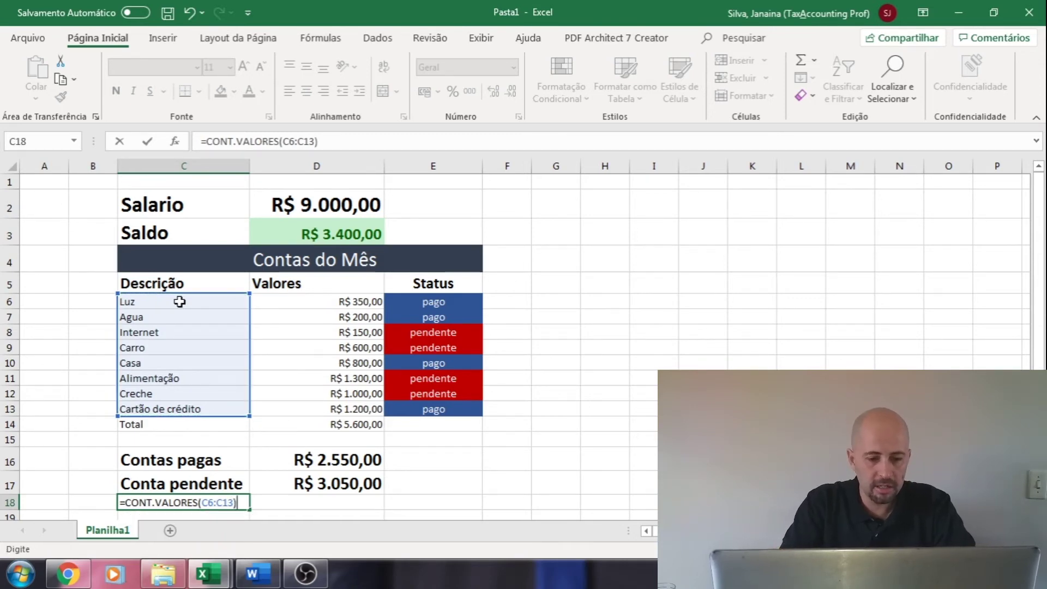
key("Escape")
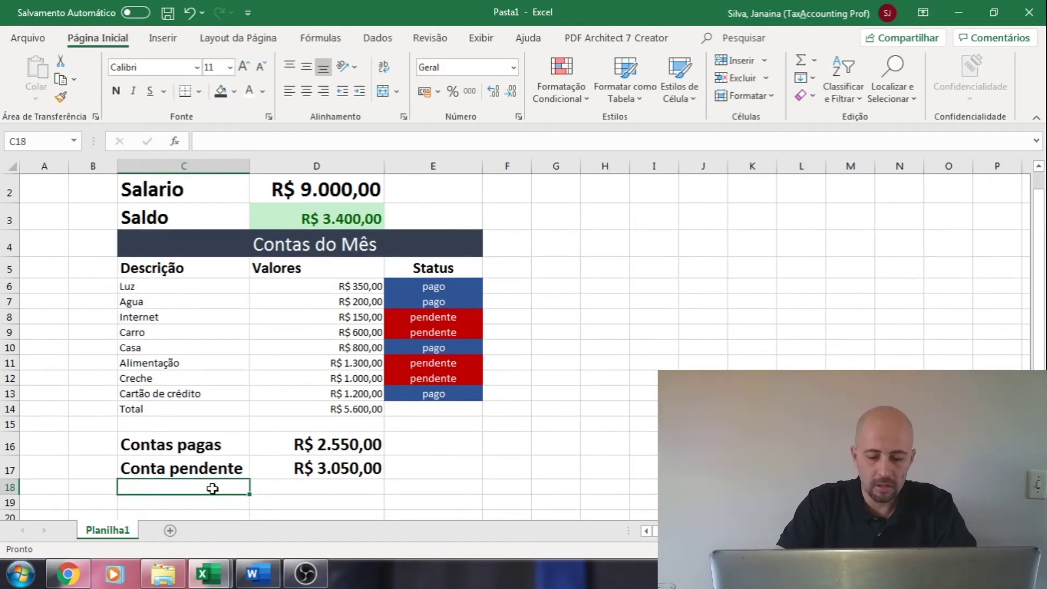
Label C18 "Numero de contas" and begin a CONT.VALORES formula in D18.
type("Numero ")
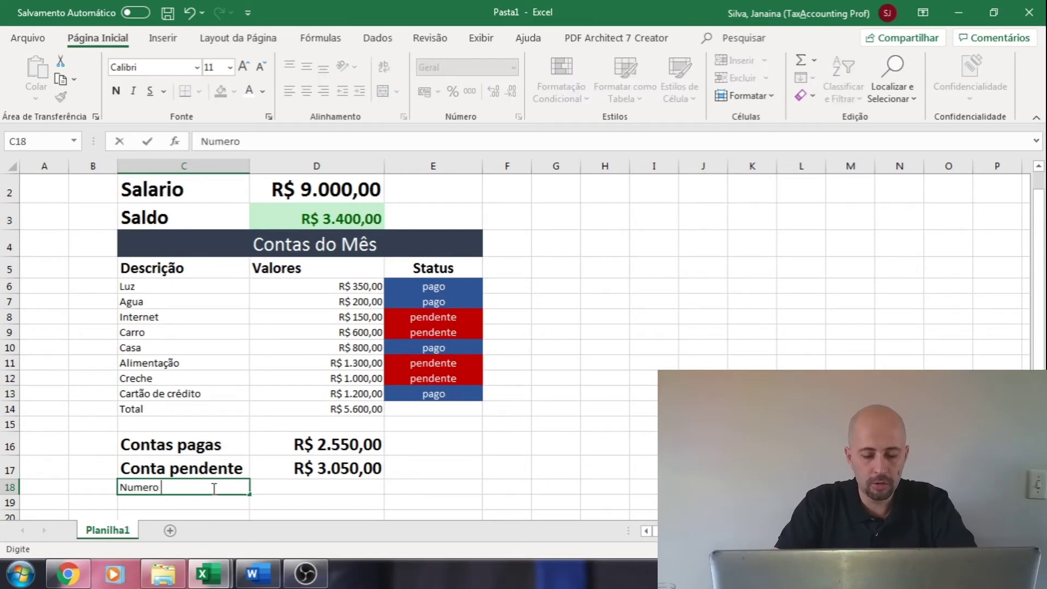
type("de contas")
key("Tab")
type("=co")
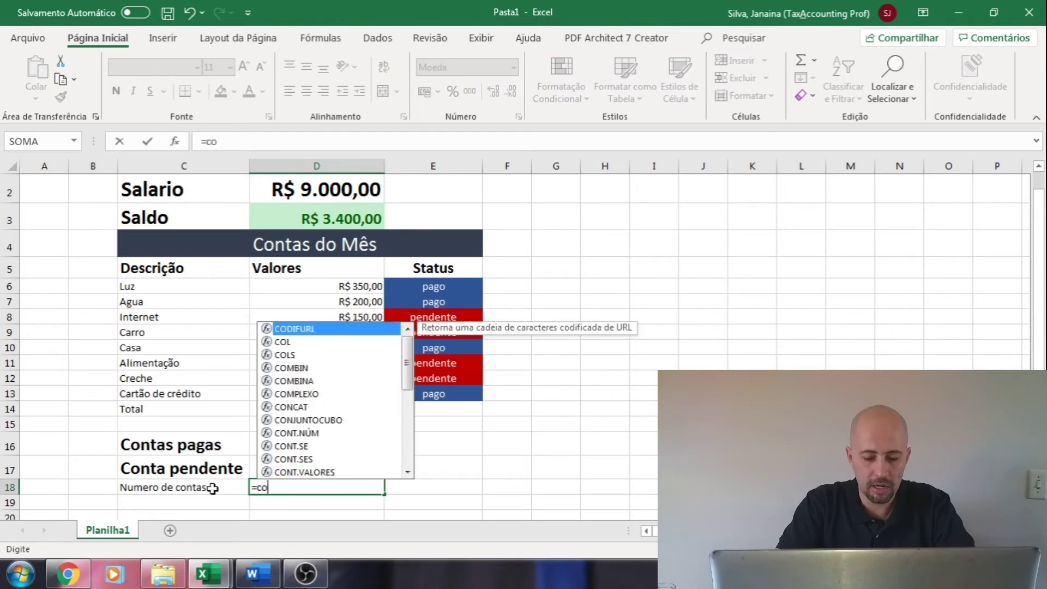
type("nt.valores(")
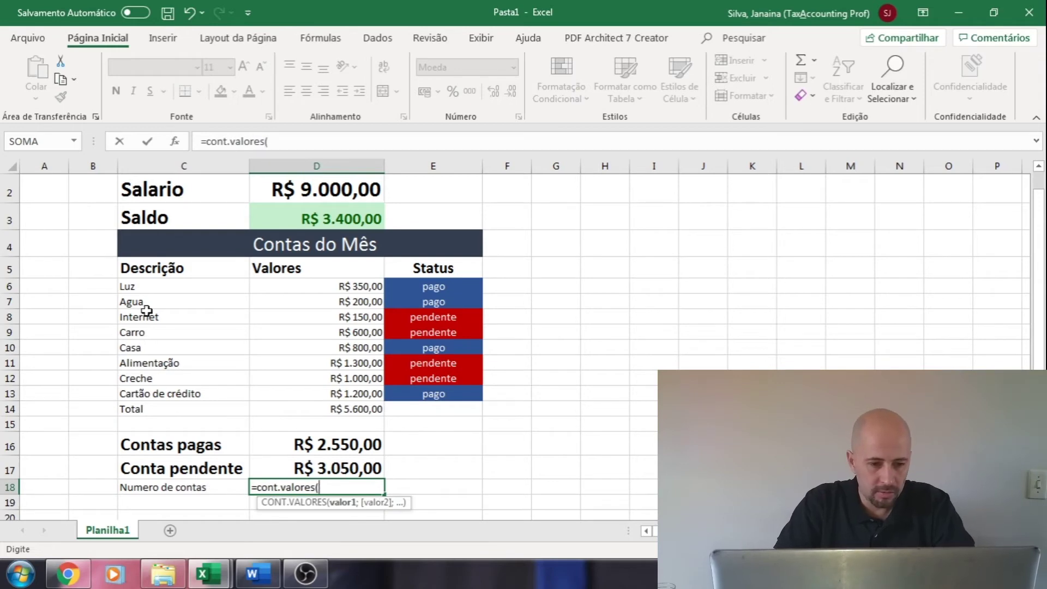
Use the bill descriptions C6:C13 as the range to count and complete the CONT.VALORES formula in D18.
left_click(153, 288)
key("shift+Down")
key("shift+Down")
key("shift+Down")
key("shift+Down")
key("shift+Down")
key("shift+Down")
key("shift+Down")
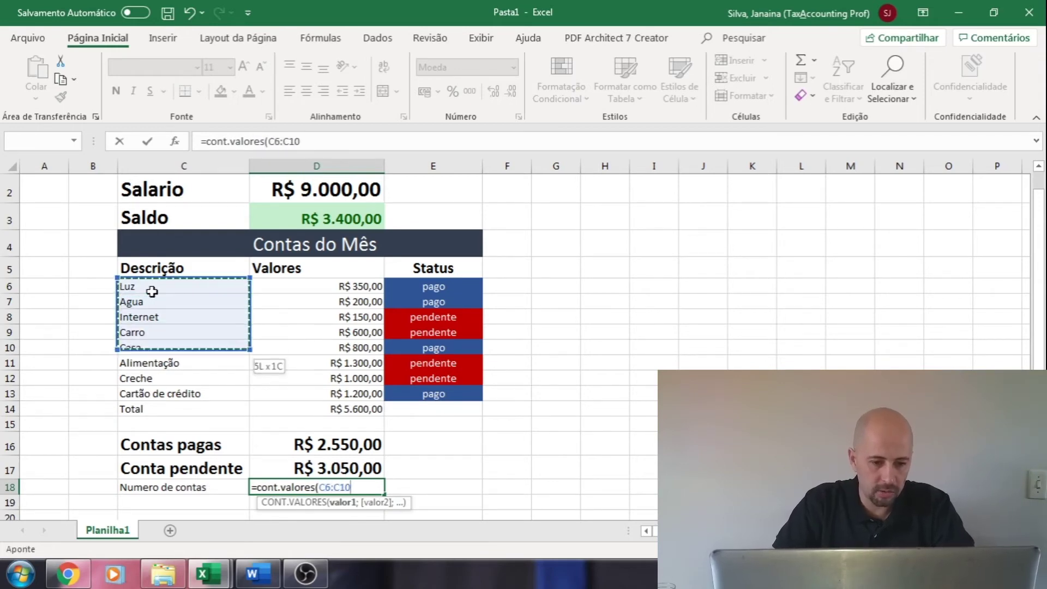
type(")")
key("Return")
key("Left")
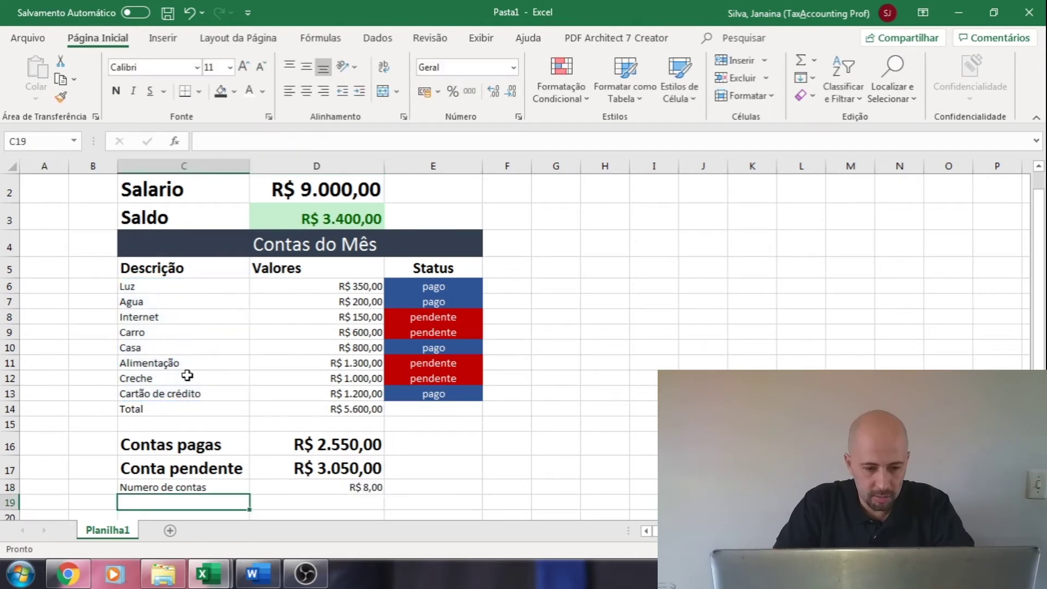
Format the Numero de contas row C18:D18 as bold at font size 14.
left_click(188, 491)
key("shift+Right")
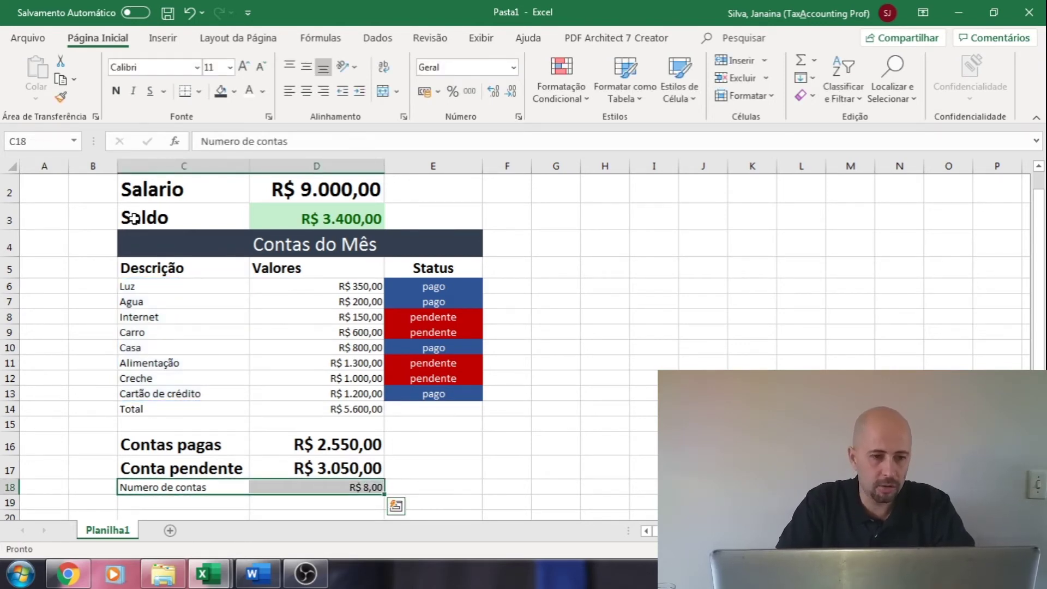
left_click(115, 91)
left_click(243, 67)
left_click(244, 67)
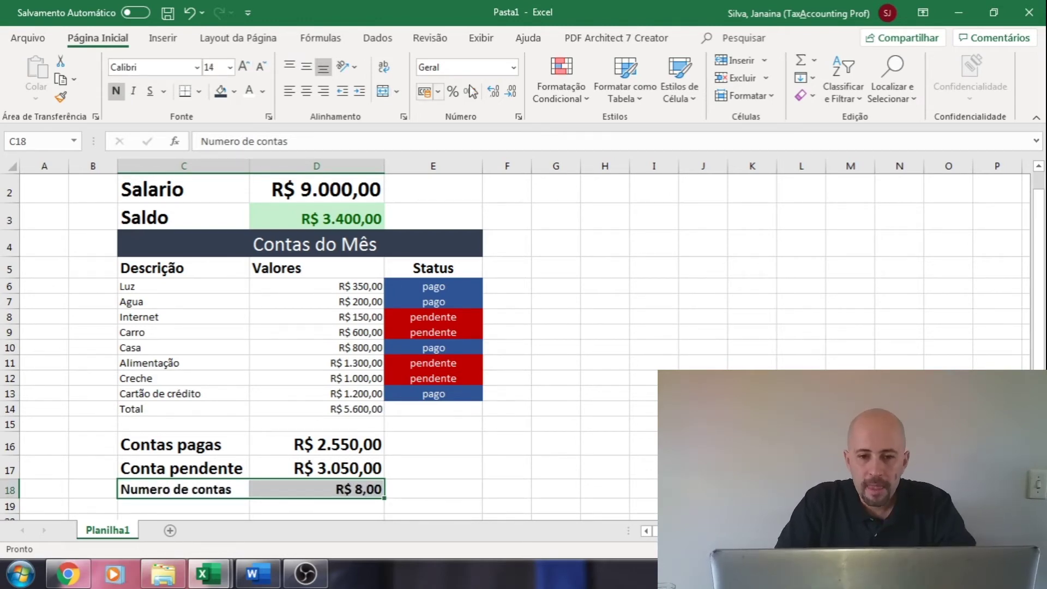
Apply the Número format to C18:D18 and remove both decimal places from the bill count.
left_click(513, 68)
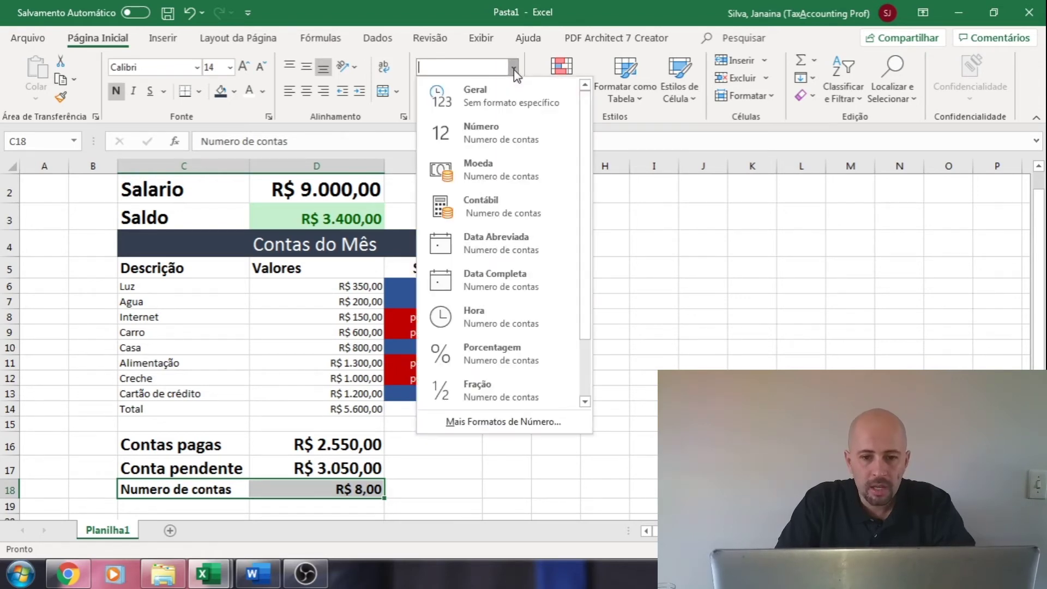
left_click(488, 133)
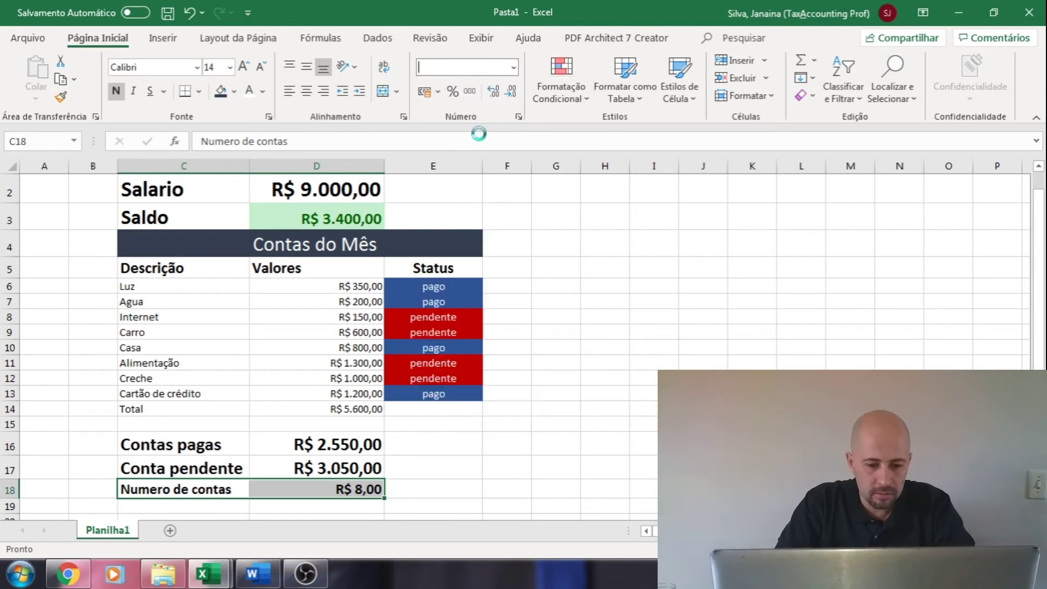
left_click(513, 67)
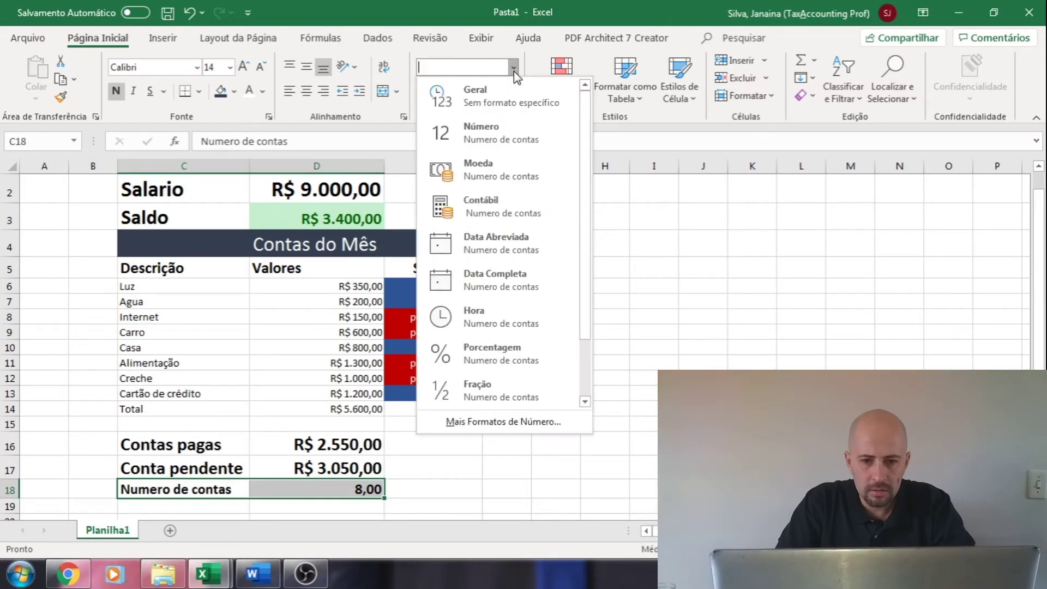
left_click(489, 132)
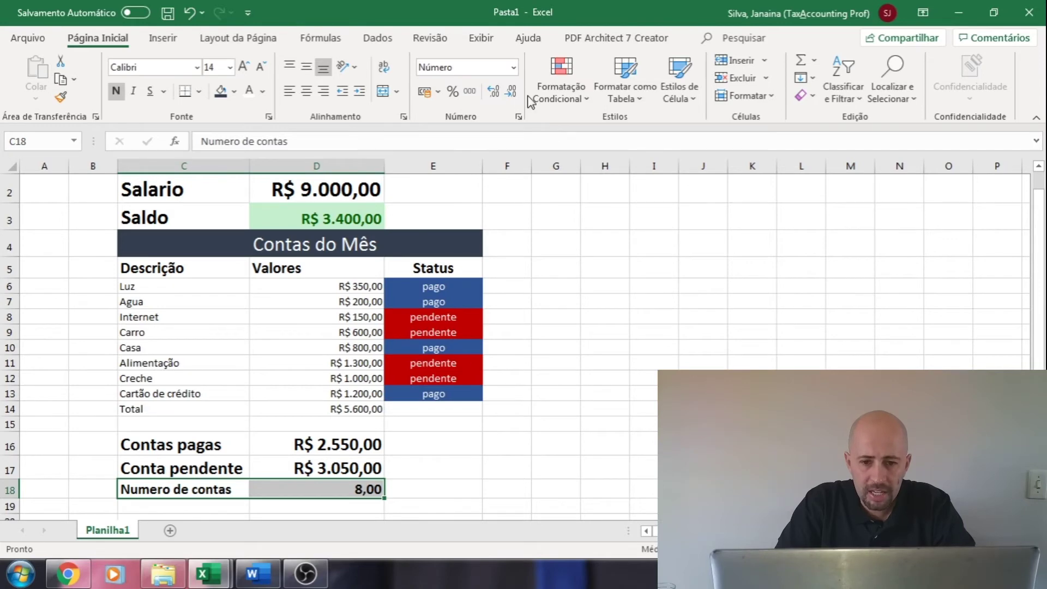
left_click(509, 93)
left_click(510, 94)
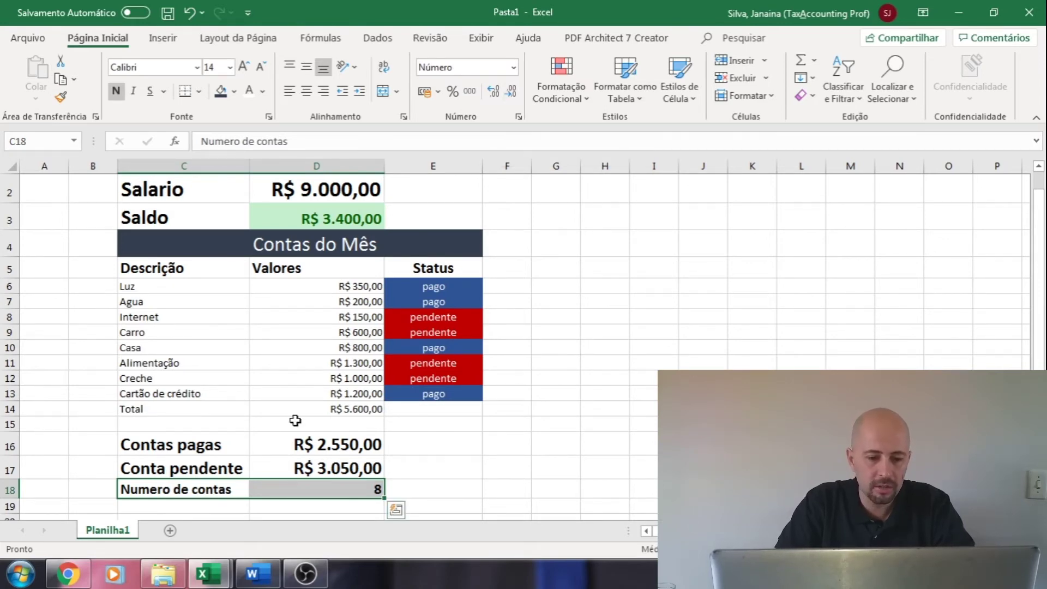
Center the bill count in D18 and set its font colour to standard red.
left_click(299, 489)
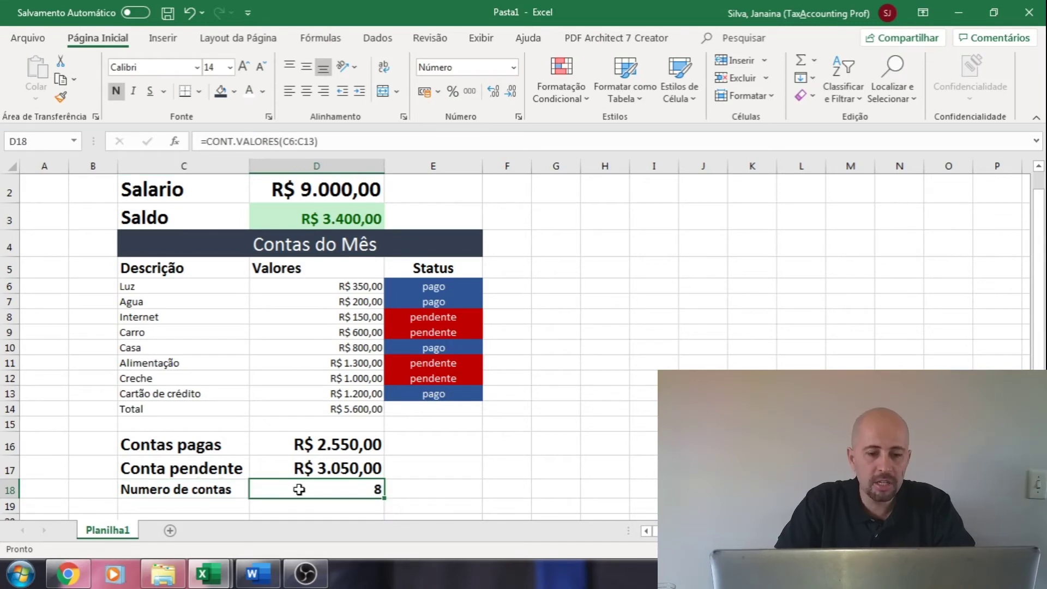
left_click(309, 94)
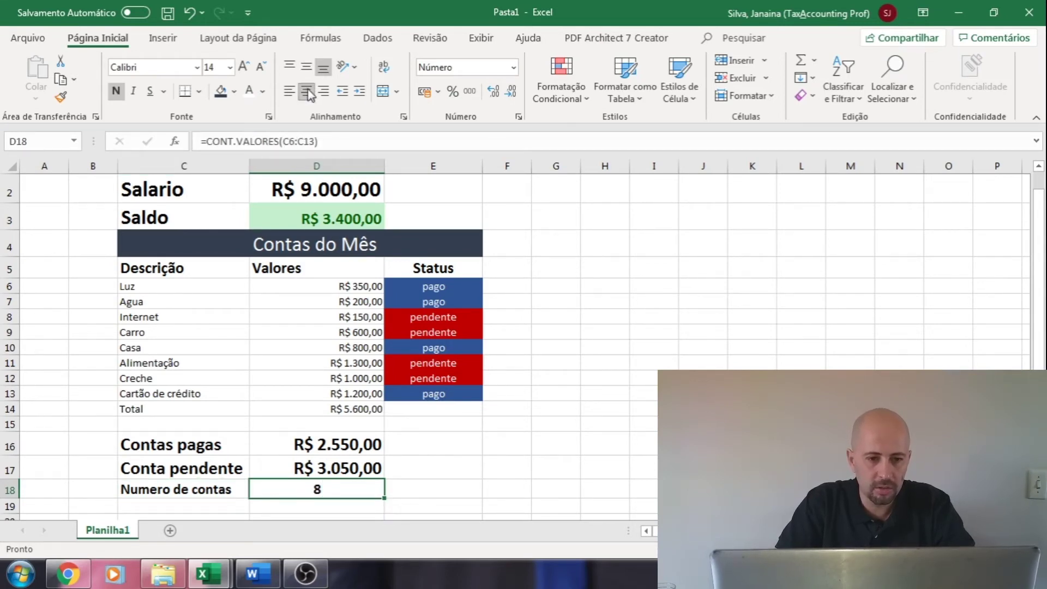
left_click(262, 93)
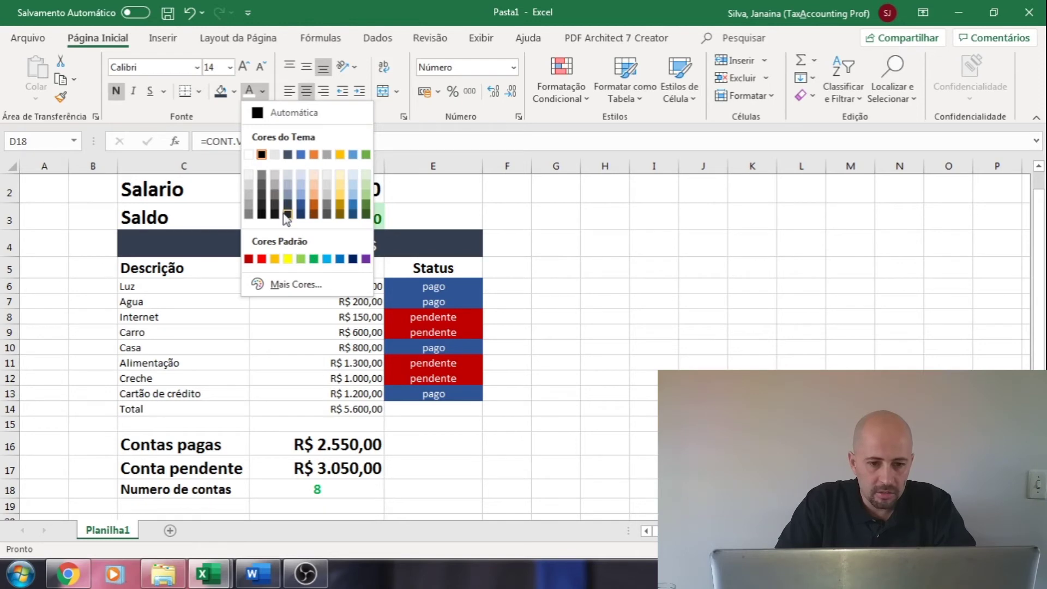
left_click(262, 259)
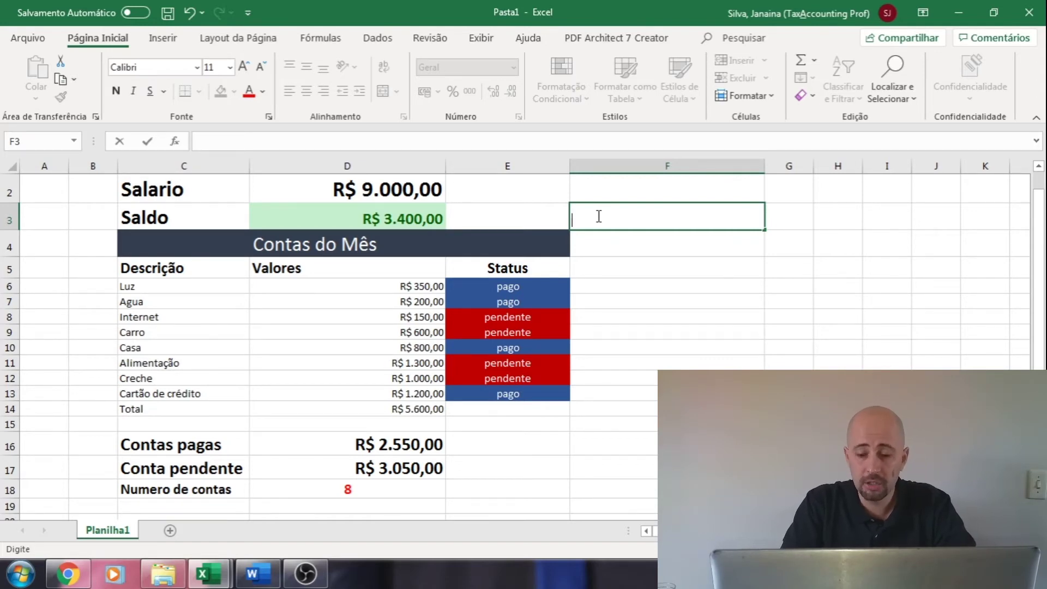
Begin an SE formula in F3 that tests whether the Saldo is low, with the condition D3<=1000.
type("=")
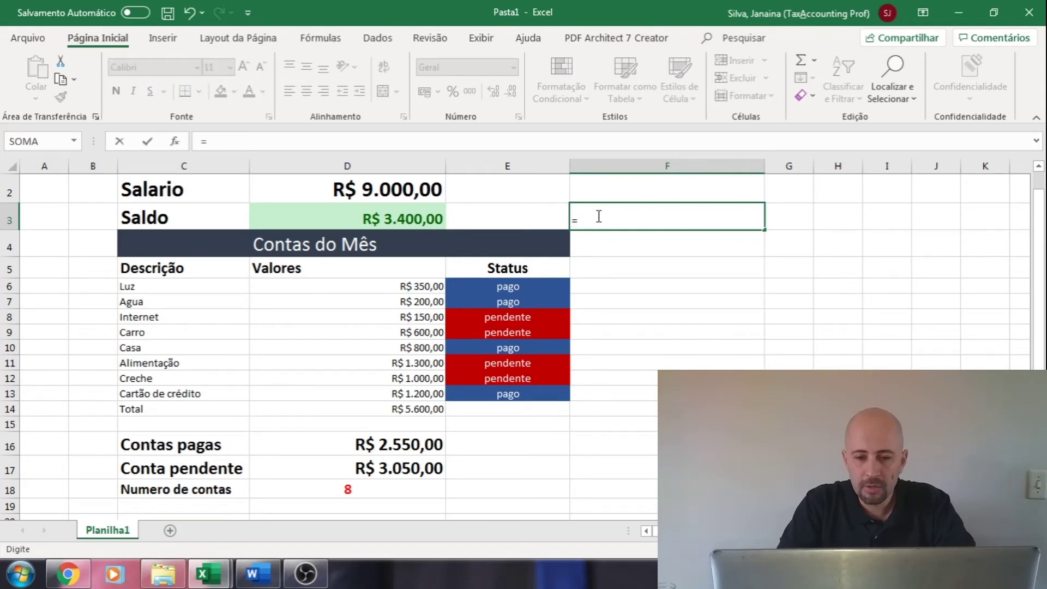
type("se")
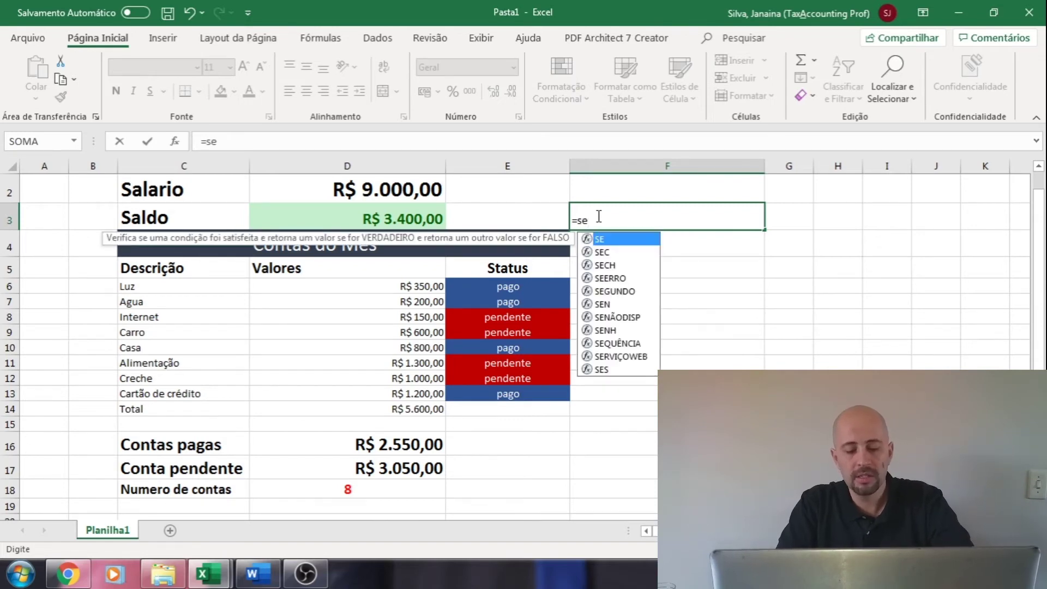
type("(")
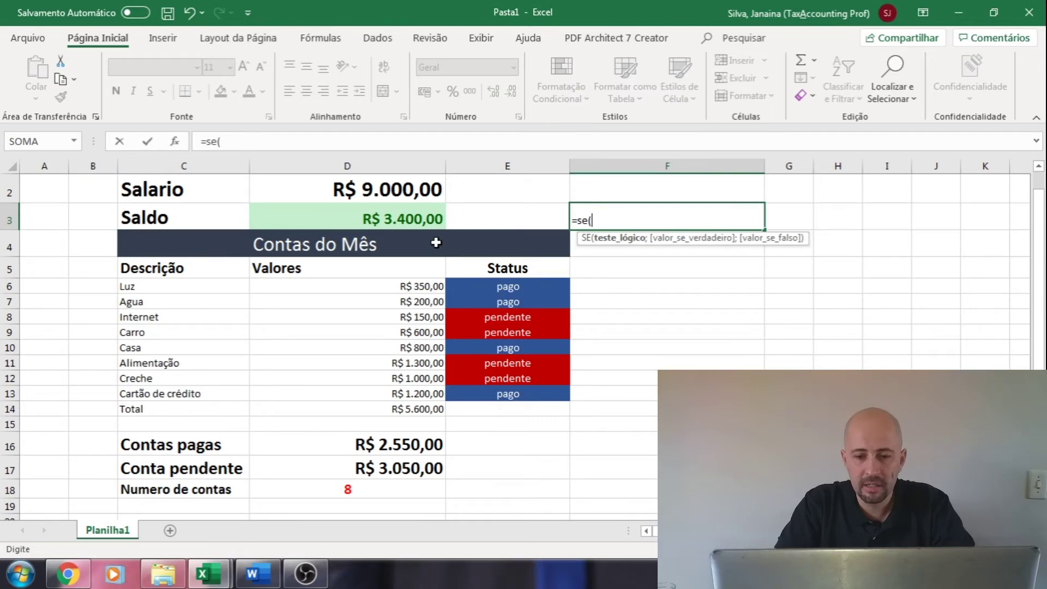
left_click(410, 220)
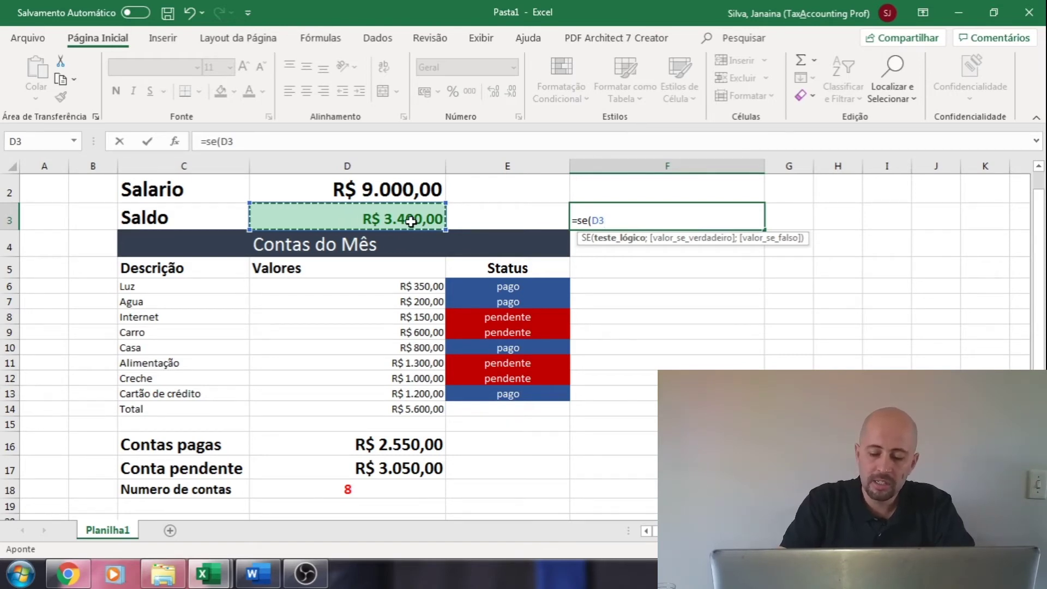
type("<")
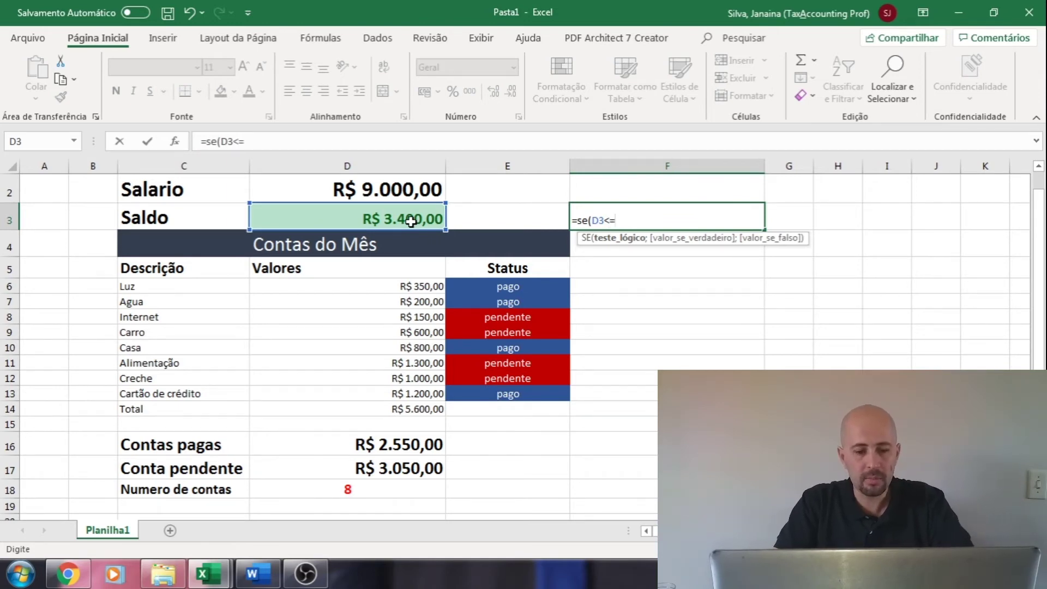
type("=1000;")
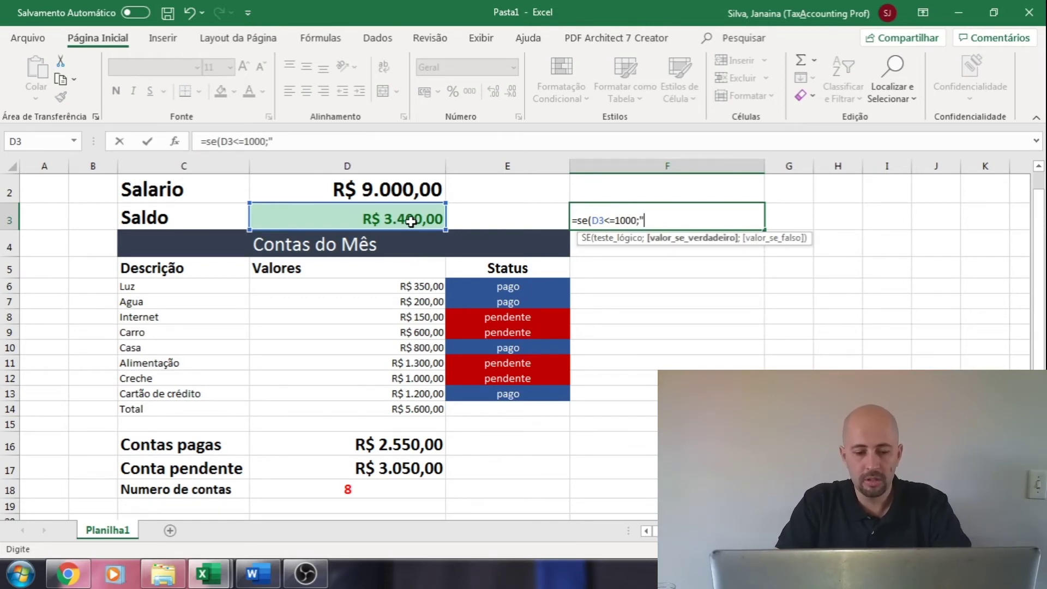
Enter "Estou gastando de mais" as the value-if-true argument of the SE formula in F3.
type("\"Estou")
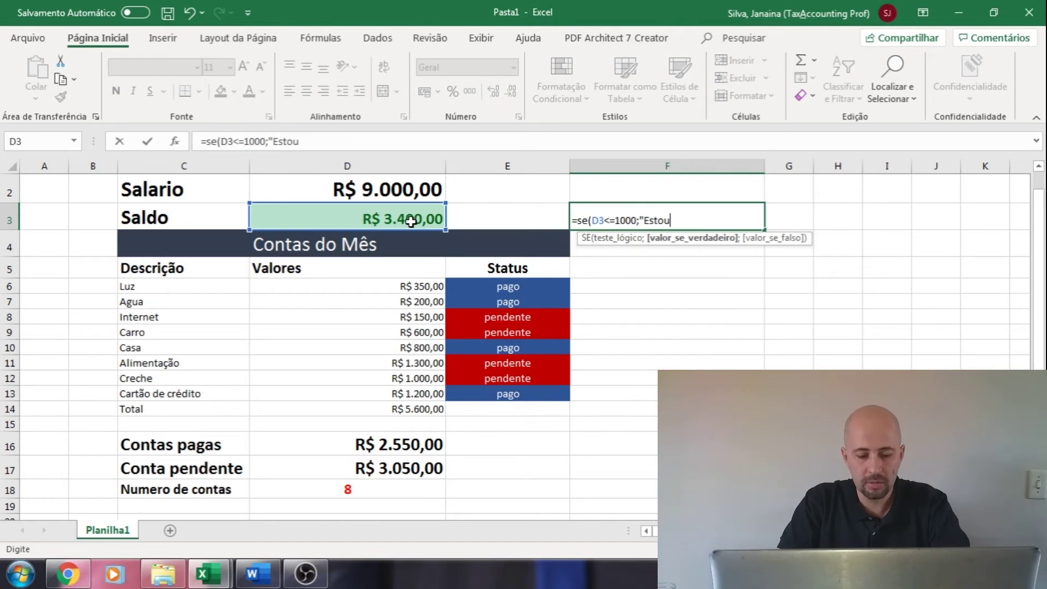
type(" gastando ")
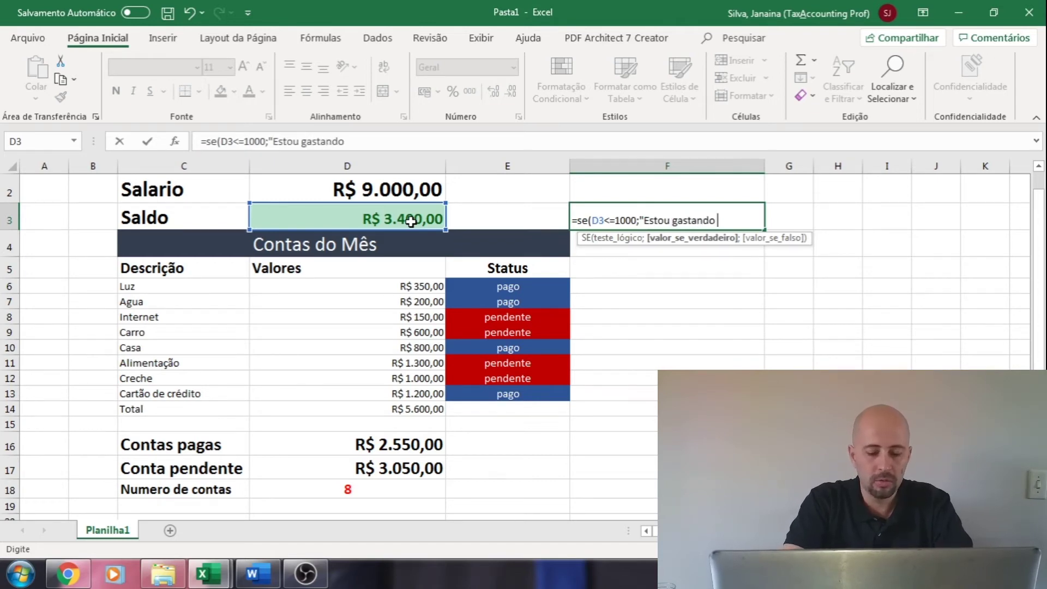
type("de mais")
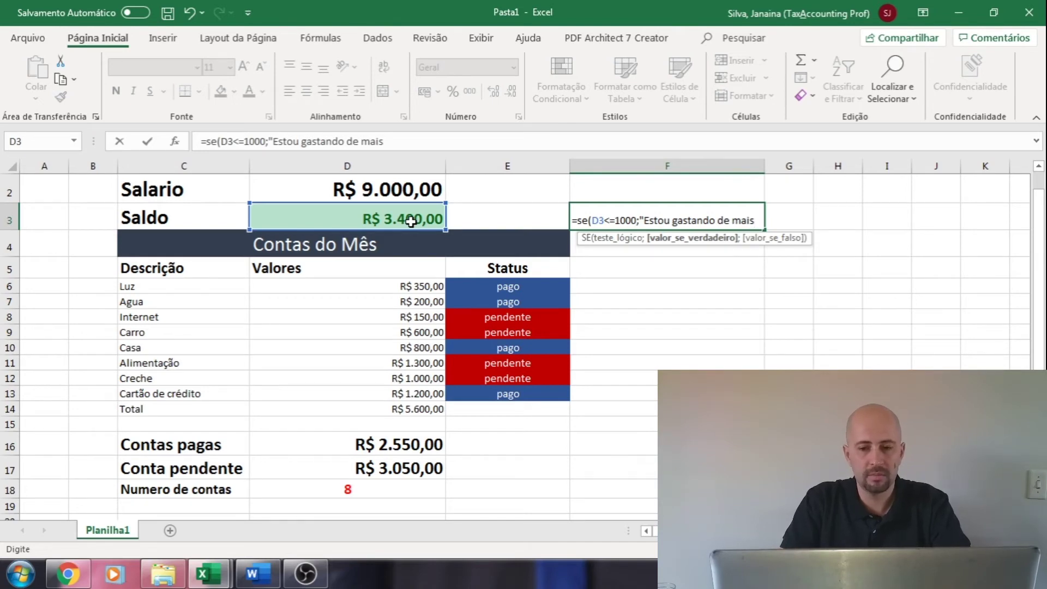
type("\"")
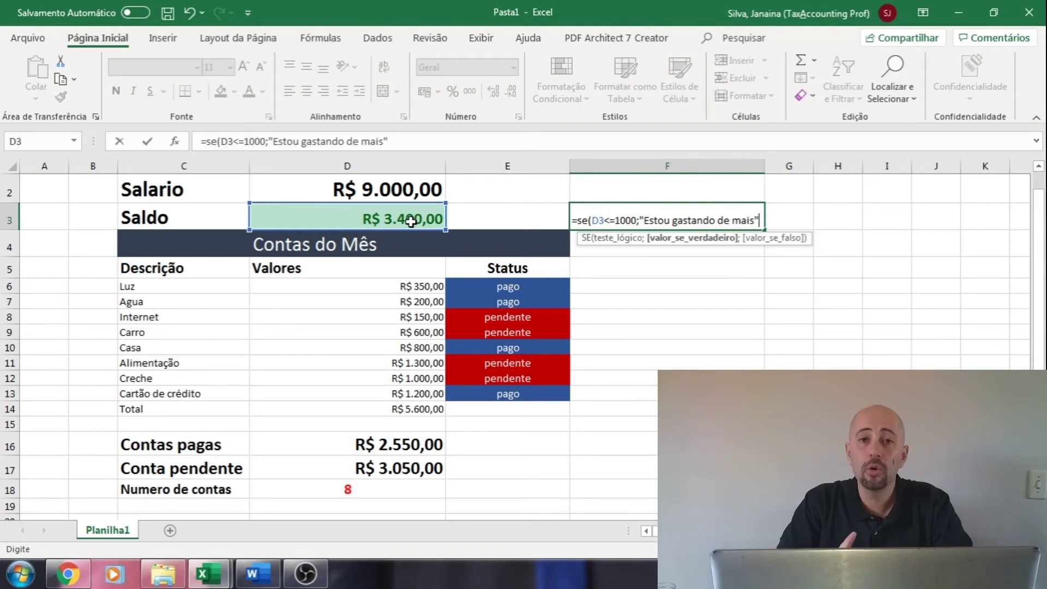
type(";")
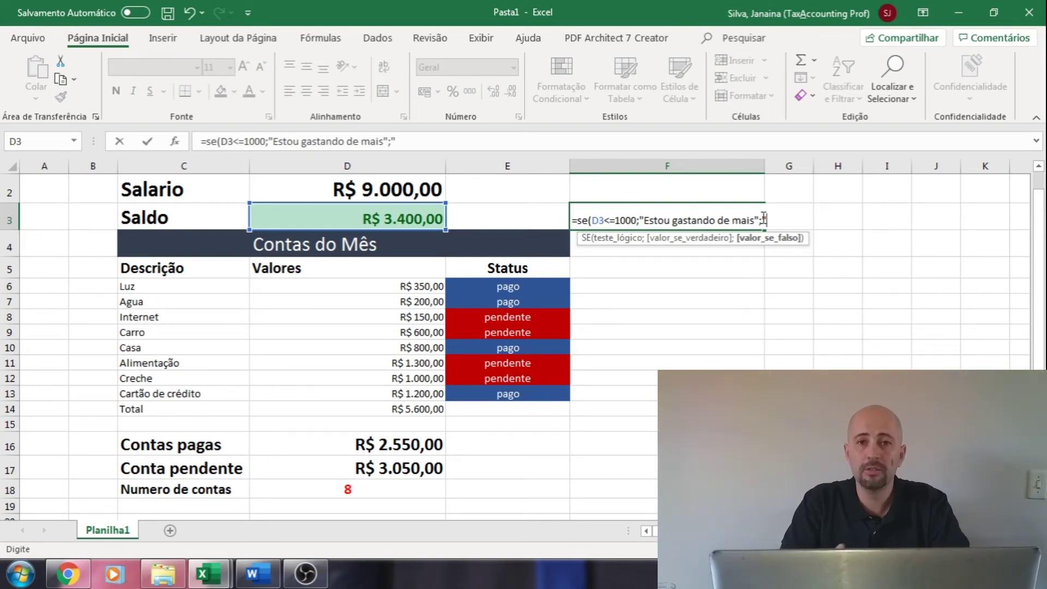
Enter "orçamento sob controle" as the value-if-false argument and complete the SE formula in F3.
type("\"")
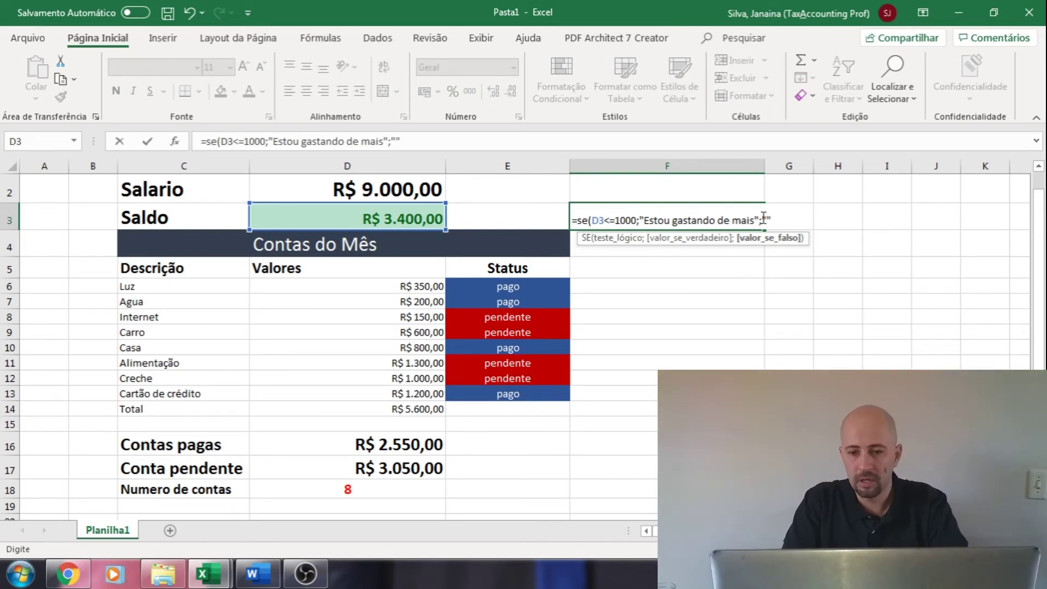
key("BackSpace")
type("or")
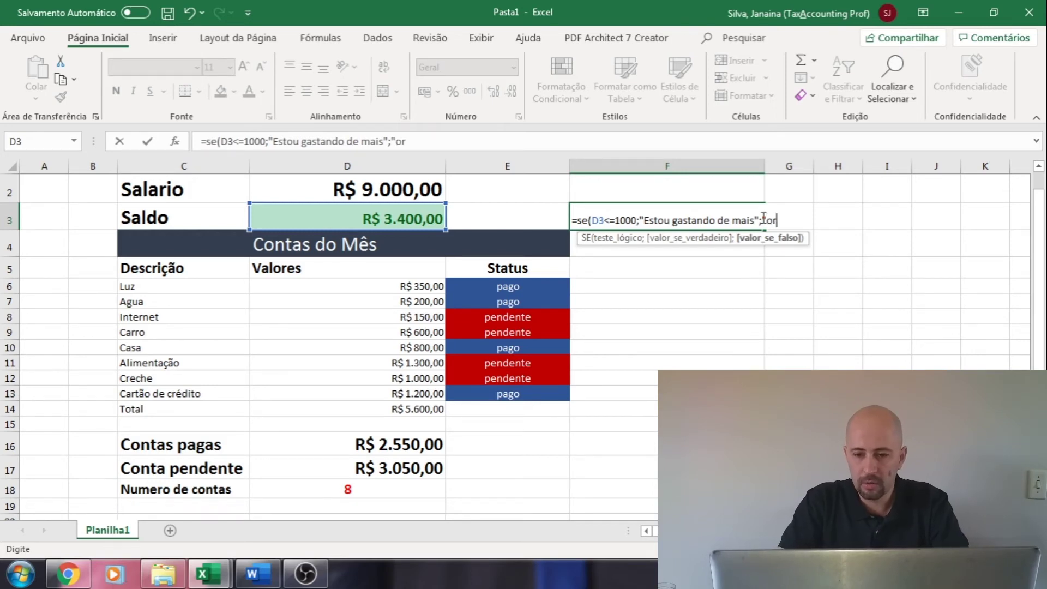
type("çamento ")
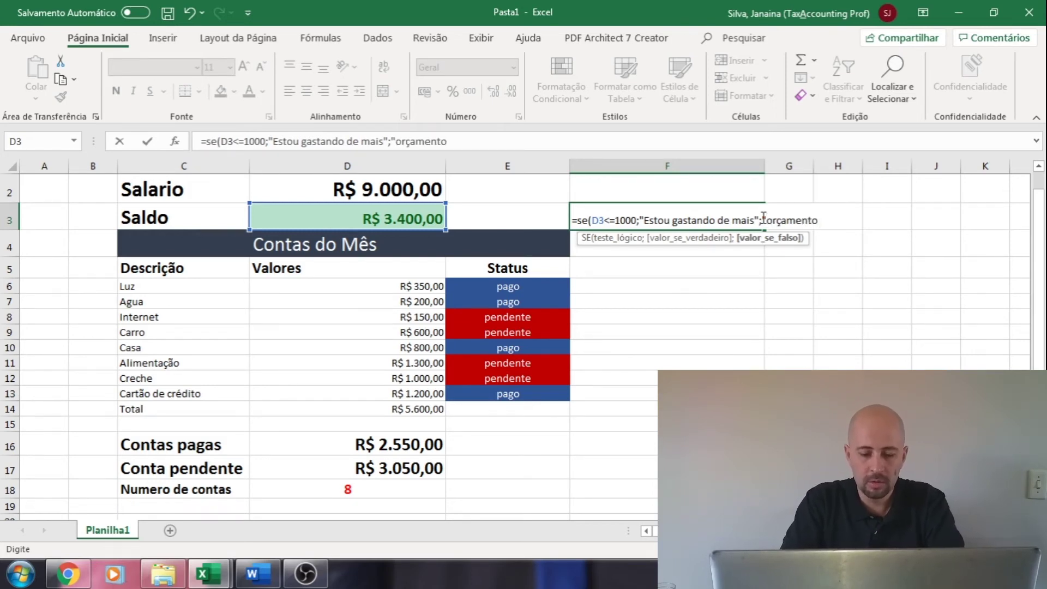
type("so")
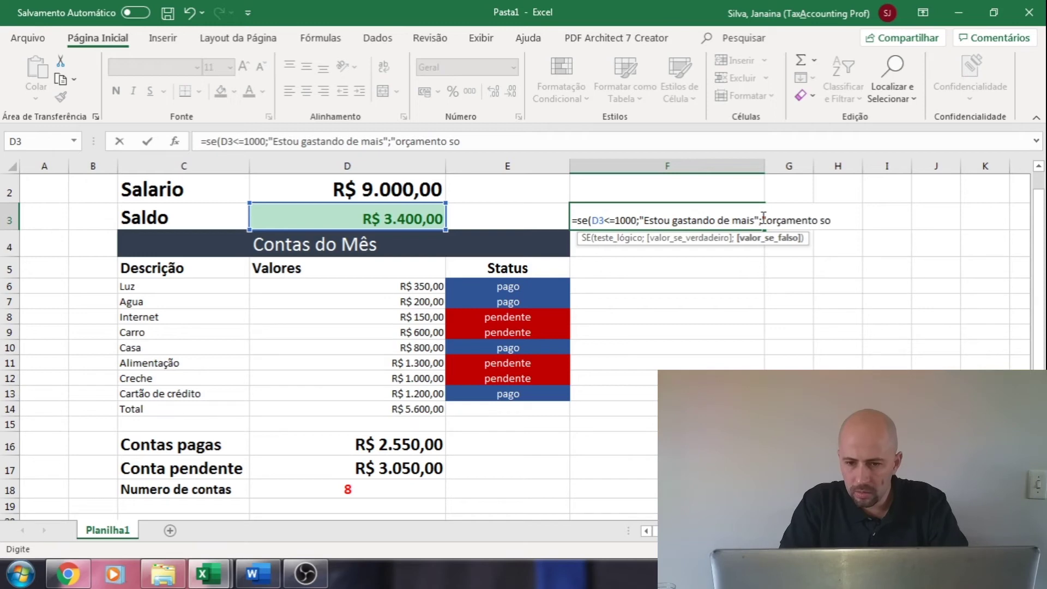
type("b controle")
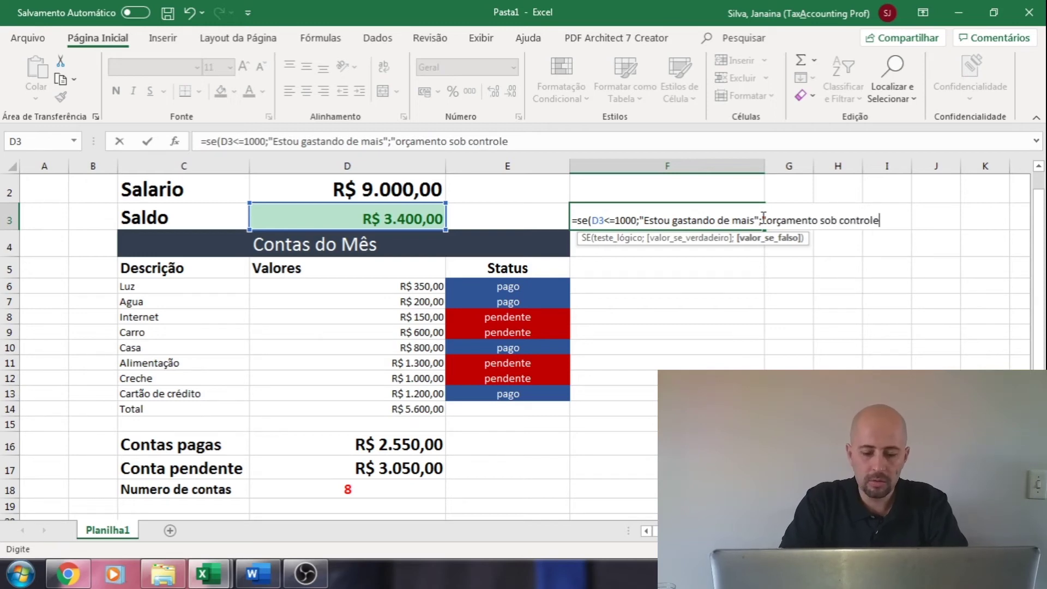
type("\")")
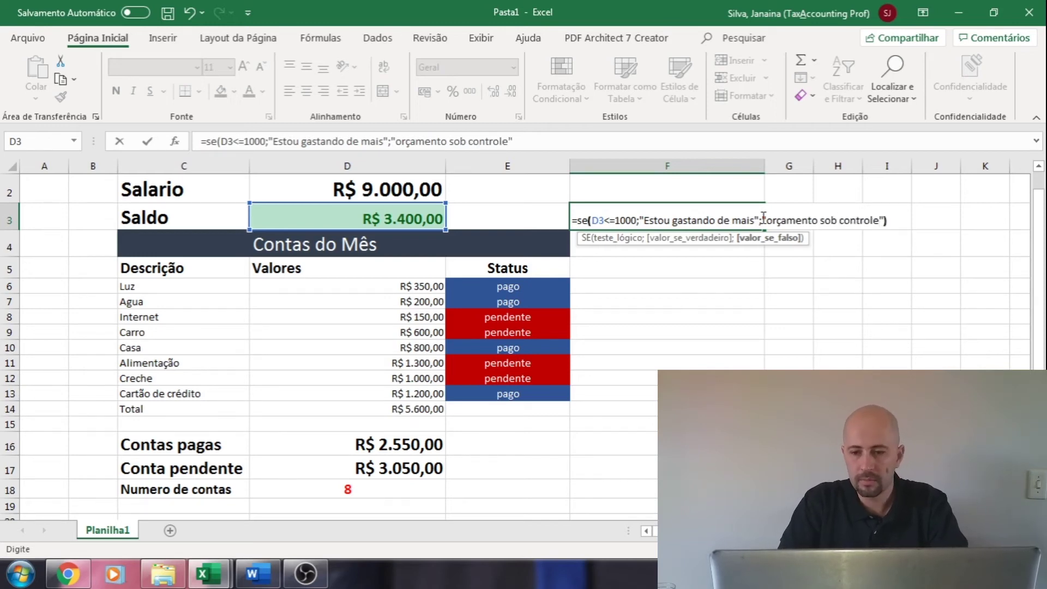
key("Return")
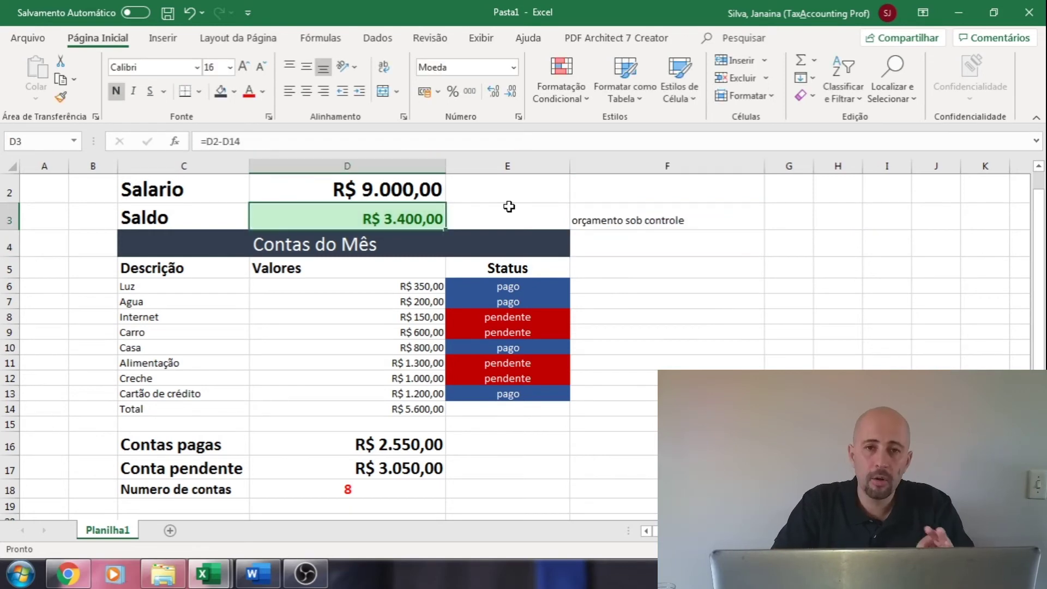
left_click(620, 222)
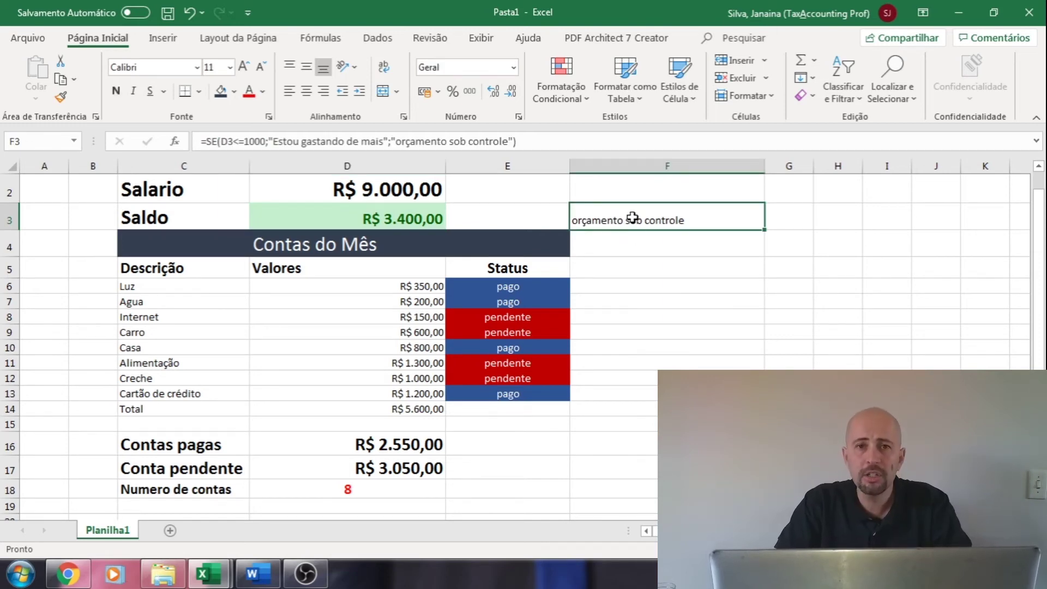
Set the Salario in D2 to 1000 and inspect how the SE message in F3 responds.
left_click(401, 187)
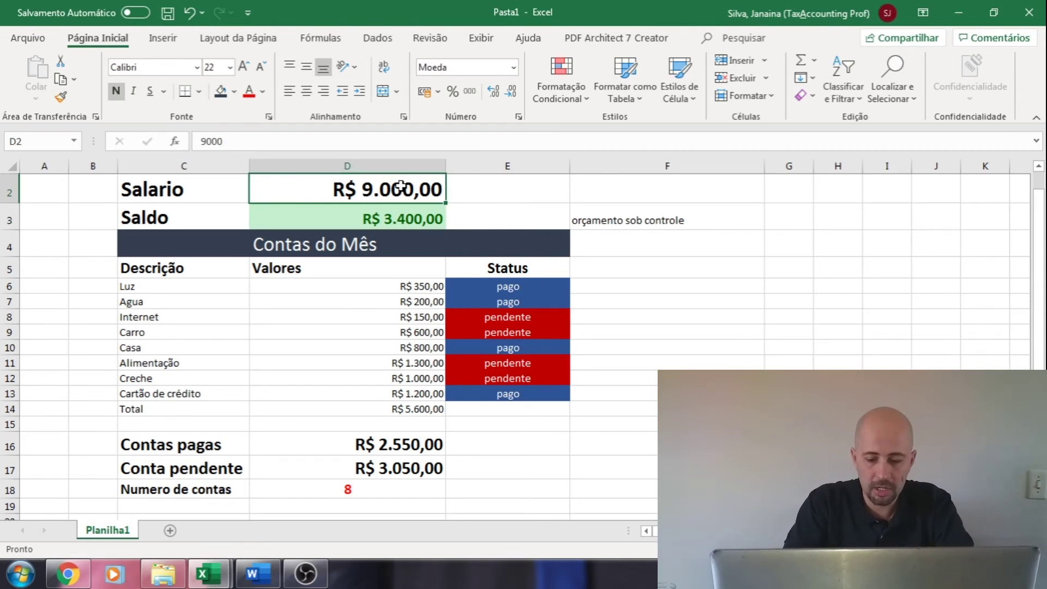
type("1000")
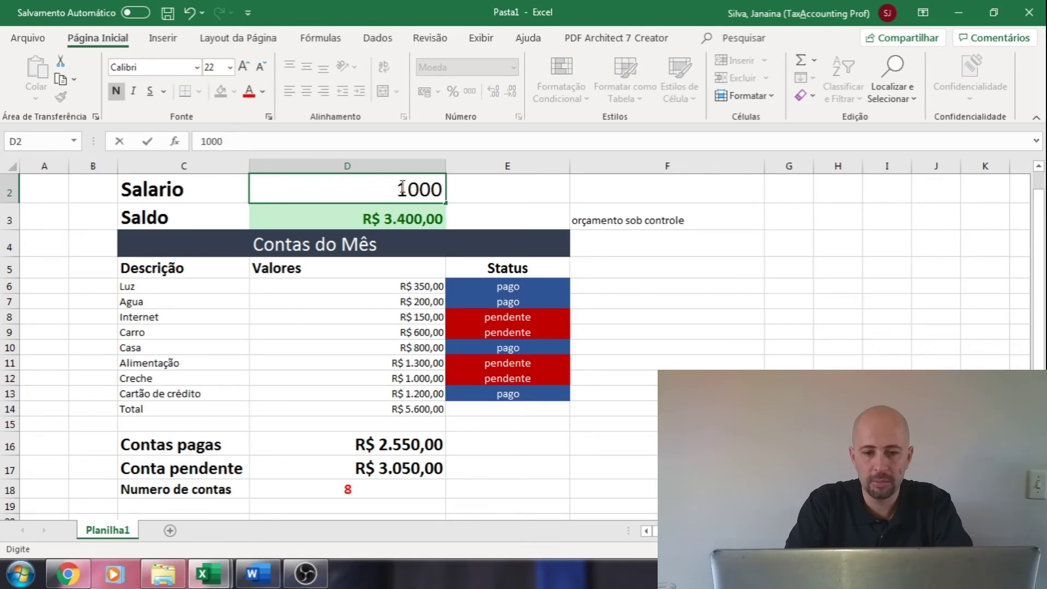
key("Return")
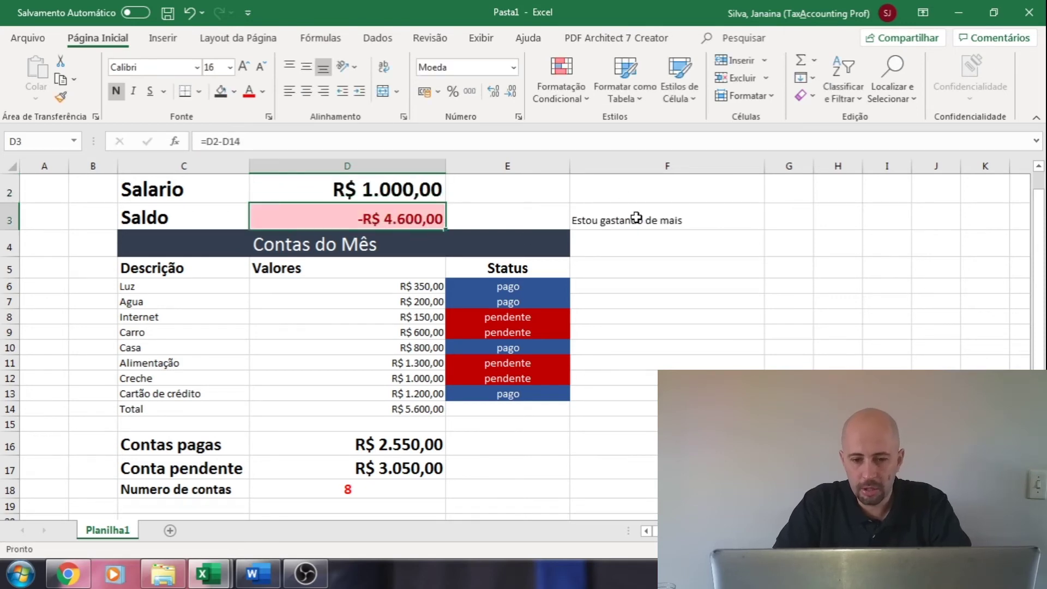
left_click(672, 223)
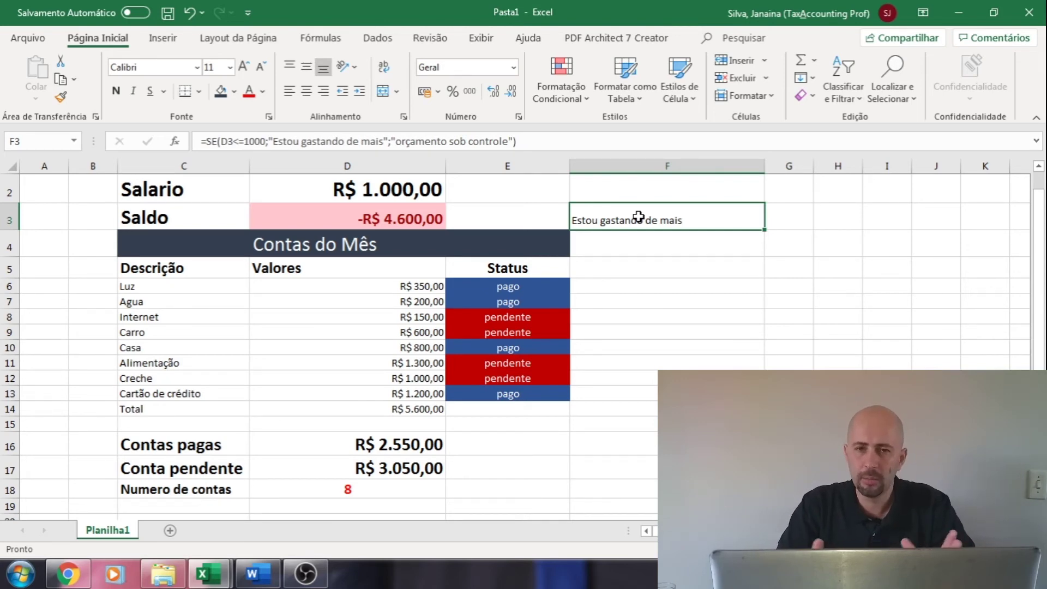
Set the Salario in D2 back to 9000.
left_click(433, 196)
type("9000")
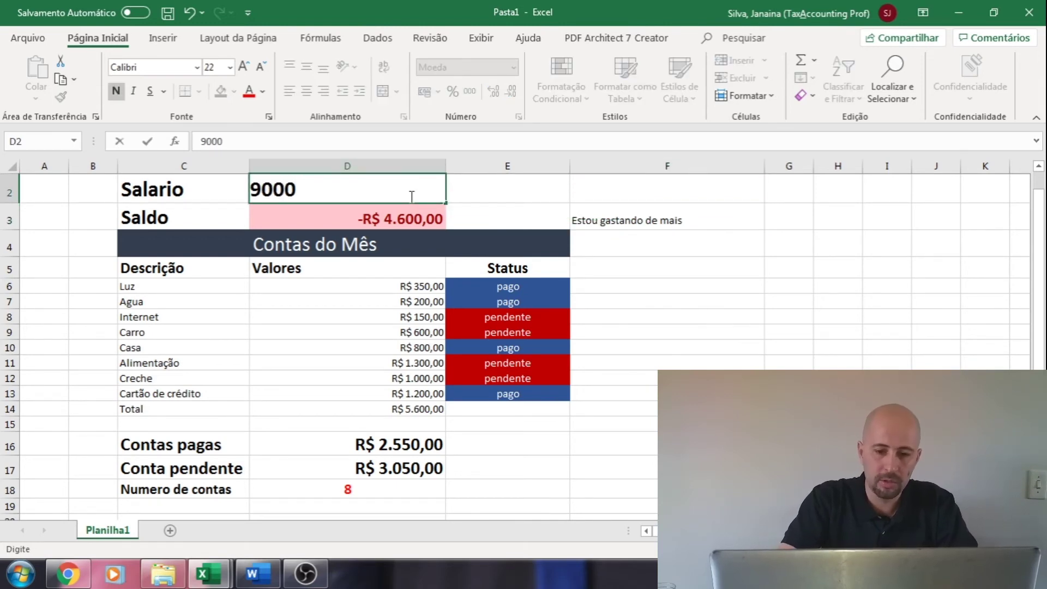
key("Return")
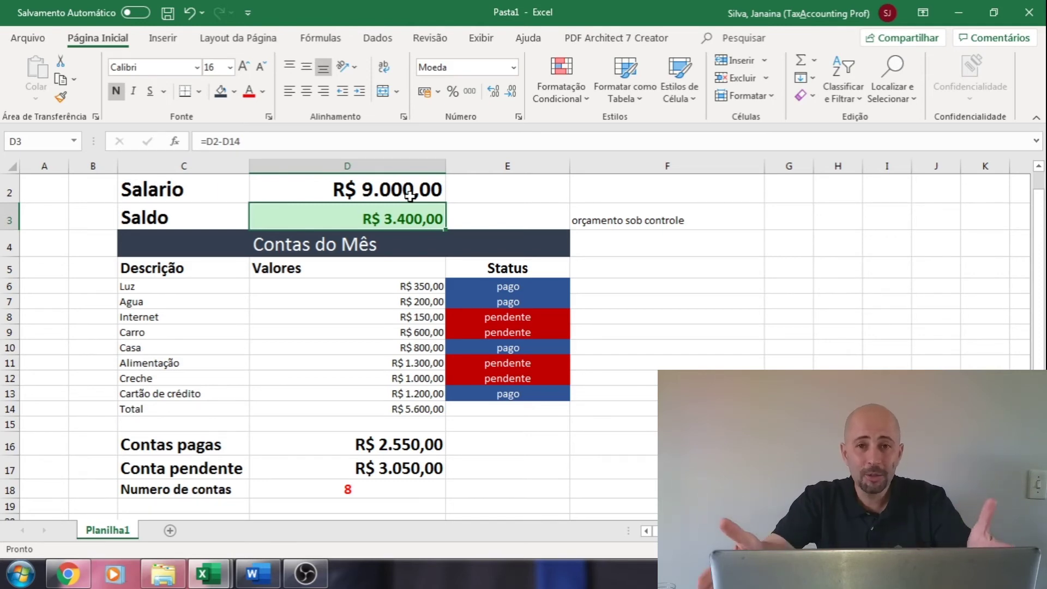
Change the font colour of the SE message in F3 to a dark shade.
left_click(374, 491)
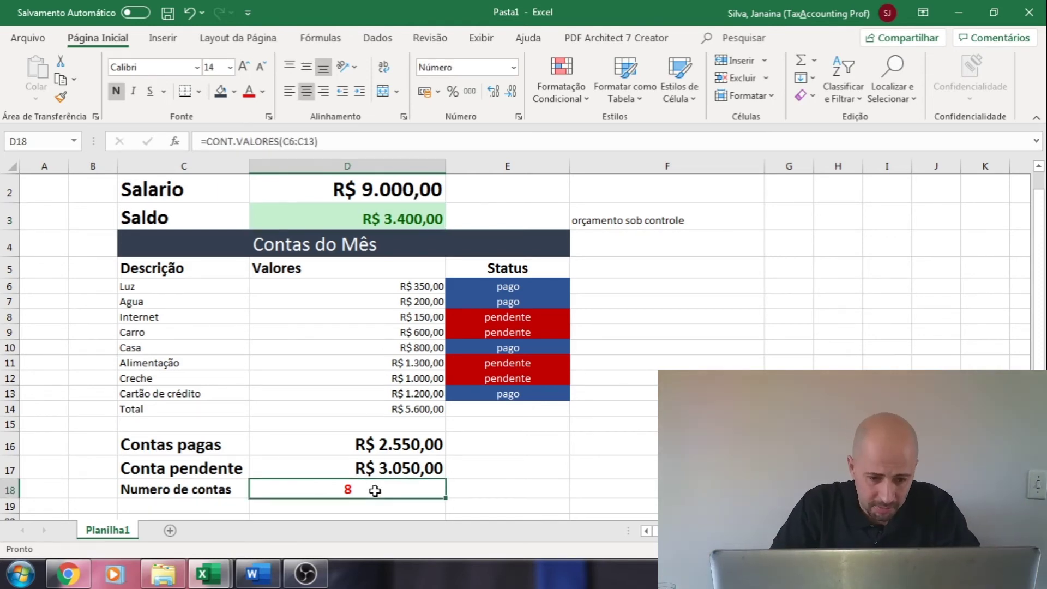
left_click(580, 219)
left_click(262, 92)
left_click(288, 208)
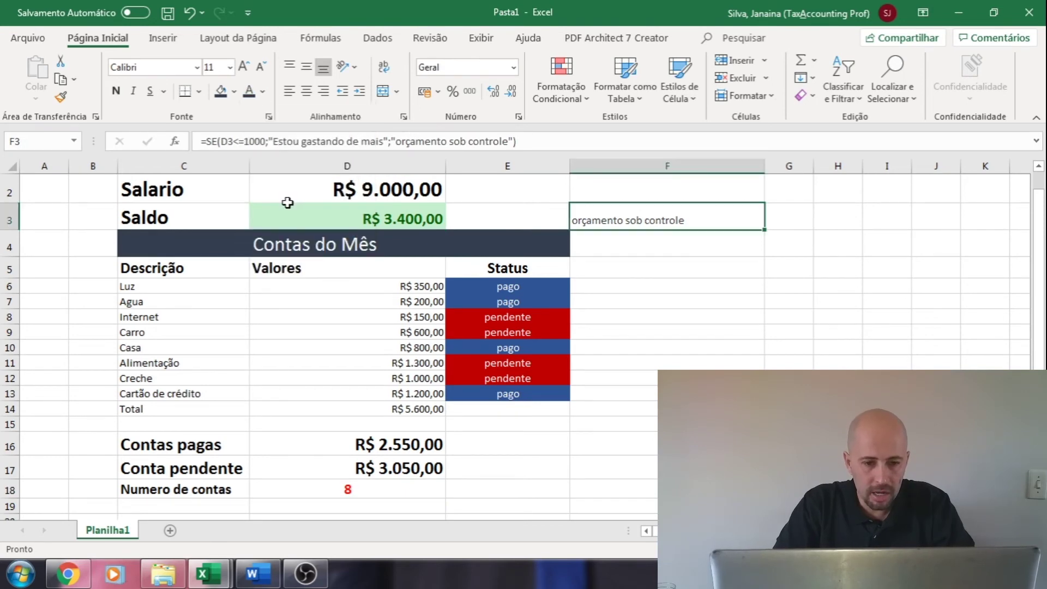
Enlarge the SE message in F3 to font size 20 and widen column F so the text fits.
left_click(243, 67)
left_click(243, 68)
left_click(243, 67)
left_click(243, 67)
left_click(243, 67)
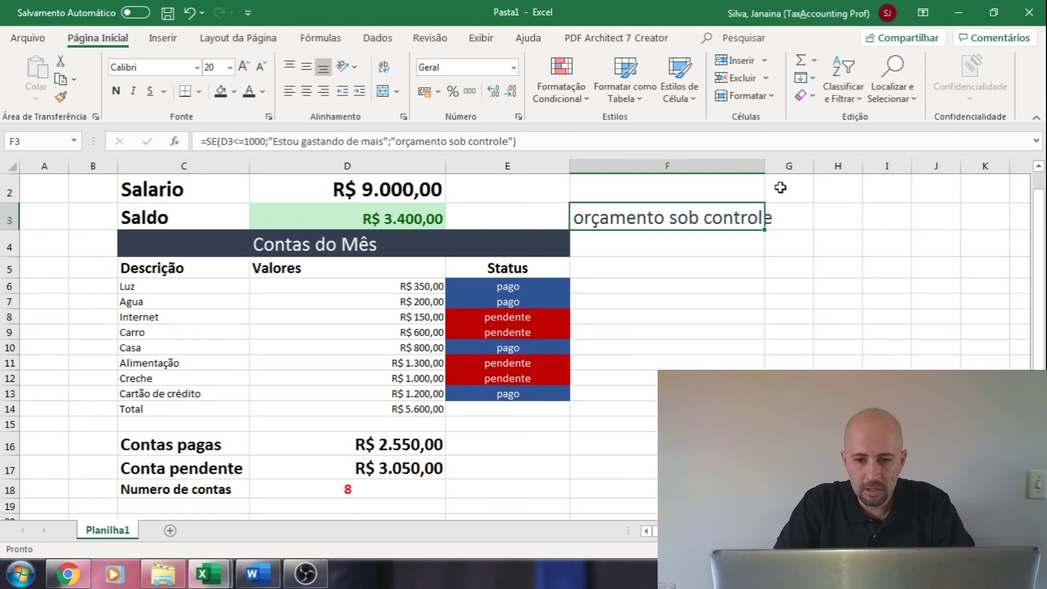
left_click_drag(761, 159, 820, 160)
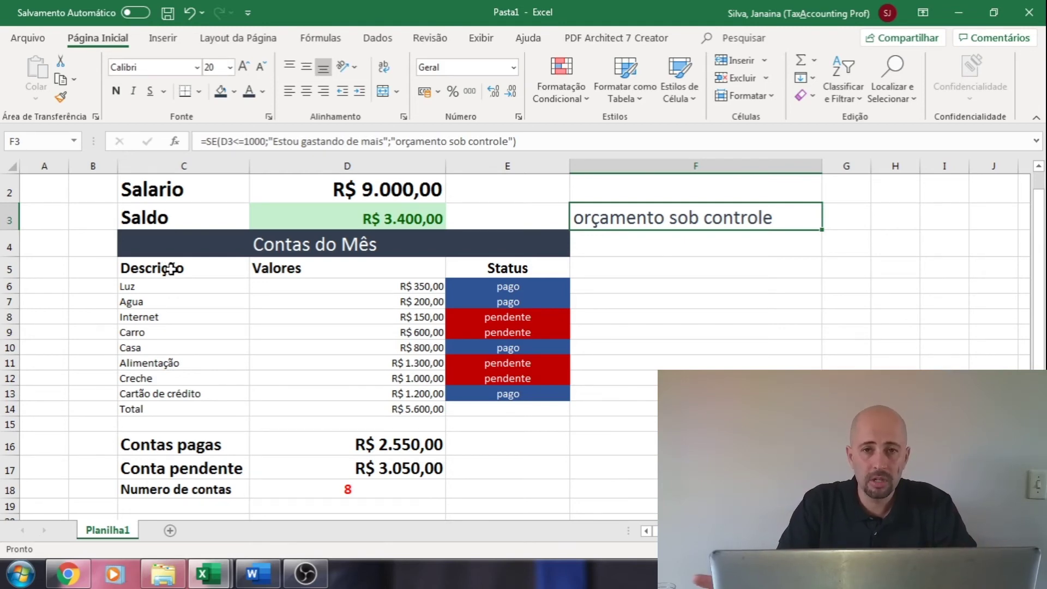
Name the Descrição and Valores range C5:D13, excluding the Total row, as dados.
left_click(171, 268)
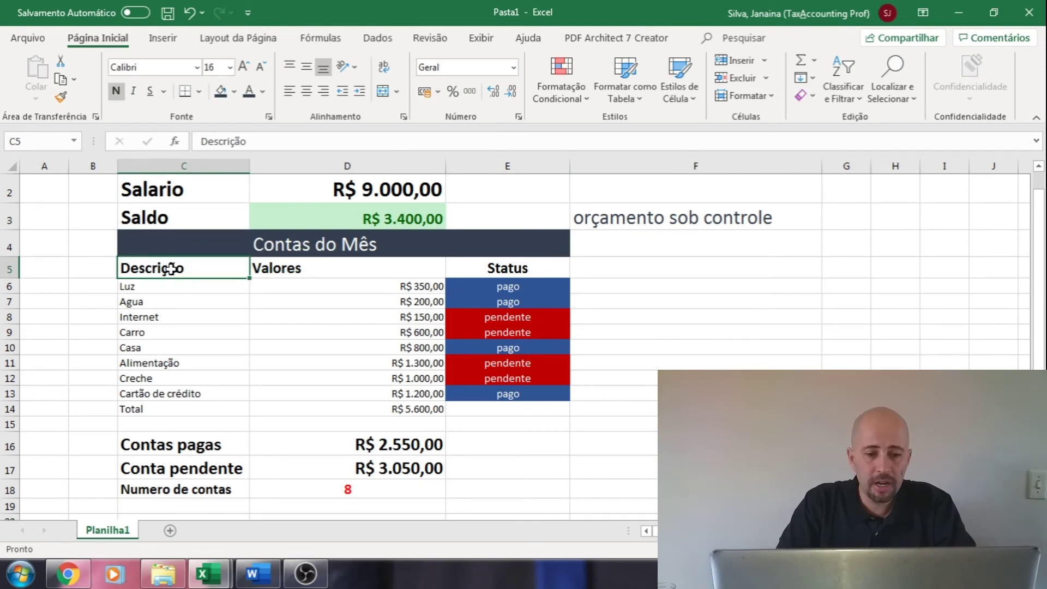
key("shift+Right")
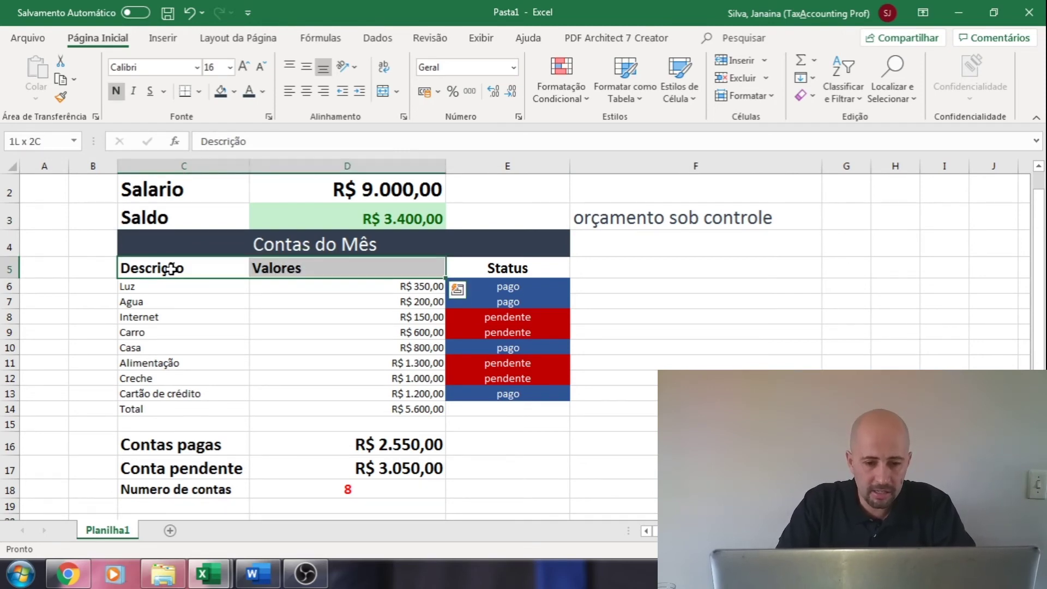
key("shift+Down")
key("shift+Down")
key("shift+Down")
key("shift+Down")
key("shift+Down")
key("shift+Down")
key("shift+Down")
key("shift+Down")
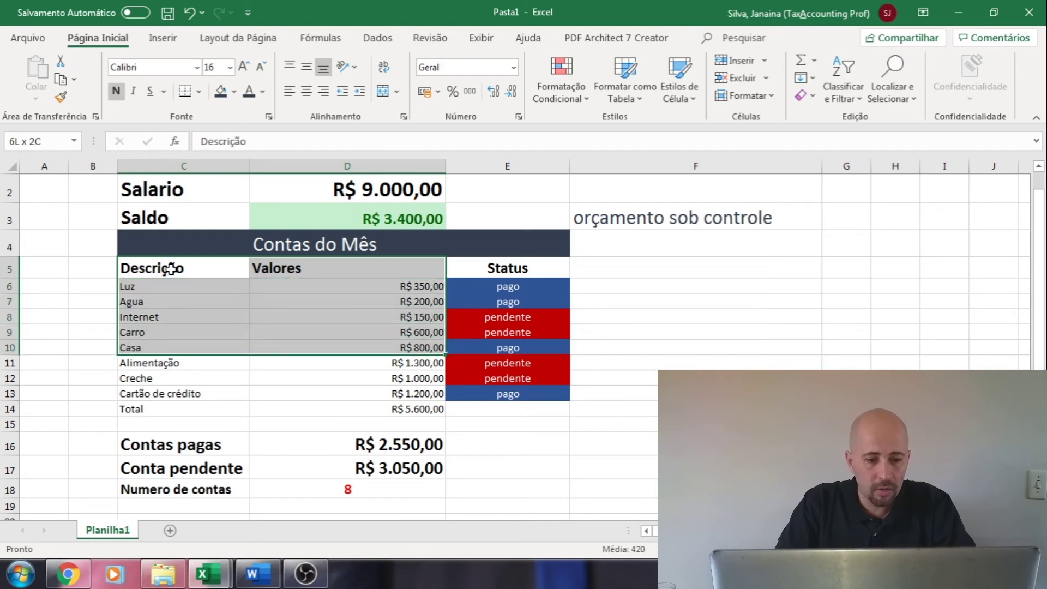
left_click(42, 143)
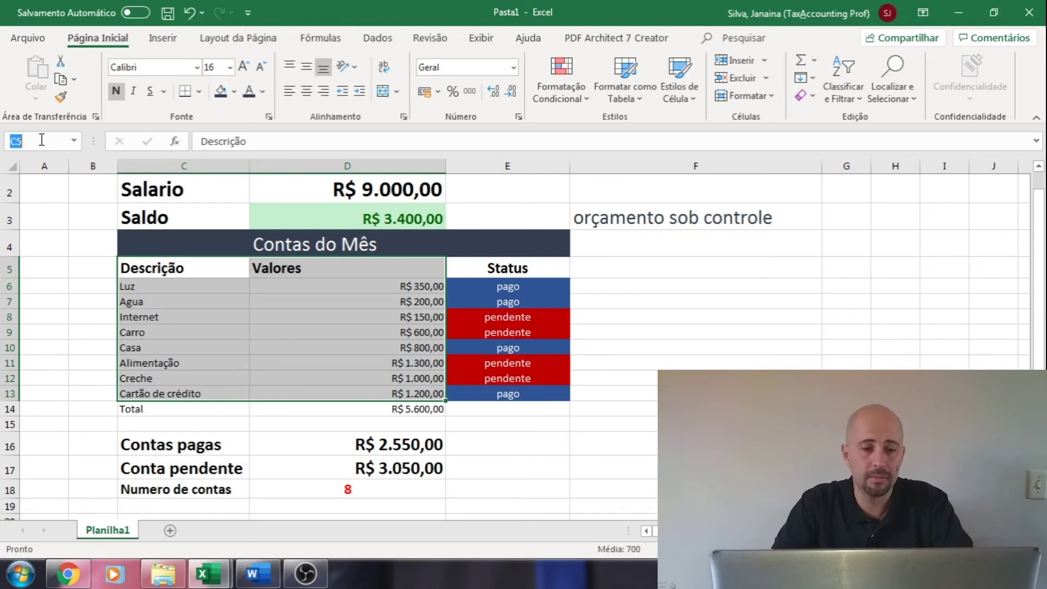
type("dados")
key("Return")
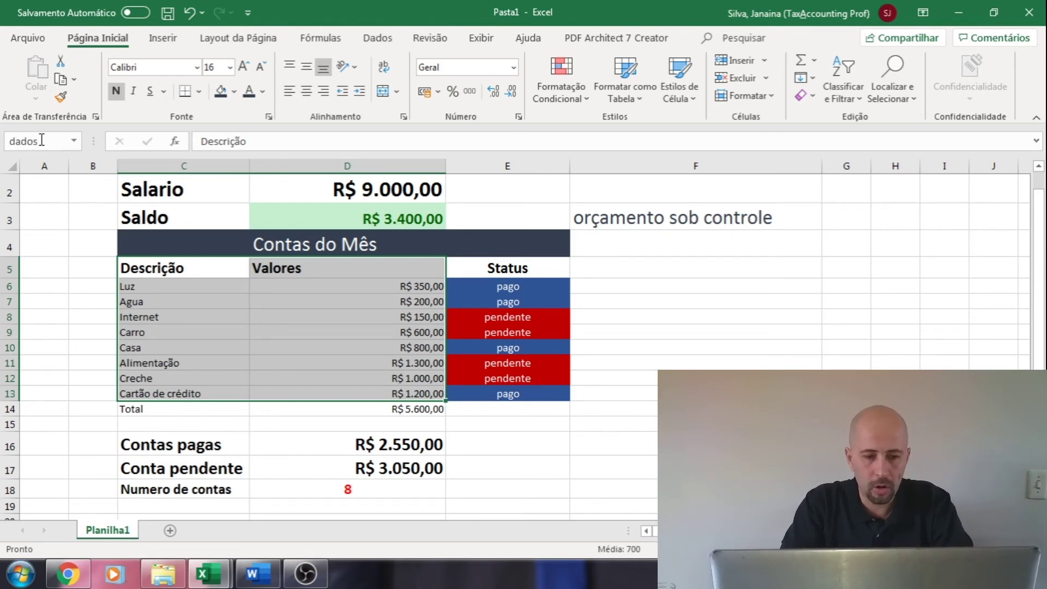
Reselect the range C5:D13 and check that it carries its range name.
left_click(109, 242)
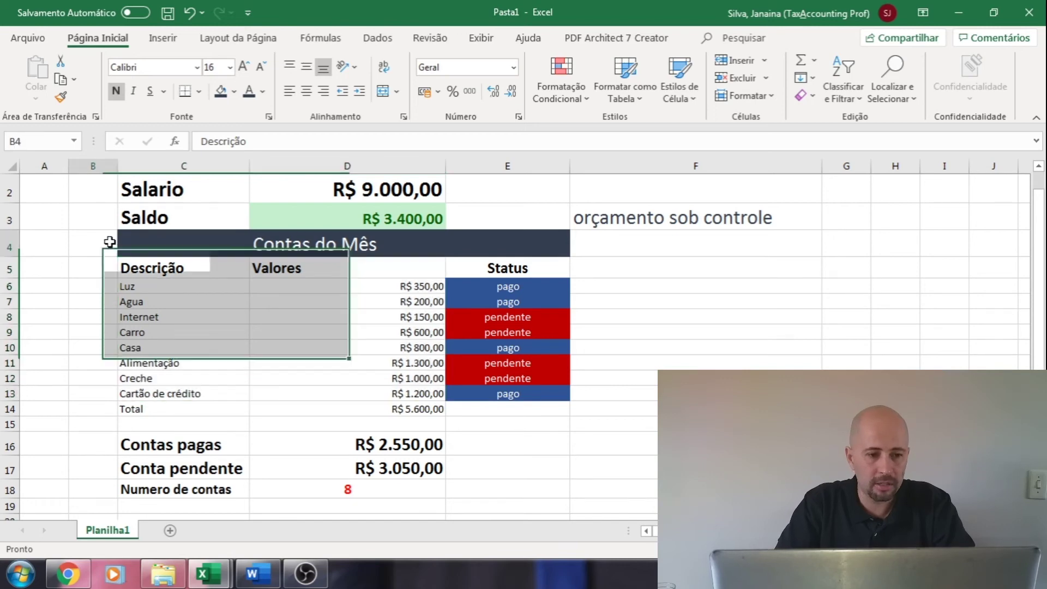
left_click(143, 267)
key("shift+Right")
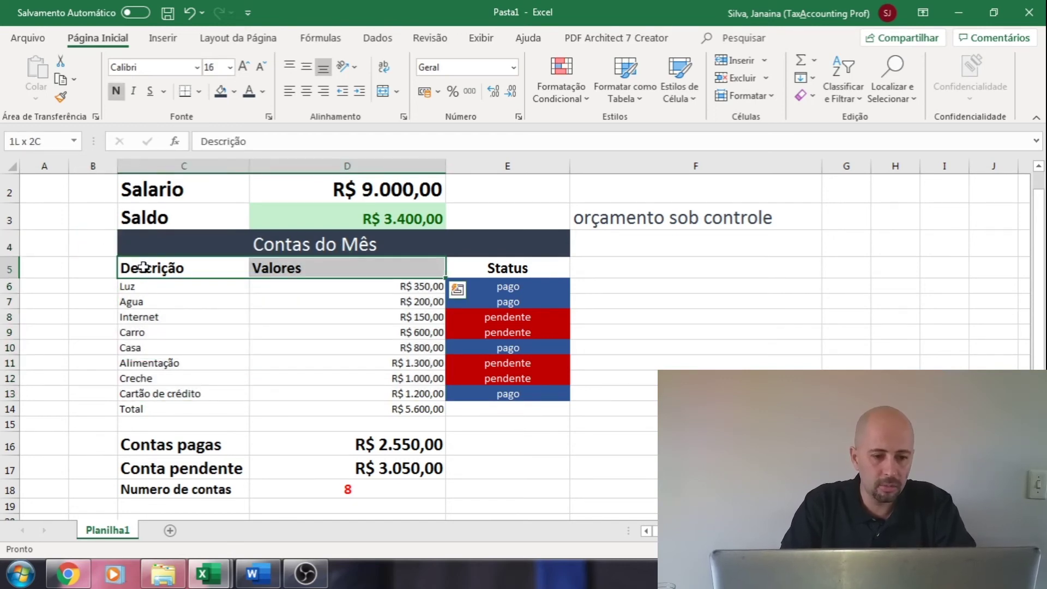
key("shift+Down")
key("shift+Down")
key("shift+Down")
key("shift+Down")
key("shift+Down")
key("shift+Down")
key("shift+Down")
key("shift+Down")
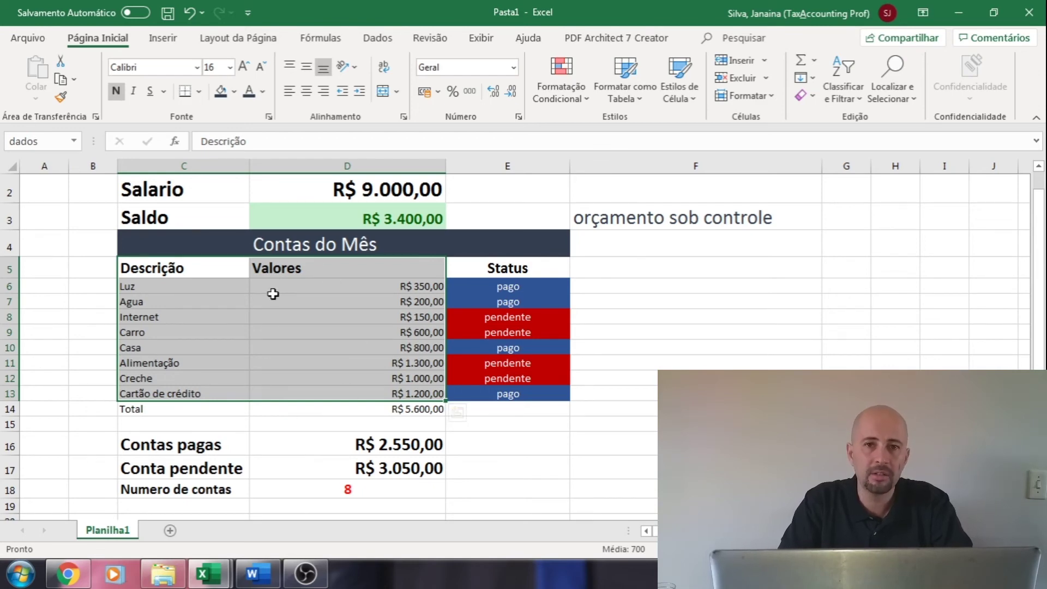
On a new worksheet, set cells D4:E4 to font size 72 and widen columns D and E.
left_click(170, 532)
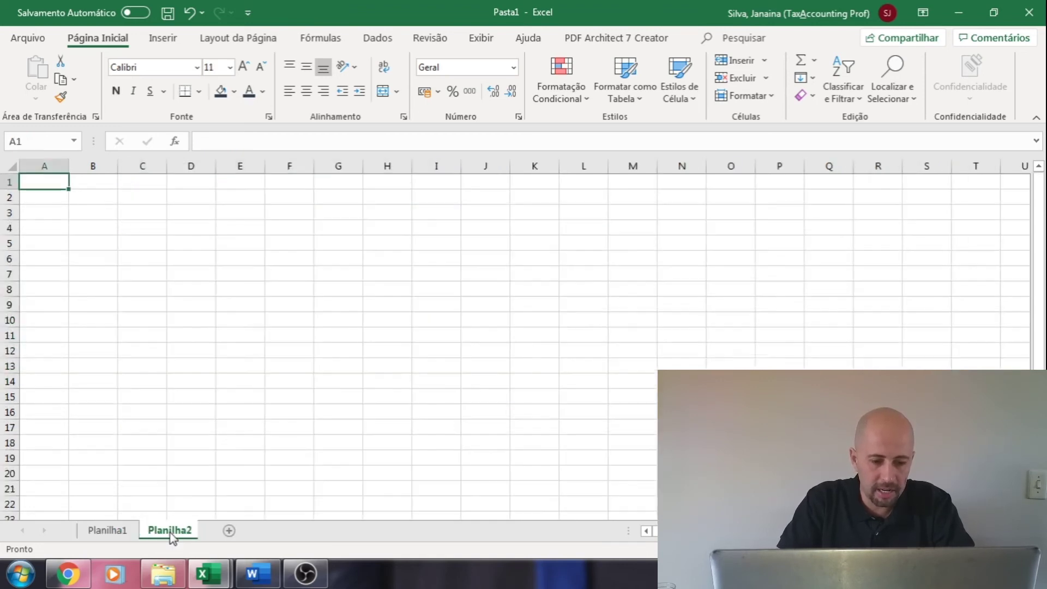
left_click(182, 228)
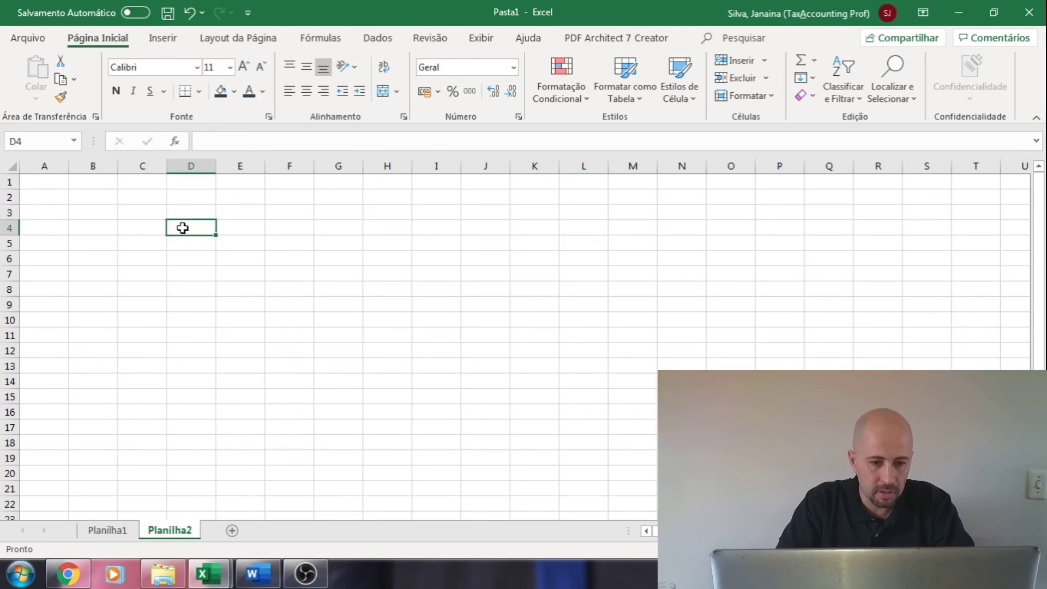
key("shift+Right")
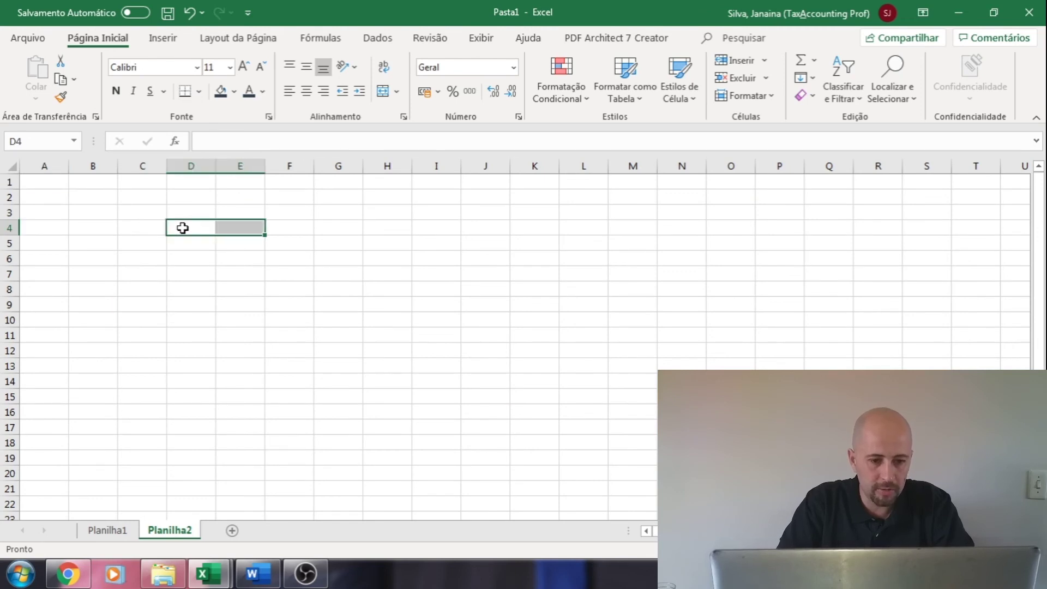
left_click(243, 66)
left_click(244, 66)
left_click(243, 66)
left_click(243, 67)
left_click(243, 67)
left_click(243, 66)
left_click(244, 66)
left_click(244, 67)
left_click(244, 66)
left_click(243, 66)
left_click(244, 66)
left_click_drag(214, 165, 312, 163)
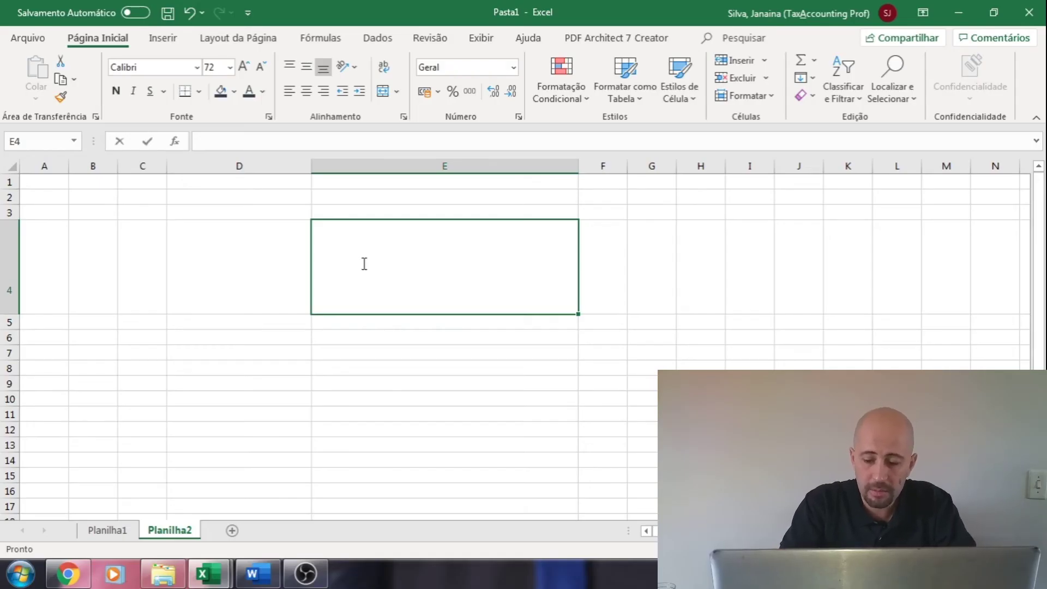
Begin a PROCV formula in cell E4 of Planilha2.
type("=prco")
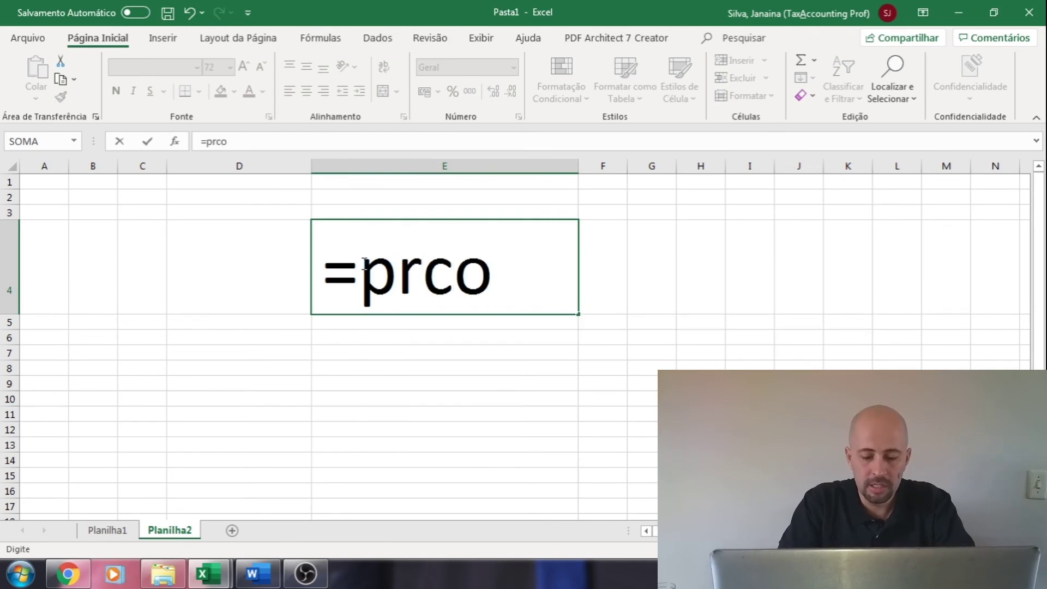
key("BackSpace")
key("BackSpace")
type("o")
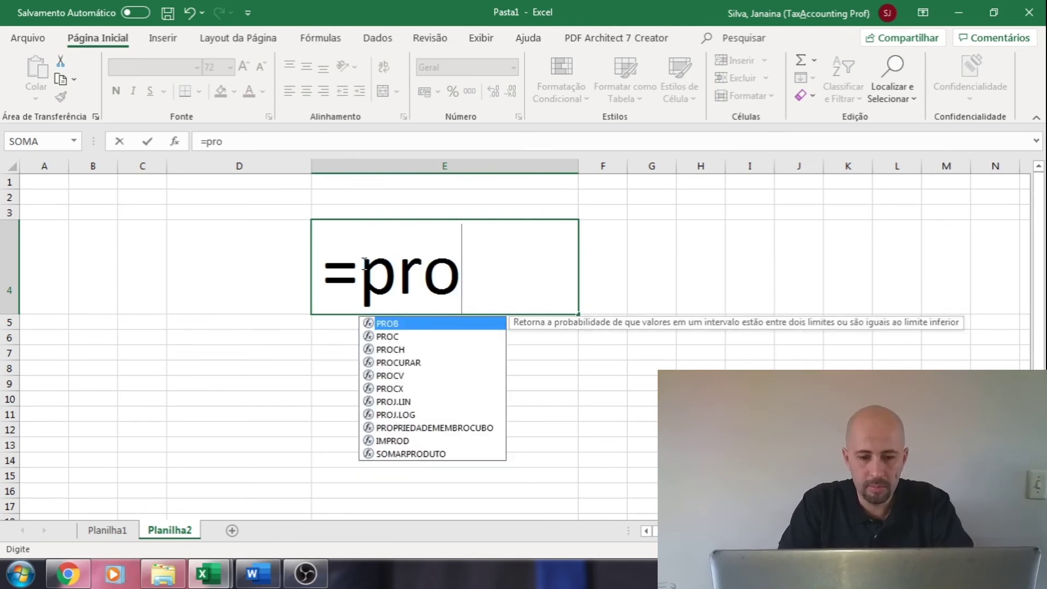
type("c")
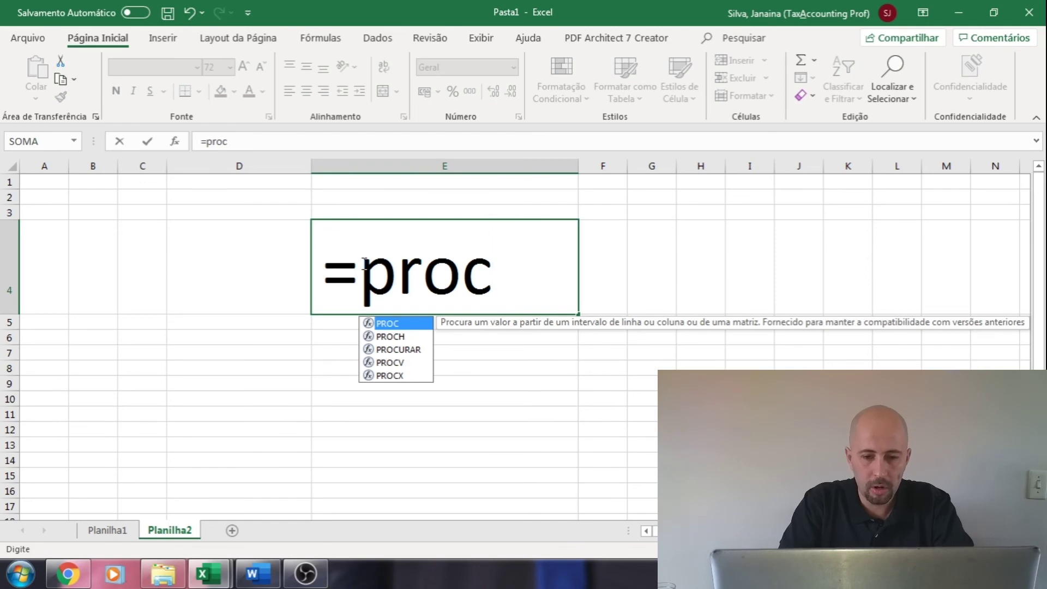
type("v")
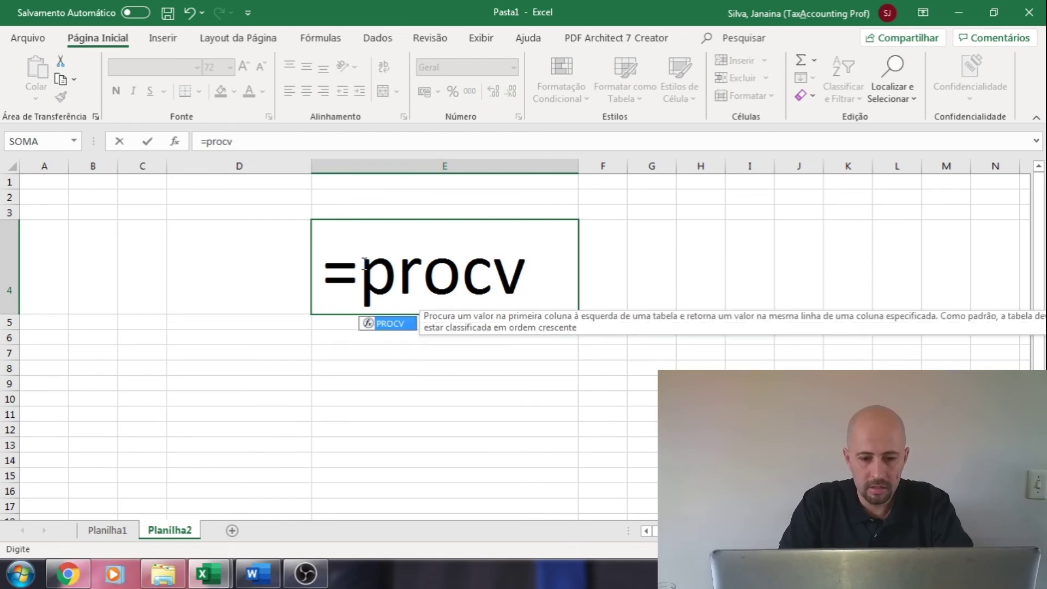
type("(")
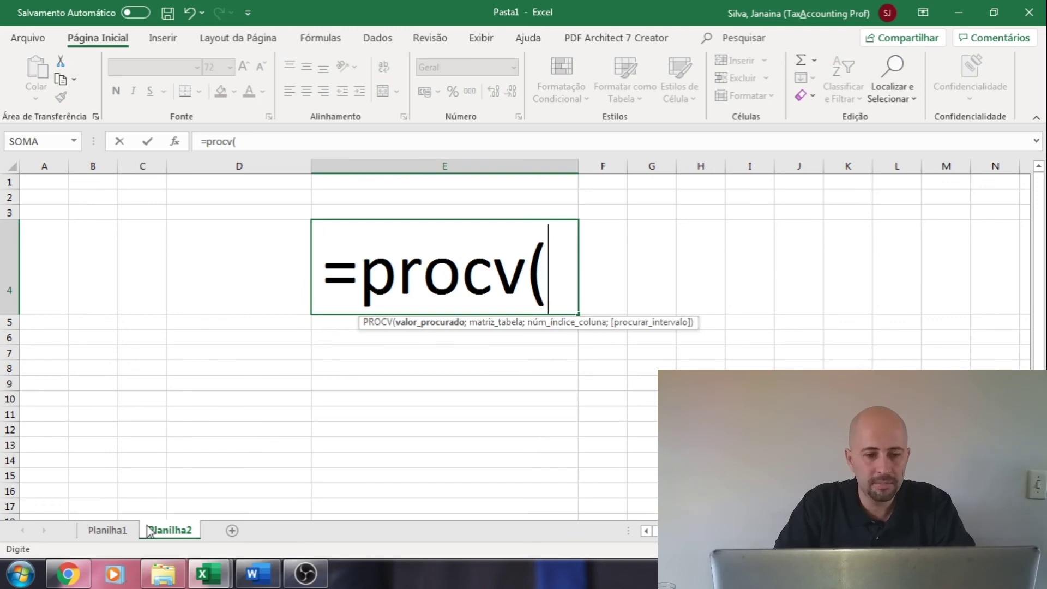
Enter D4 as the lookup value and the named range dados as the table of the PROCV formula.
left_click(251, 264)
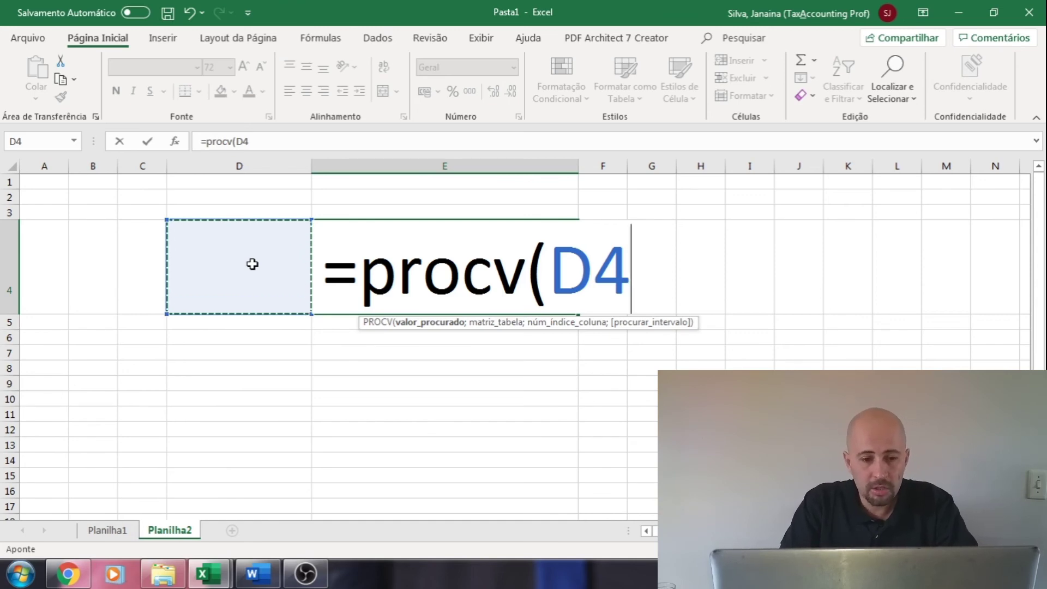
type(";")
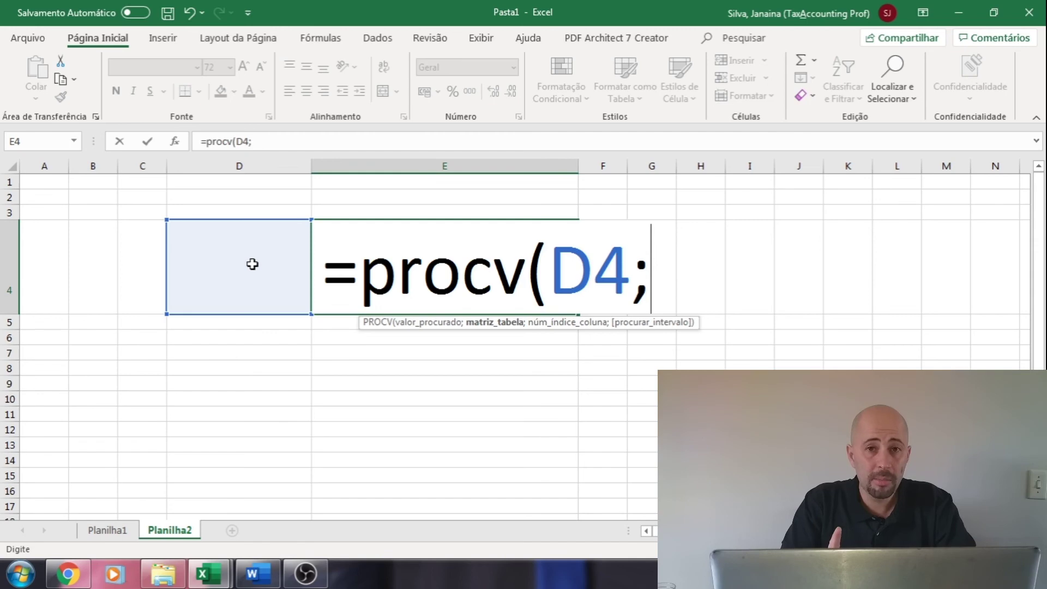
type("dados")
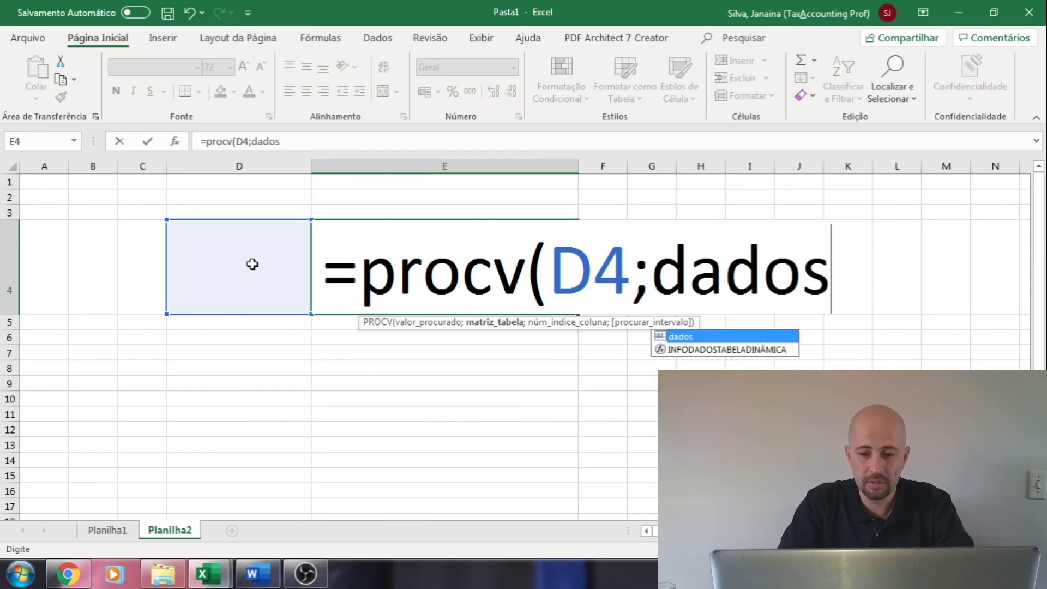
type(";")
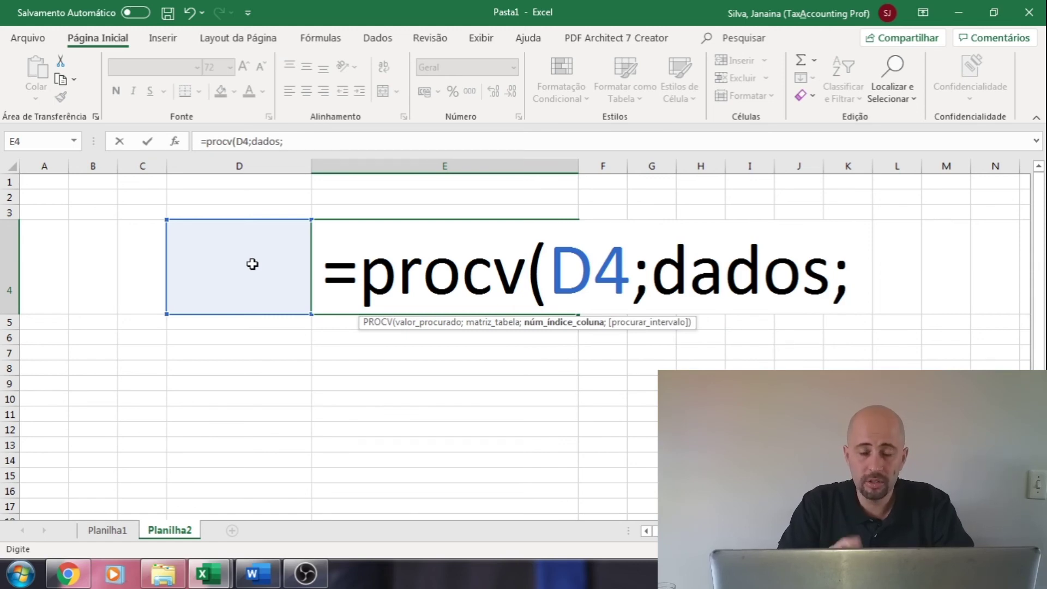
left_click(98, 532)
left_click(334, 286)
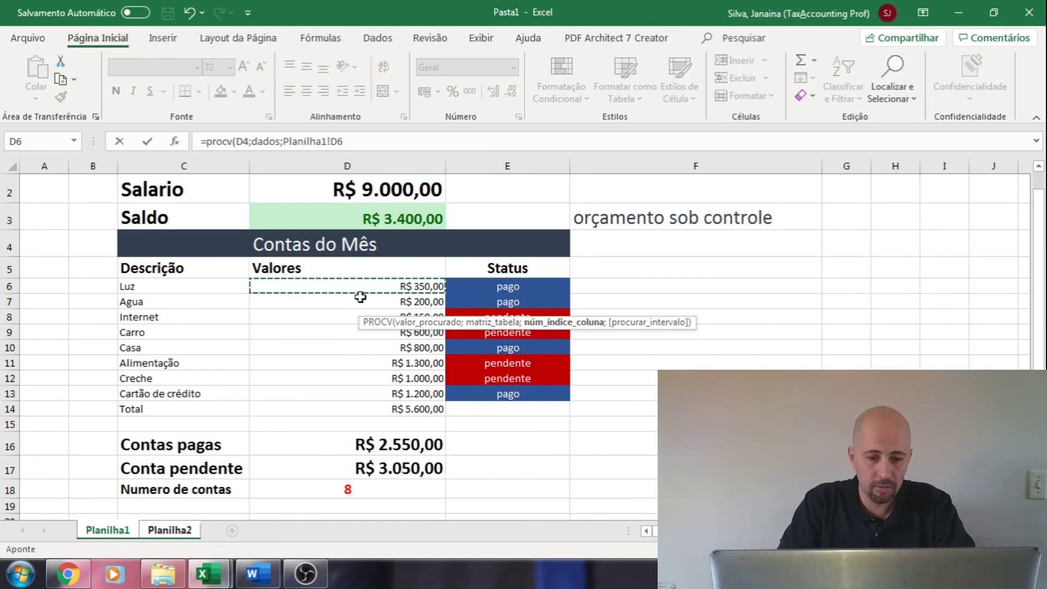
left_click(210, 269)
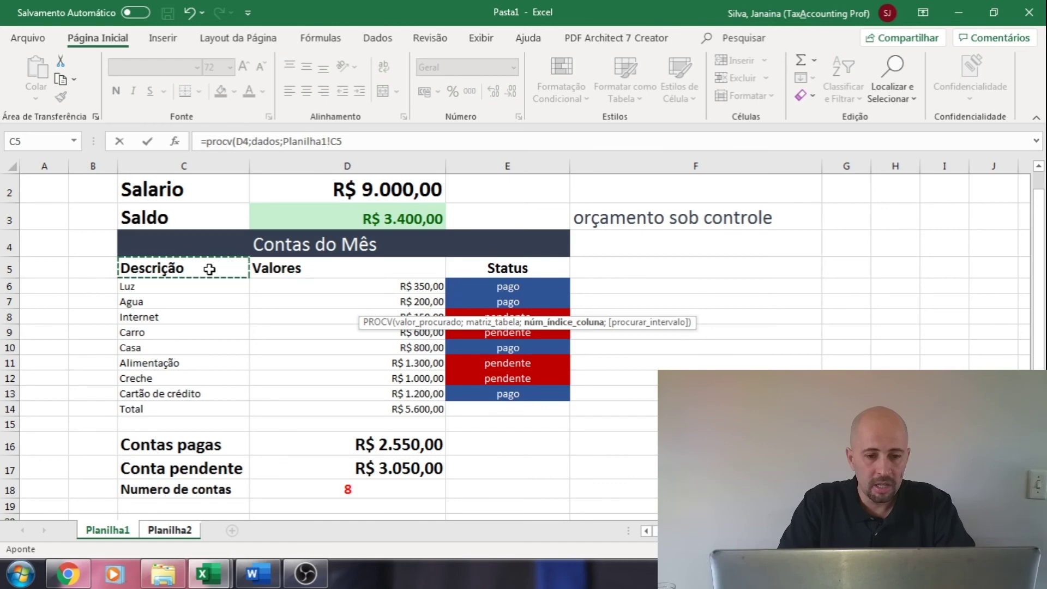
key("shift+Down")
key("shift+Down")
key("shift+Down")
key("shift+Down")
key("shift+Down")
key("shift+Down")
key("shift+Down")
key("shift+Down")
key("shift+Down")
key("shift+Up")
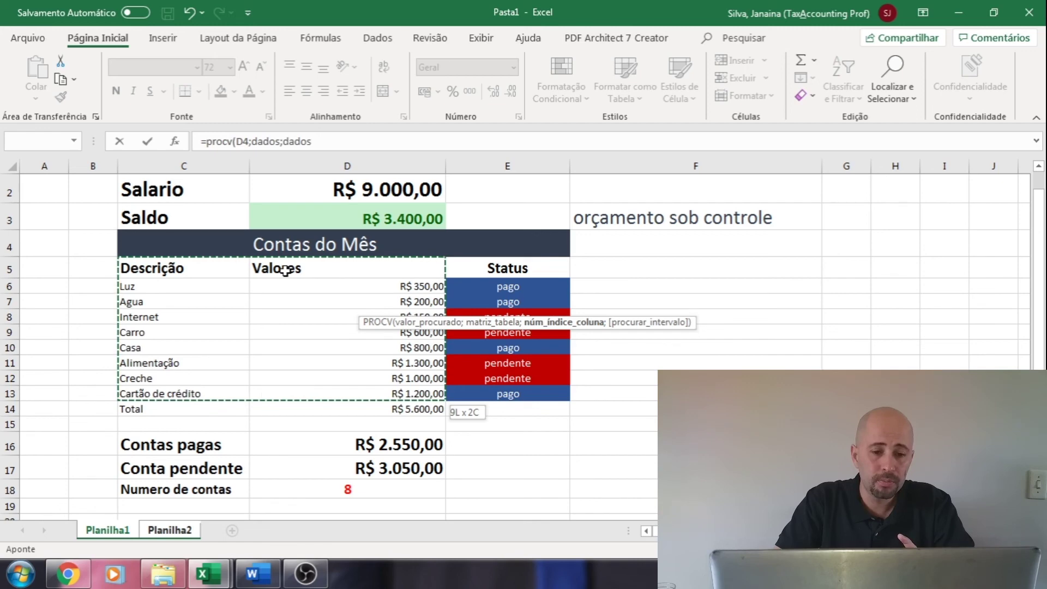
left_click(172, 533)
left_click_drag(141, 321, 239, 444)
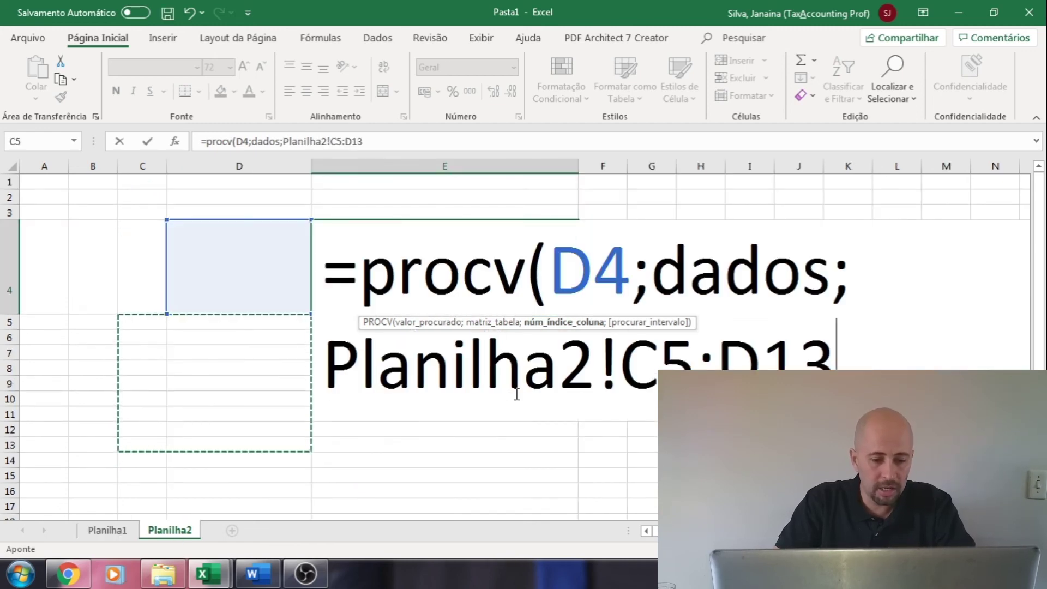
key("BackSpace")
key("BackSpace")
key("BackSpace")
key("BackSpace")
key("BackSpace")
key("BackSpace")
key("BackSpace")
key("BackSpace")
key("BackSpace")
key("BackSpace")
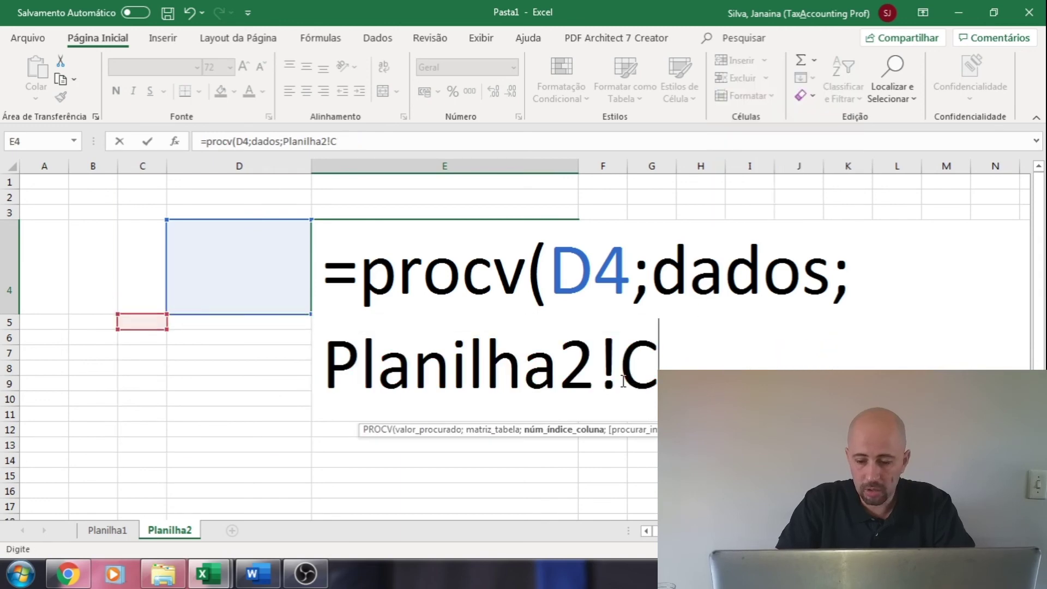
key("BackSpace")
key("BackSpace")
key("BackSpace")
key("BackSpace")
key("BackSpace")
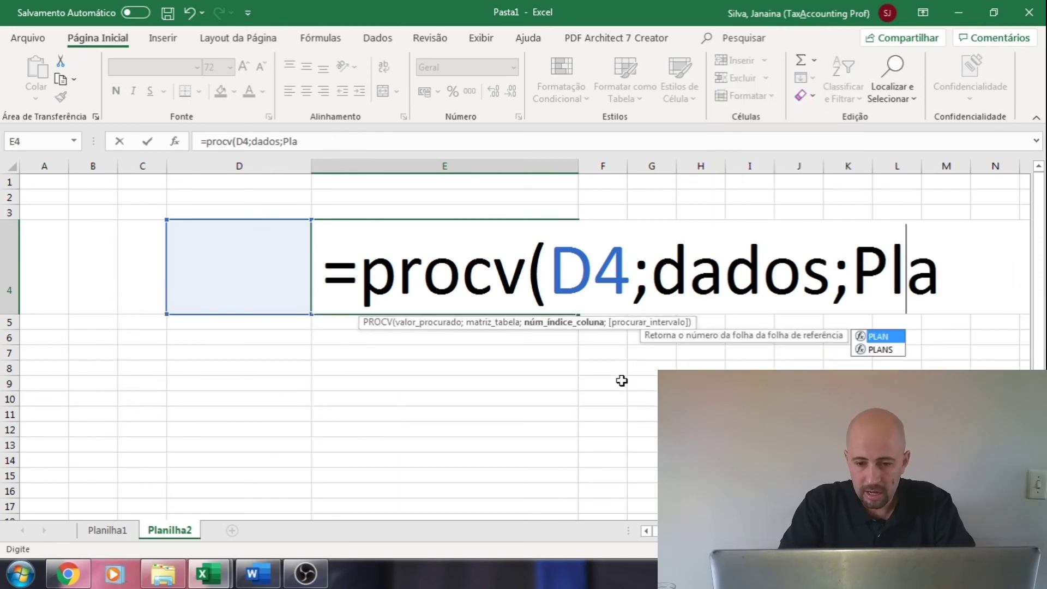
key("BackSpace")
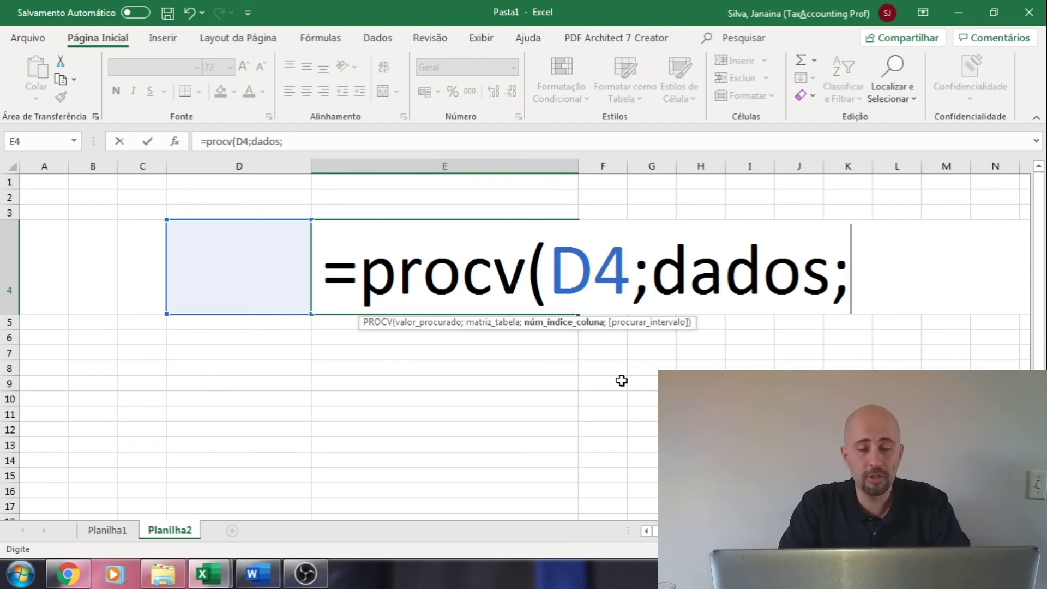
Complete the PROCV formula in E4 with column index 2 and 0 for an exact match.
type("2")
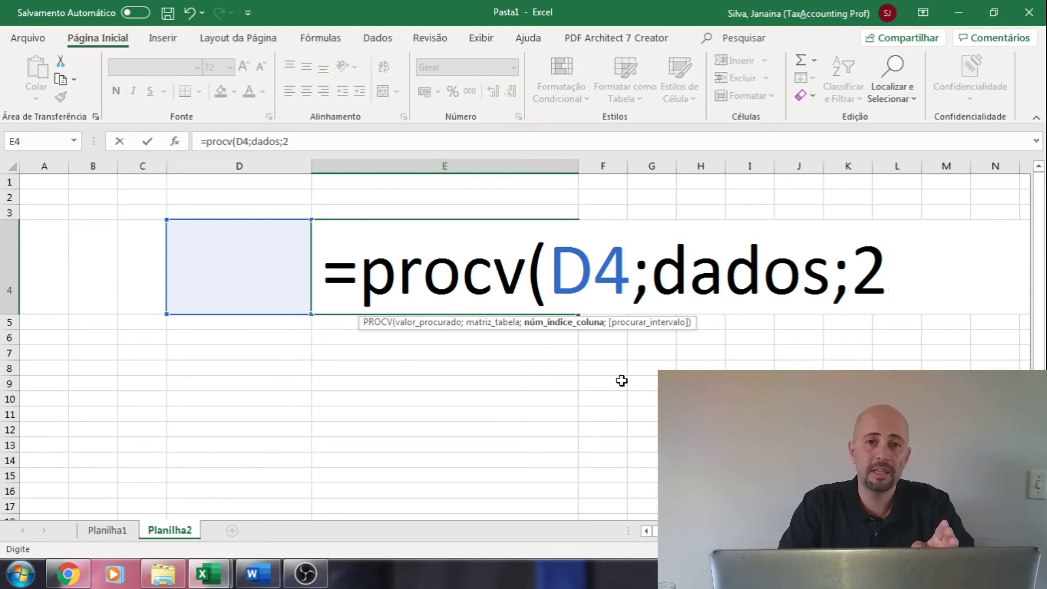
type(";")
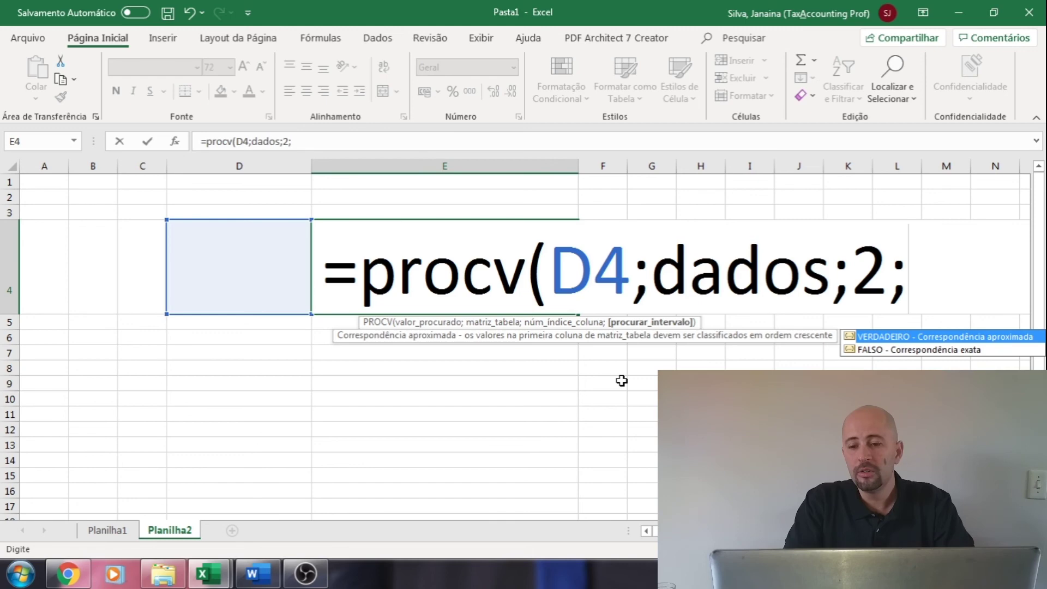
type("0")
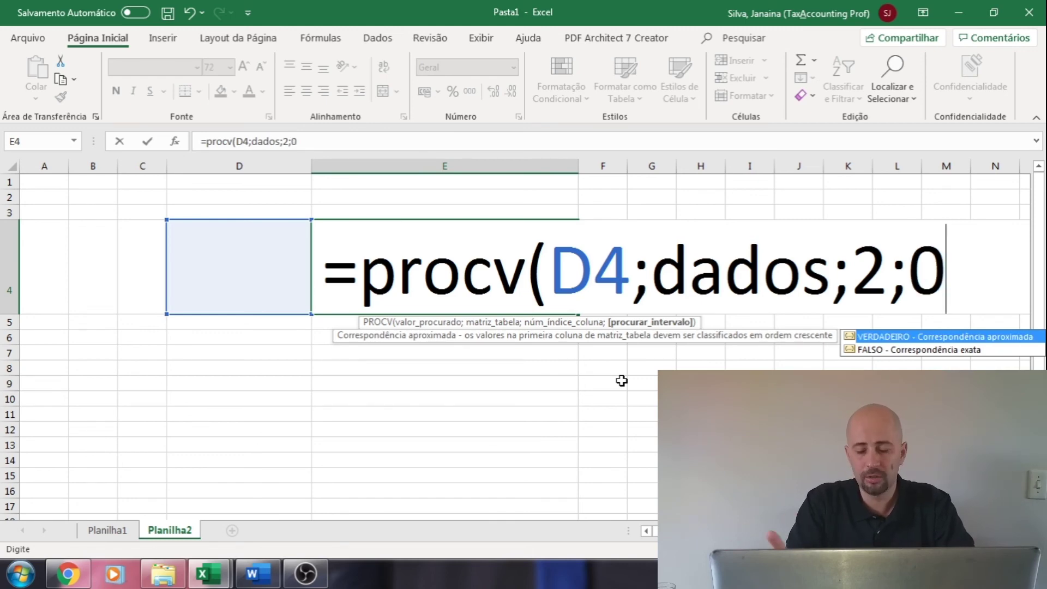
type(")")
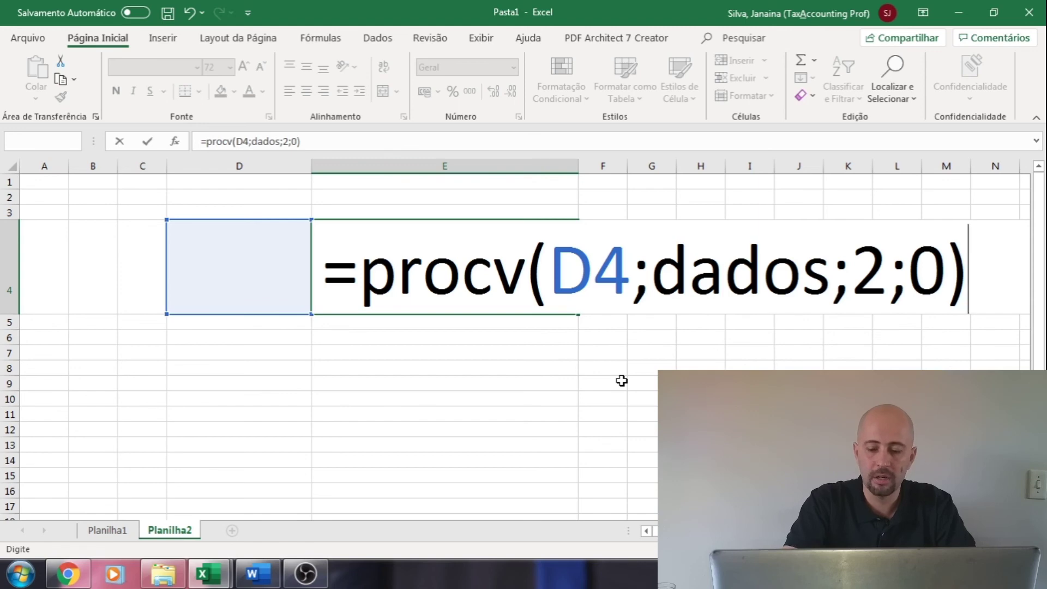
key("Return")
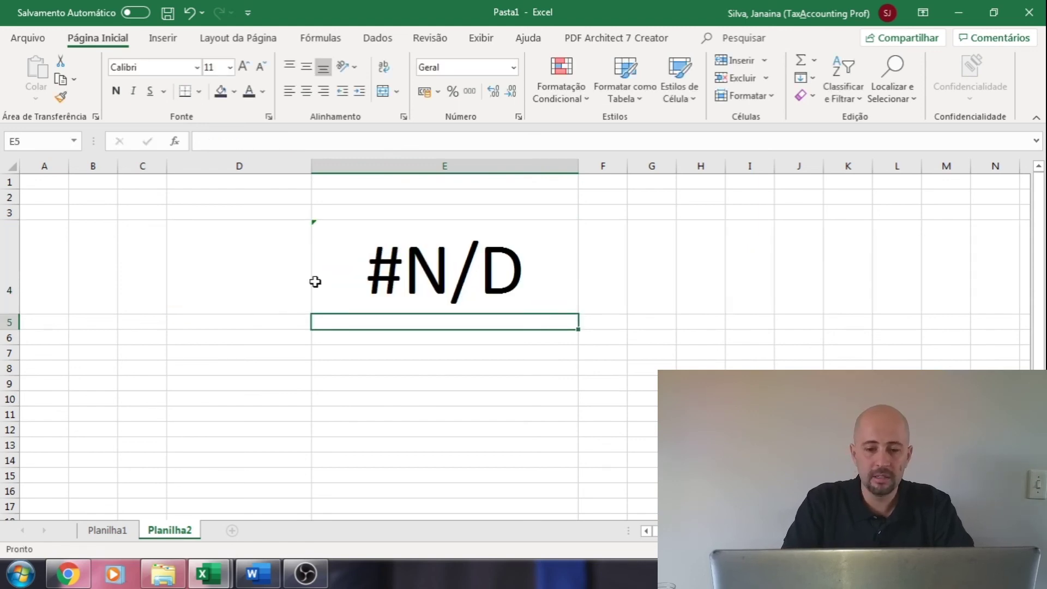
Check the bill descriptions on Planilha1 and enter agua as the lookup value in cell D4 of Planilha2.
left_click(261, 282)
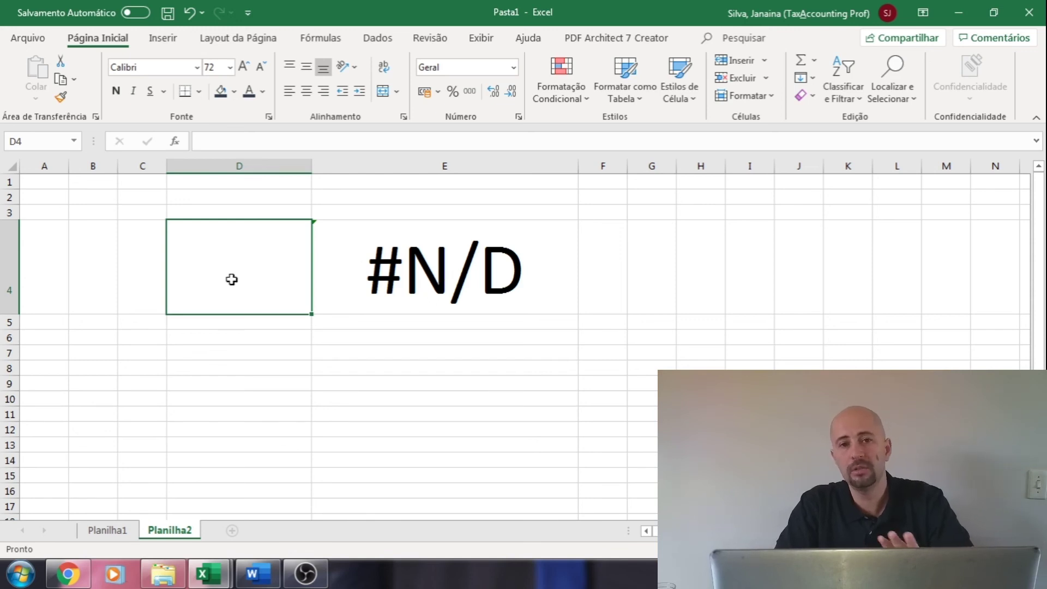
left_click(108, 530)
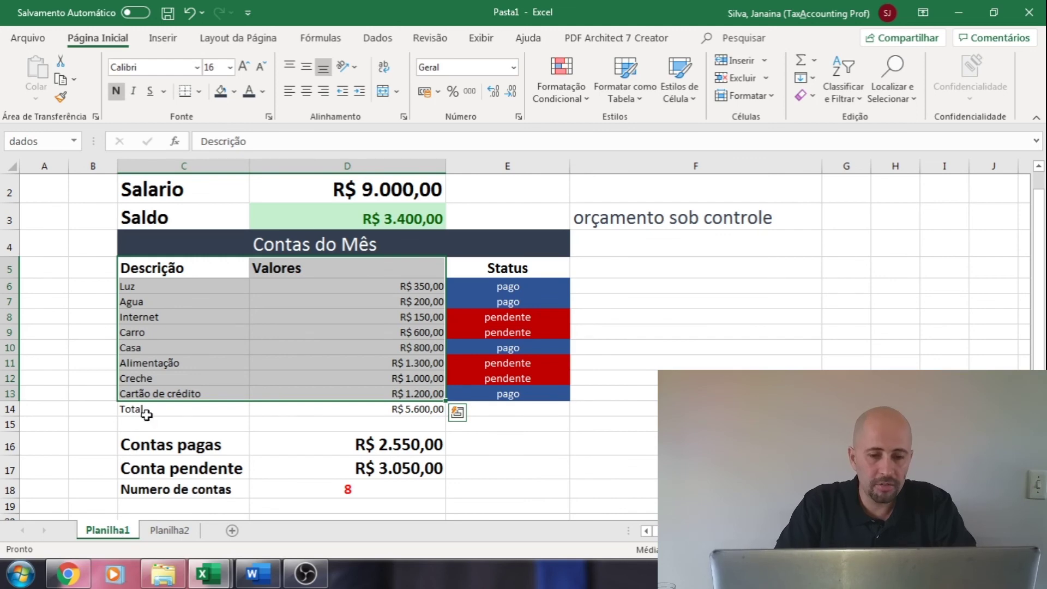
left_click(157, 301)
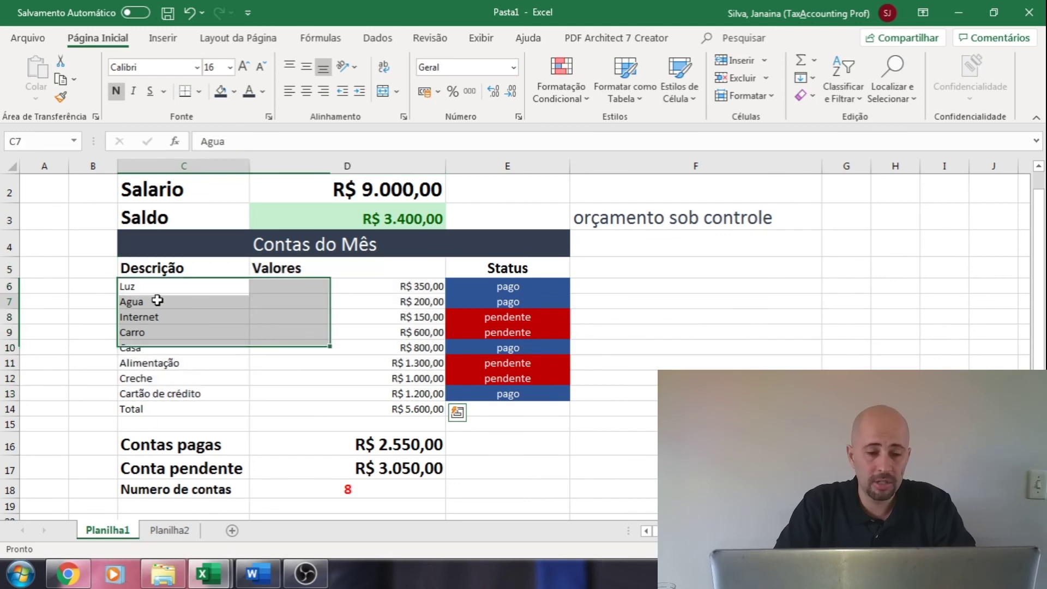
left_click(169, 529)
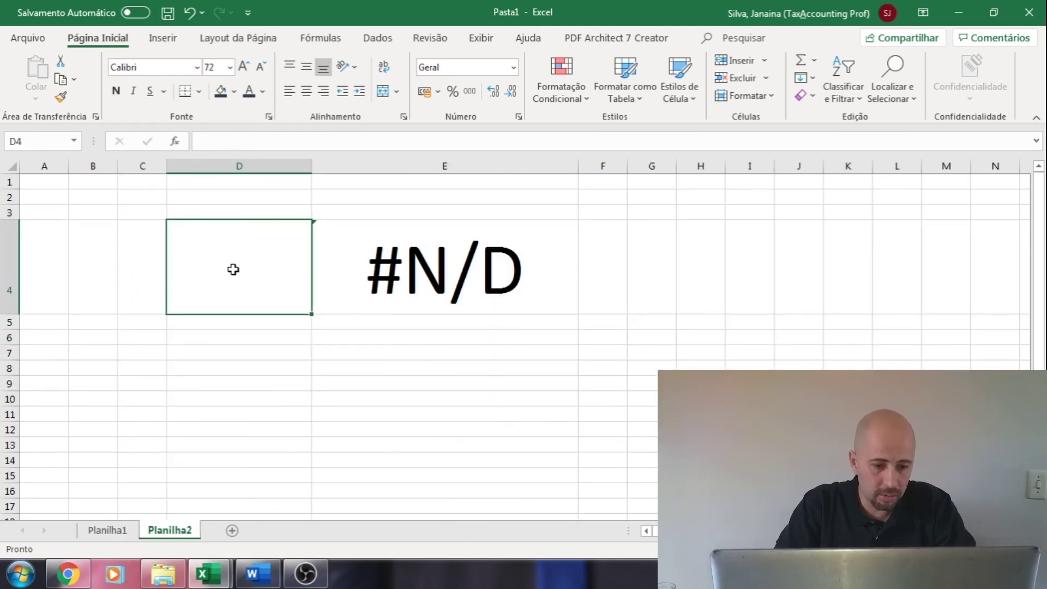
type("agua")
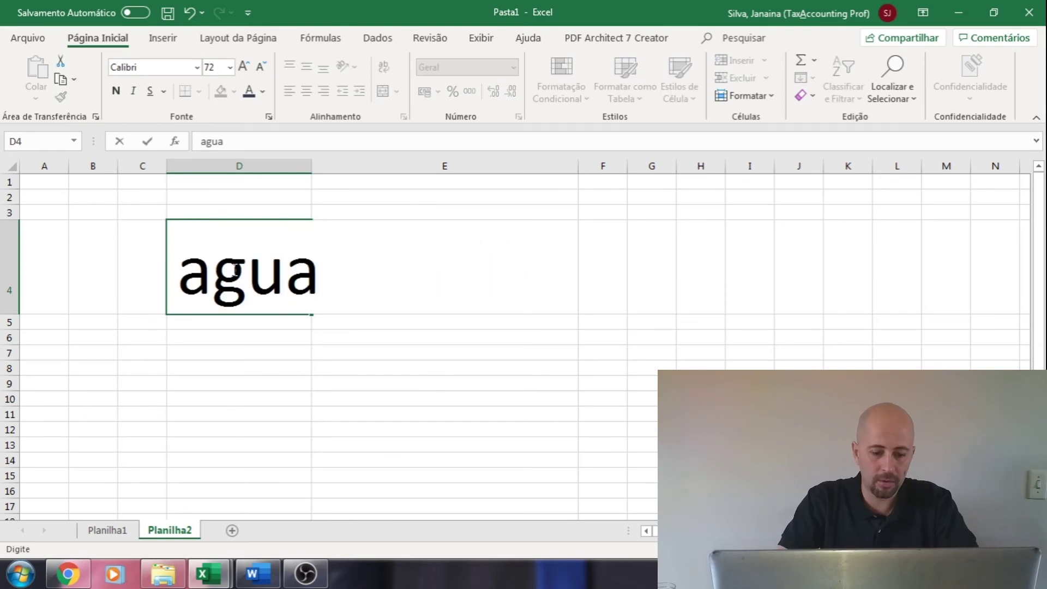
key("Return")
Format column E as Moeda and widen columns D and E to fit the large lookup text.
left_click(494, 164)
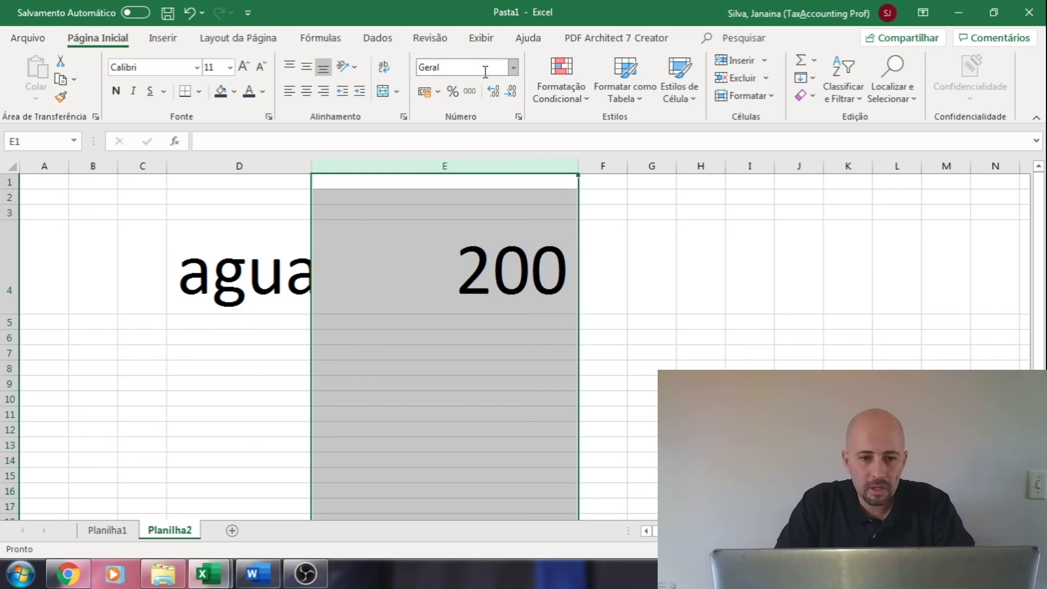
left_click(514, 68)
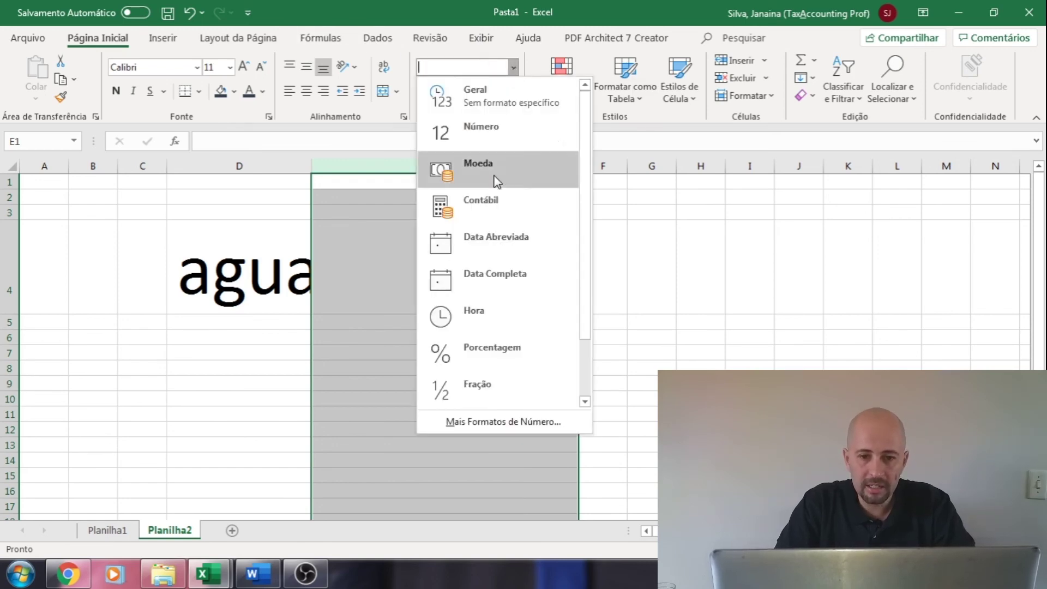
left_click(495, 178)
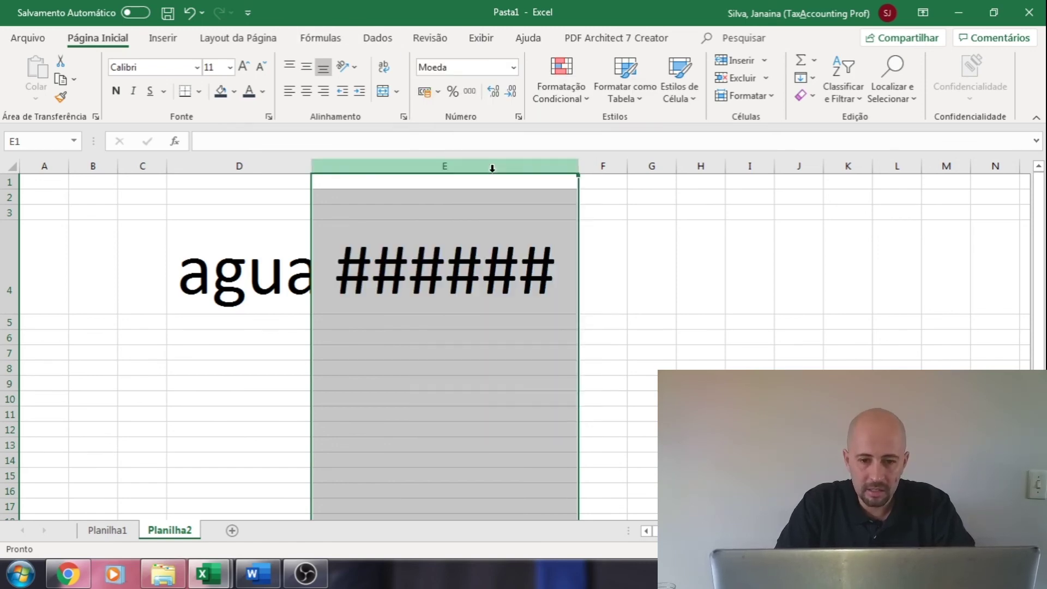
double_click(578, 166)
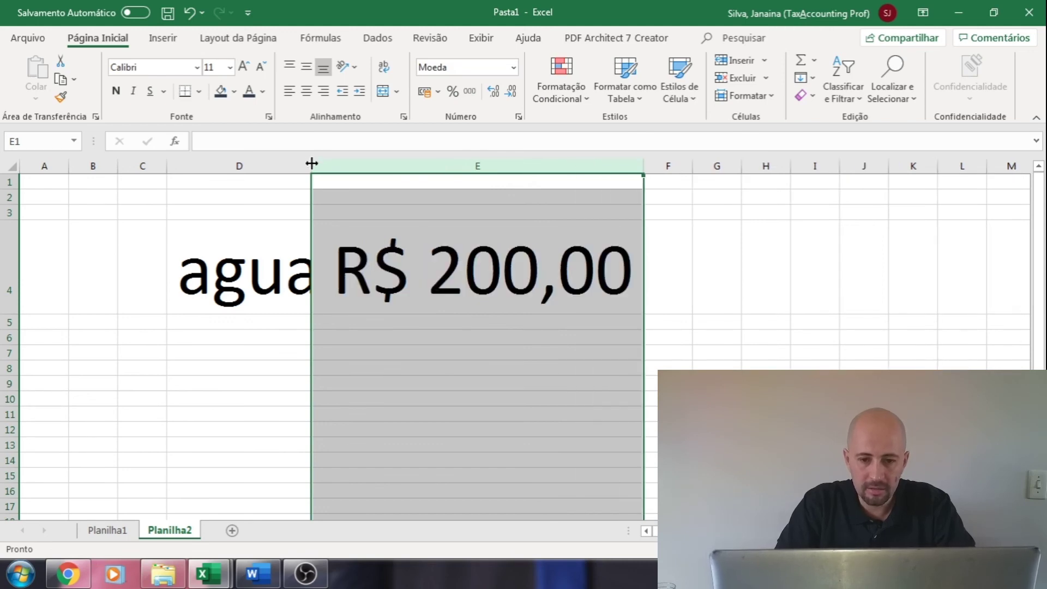
left_click_drag(311, 163, 352, 166)
left_click_drag(445, 162, 464, 162)
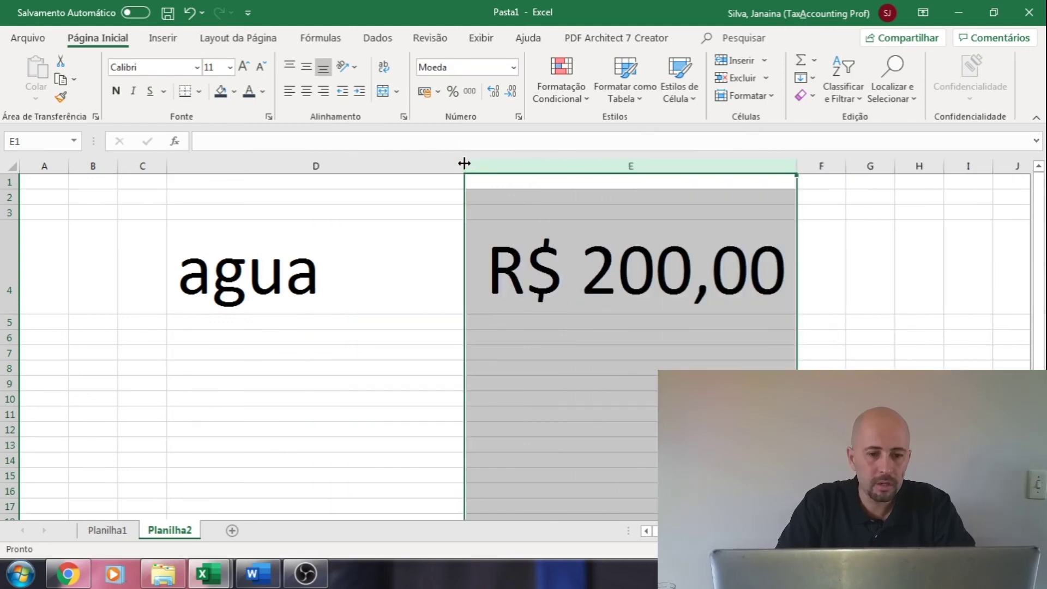
Test the lookup with other bills by entering internet and Casa in turn in cell D4.
left_click(306, 281)
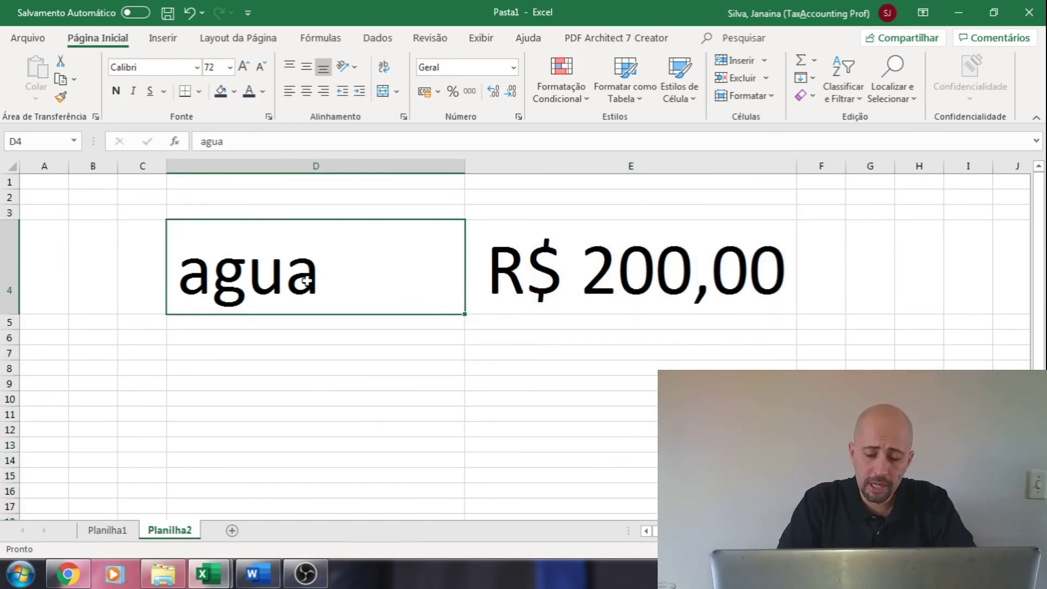
type("internet")
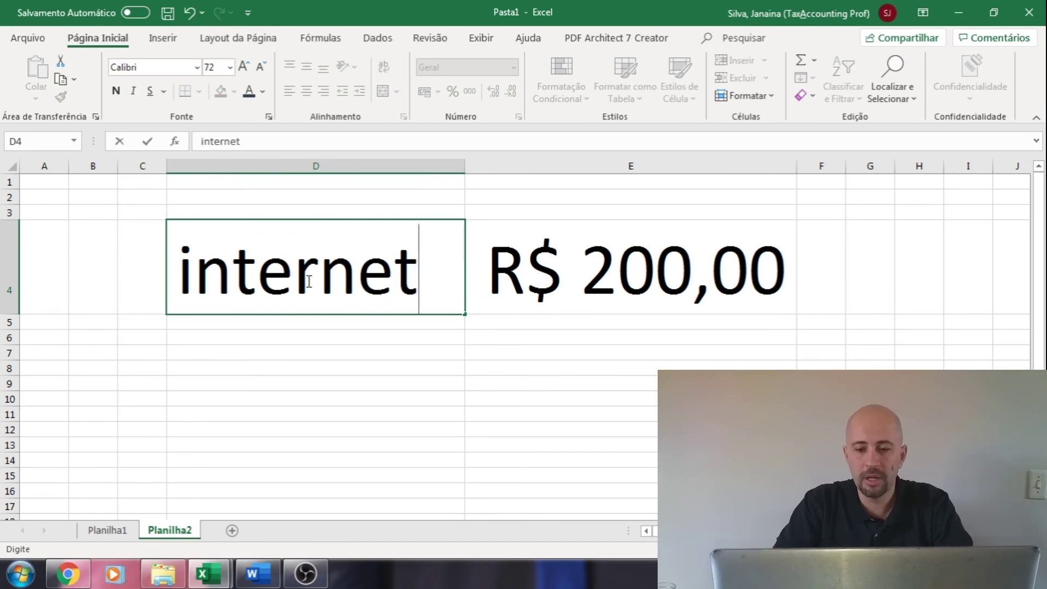
key("Return")
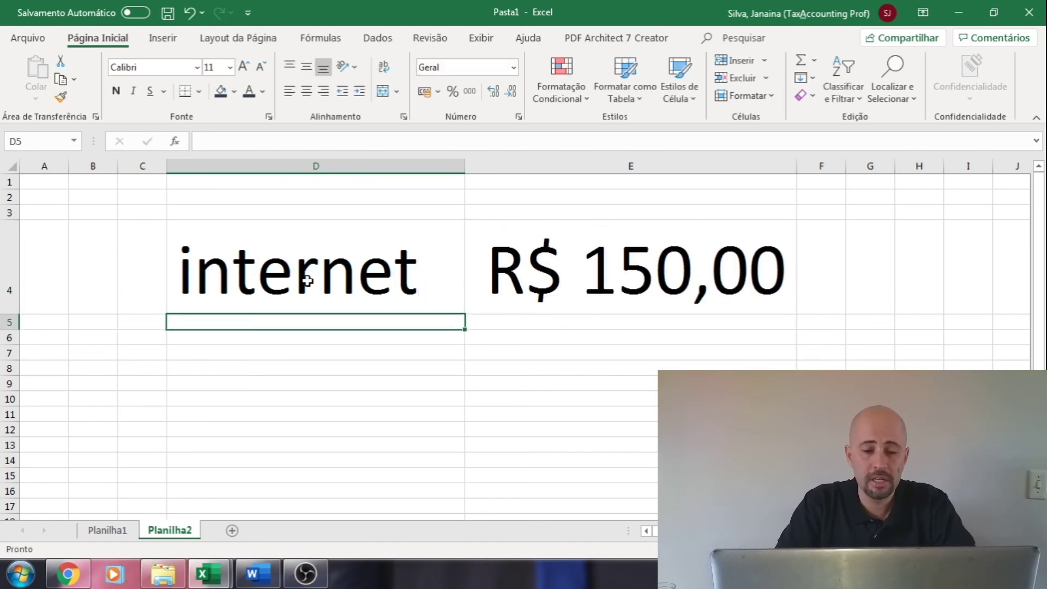
left_click(313, 274)
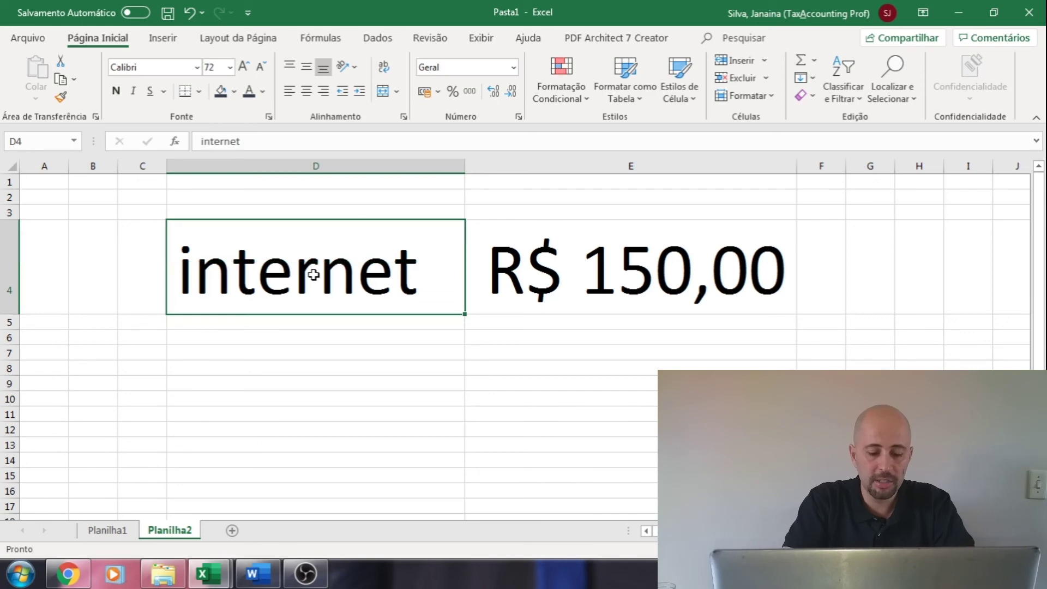
type("Casa")
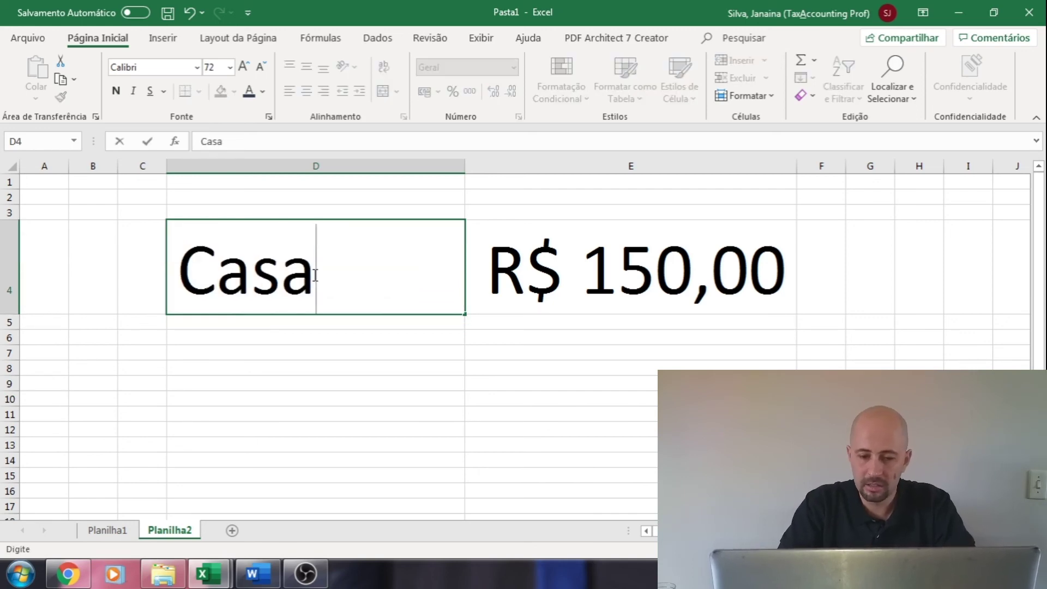
key("Return")
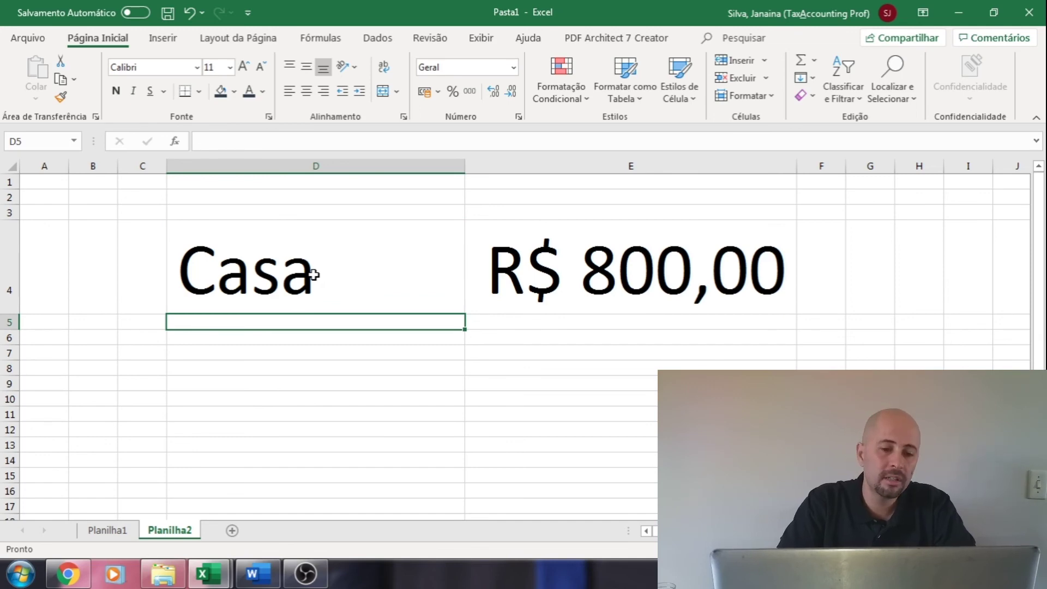
left_click(301, 267)
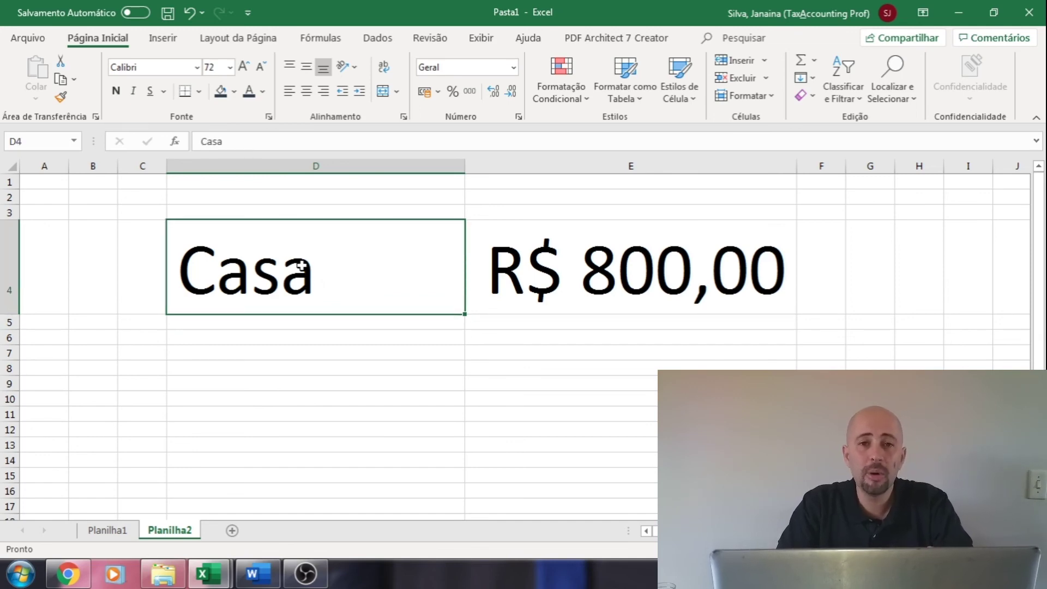